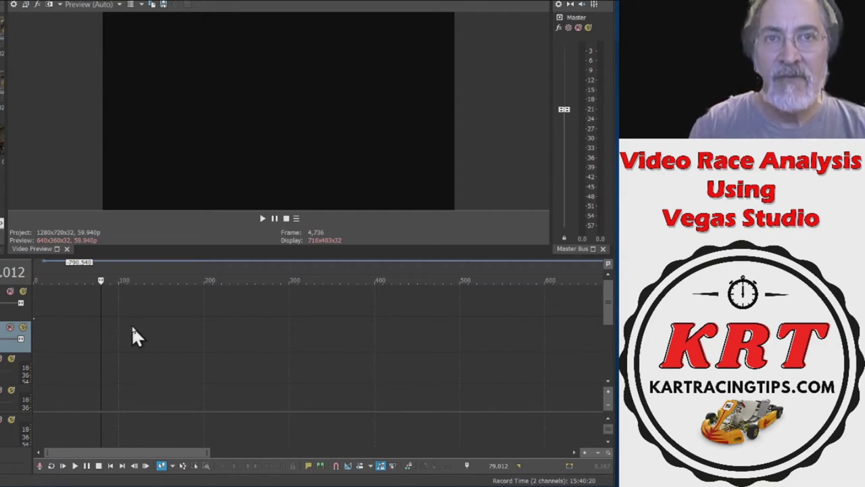
Add the GOPR0611 clip to the second track at the playhead and move the playhead to on-track footage at about 230.68 s
mouse_move(128, 327)
mouse_down()
mouse_move(111, 336)
mouse_move(131, 316)
mouse_move(119, 314)
mouse_up()
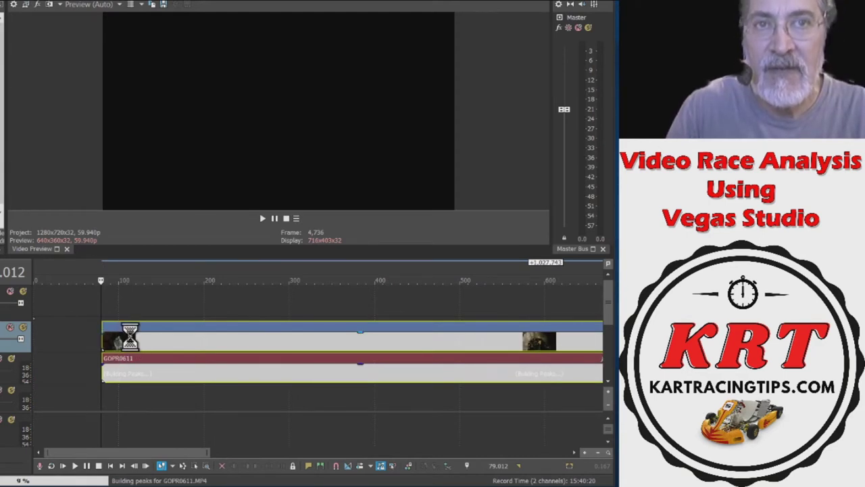
click(130, 337)
click(155, 335)
click(194, 335)
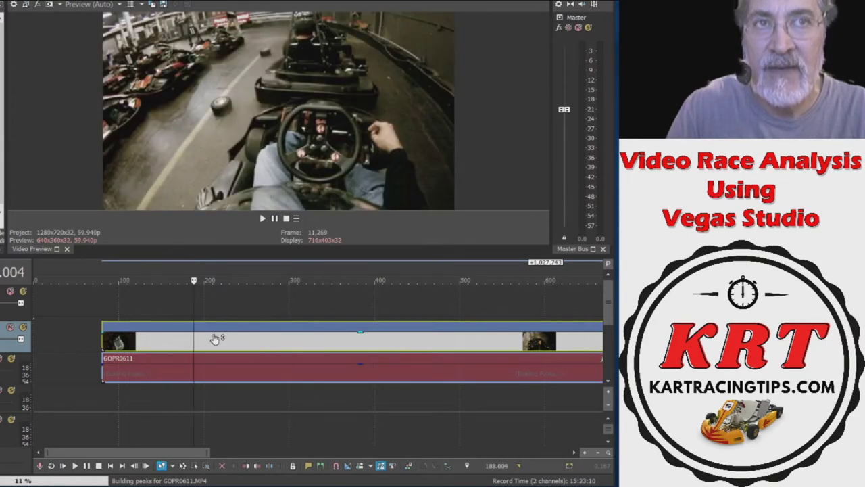
click(230, 336)
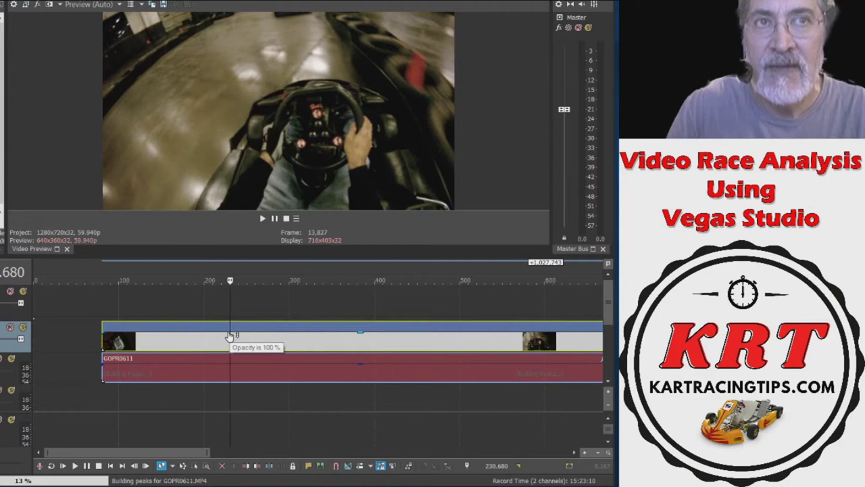
Advance frame by frame through the GOPR0611 clip to the kart's approach to the floor line at about 232.7 s
scroll(230, 336, up, 3)
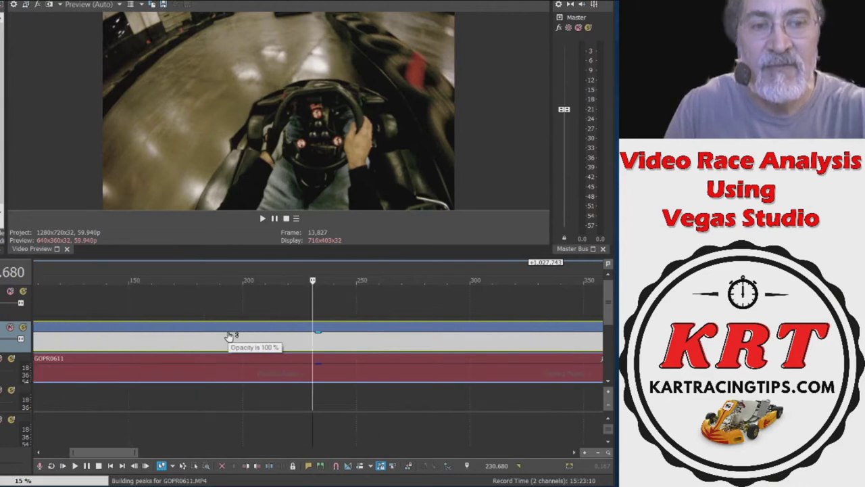
scroll(230, 335, up, 3)
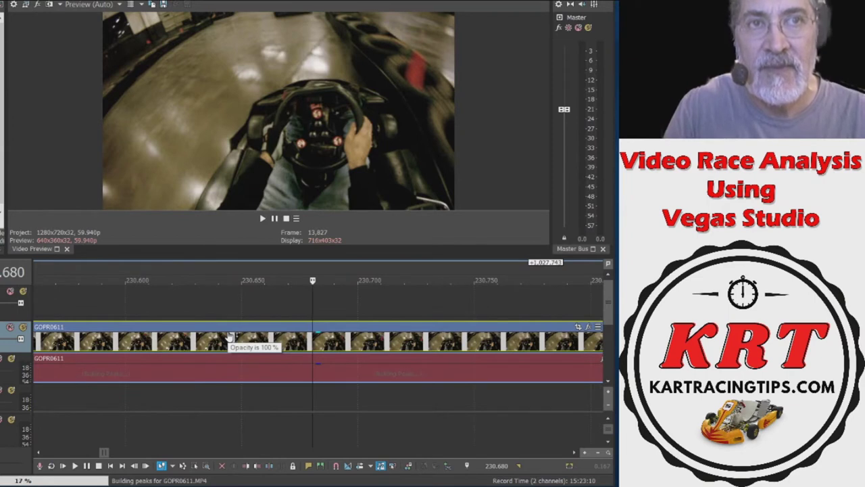
scroll(230, 335, down, 2)
key(Right)
key(Right)
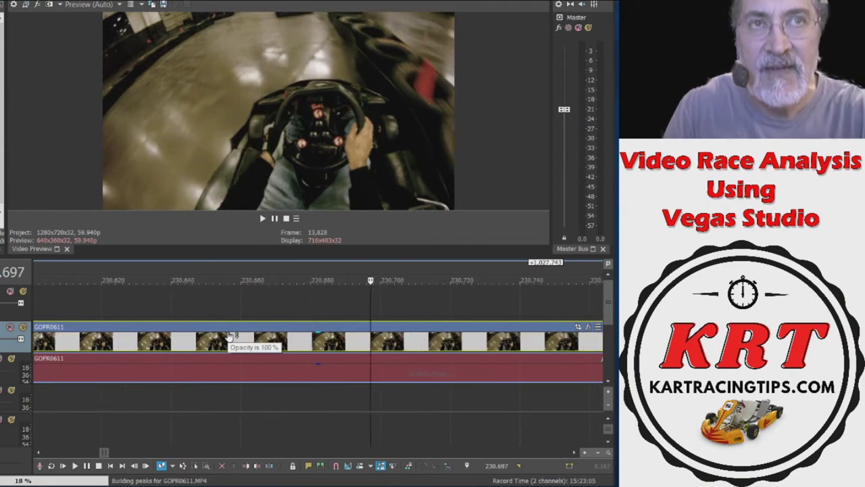
key(Right)
key(Right)
key(Right)
key(Right)
key(Right)
key(Right)
key(Right)
key(Right)
key(Right)
key(Right)
key(Right)
key(Right)
key(Right)
key(Right)
key(Right)
key(Right)
key(Right)
key(Right)
key(Right)
key(Right)
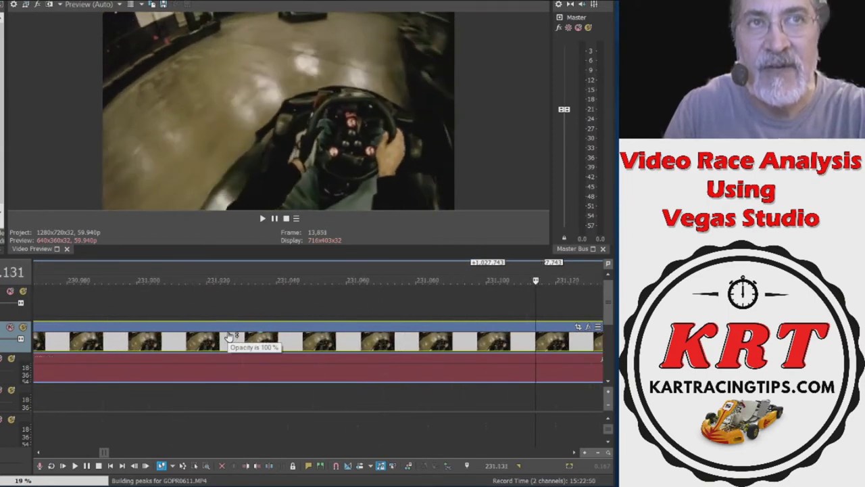
key(Right)
key(Right)
key(Right)
key(Right)
key(Right)
key(Right)
key(Right)
key(Right)
key(Right)
key(Right)
key(Right)
key(Right)
key(Right)
key(Right)
key(Right)
key(Right)
key(Right)
key(Right)
key(Right)
key(Right)
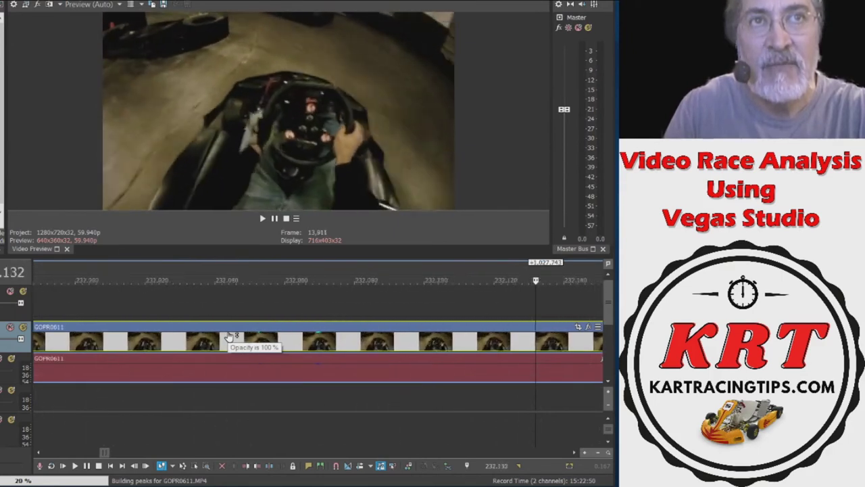
key(Right)
key(Right)
key(Right)
key(Right)
key(Right)
key(Right)
key(Right)
key(Right)
key(Right)
key(Right)
key(Right)
key(Right)
key(Right)
key(Right)
key(Right)
key(Right)
key(Right)
key(Right)
key(Right)
key(Right)
Compare neighbouring frames between 232.599 and 232.716 s to pinpoint where the kart reaches the floor line
key(Left)
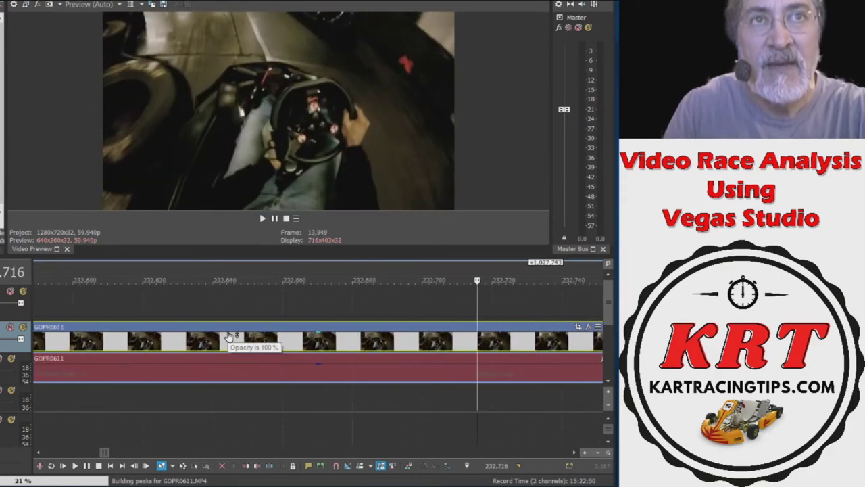
key(Left)
key(Right)
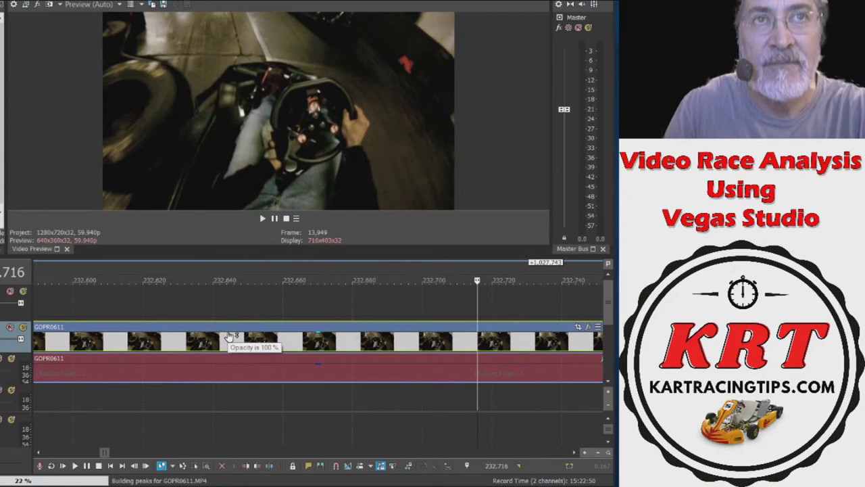
key(Left)
key(Left)
key(Left)
key(Left)
key(Left)
key(Left)
key(Left)
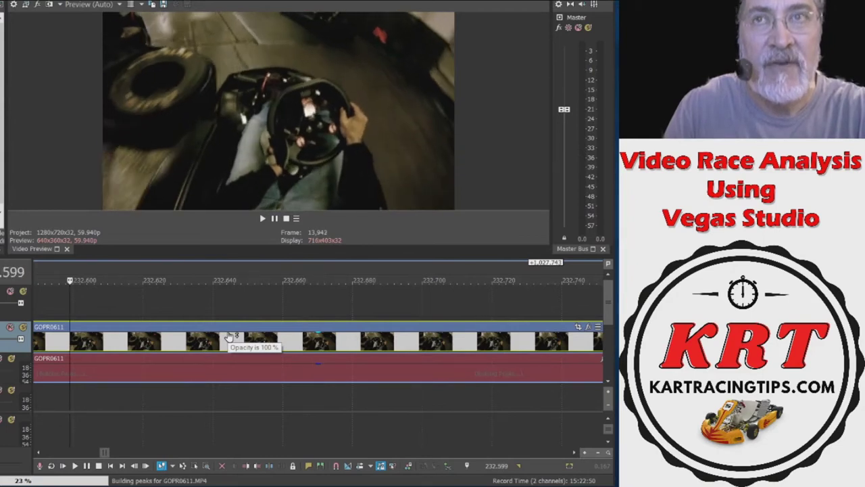
key(Right)
key(Right)
key(Right)
key(Right)
key(Right)
key(Right)
key(Right)
key(Left)
key(Right)
key(Left)
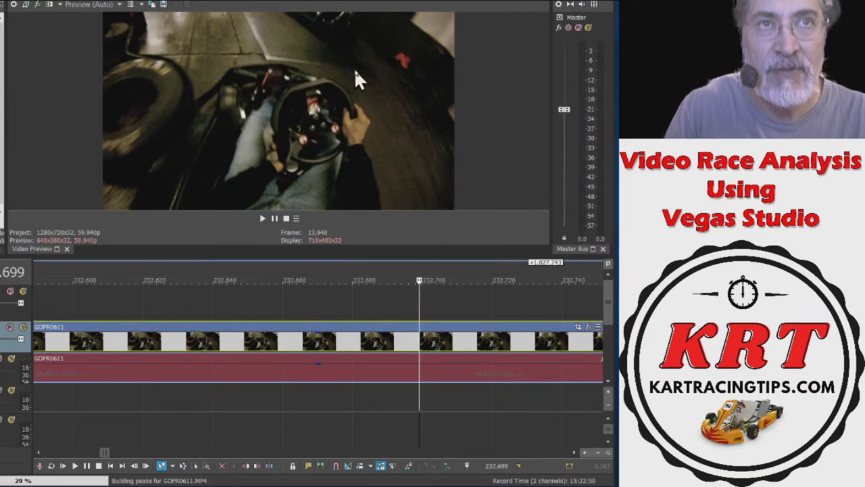
Place a timeline marker on the line-crossing frame, frame 13,949 at 232.716 s
key(Up)
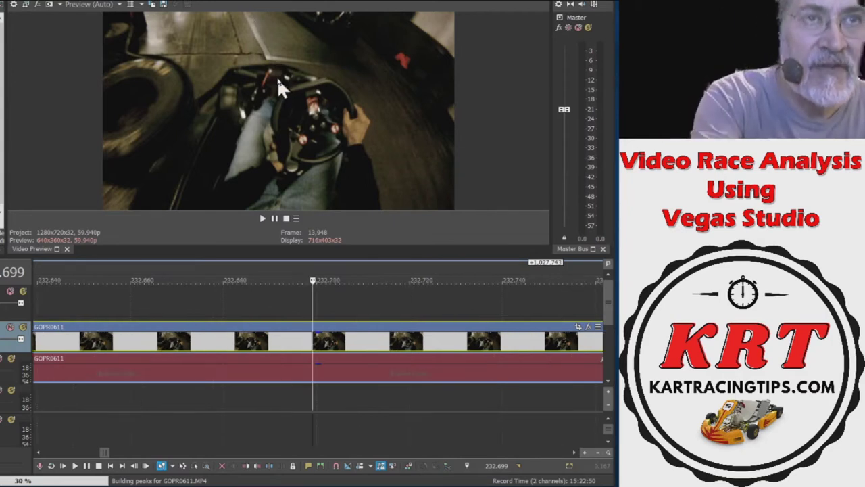
key(Up)
key(Up)
key(Right)
key(Left)
key(Right)
key(Left)
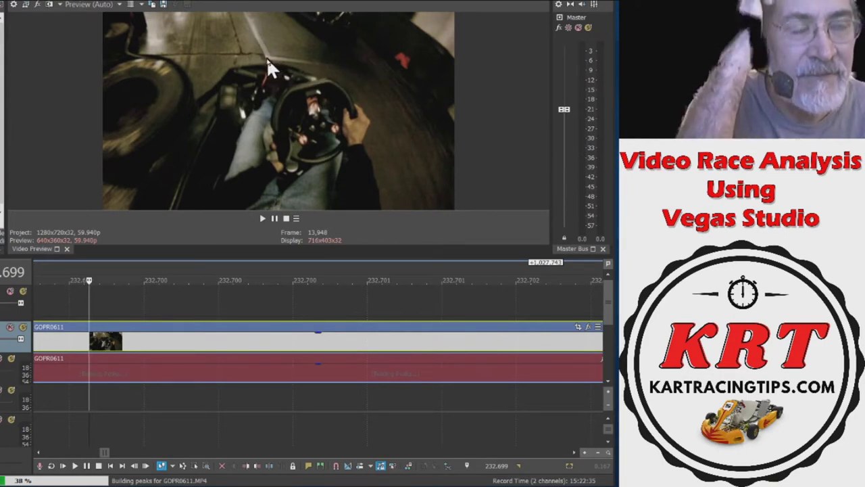
key(Right)
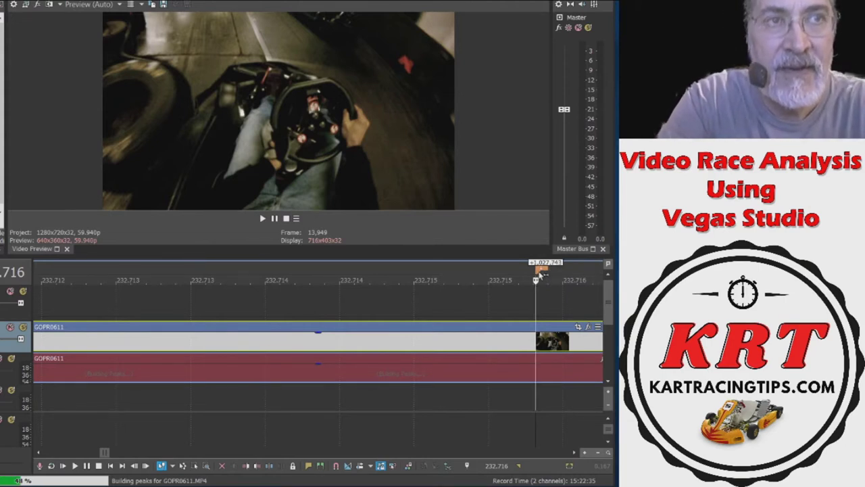
scroll(540, 274, up, 1)
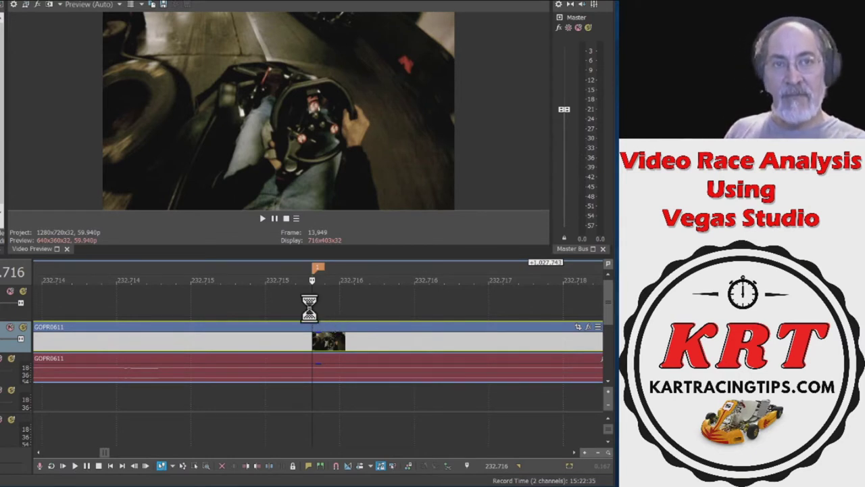
Examine the individual frames just before and after the marker in the GOPR0611 clip
click(310, 308)
key(Right)
key(Left)
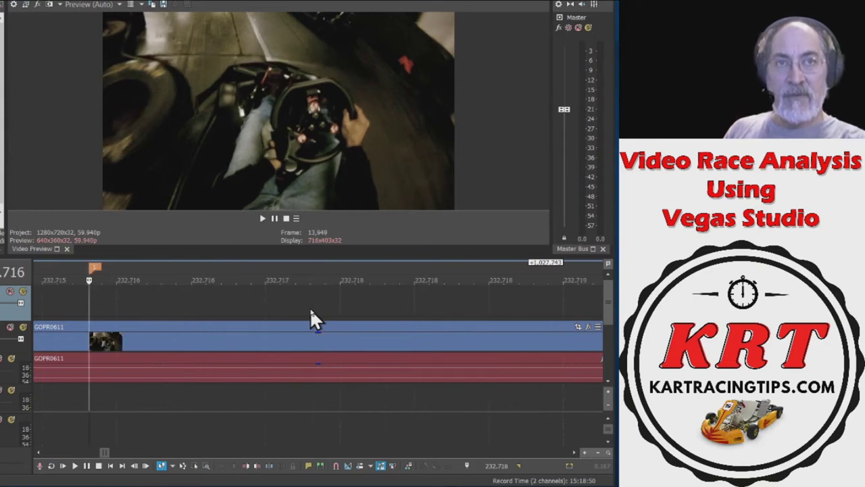
key(Right)
key(Right)
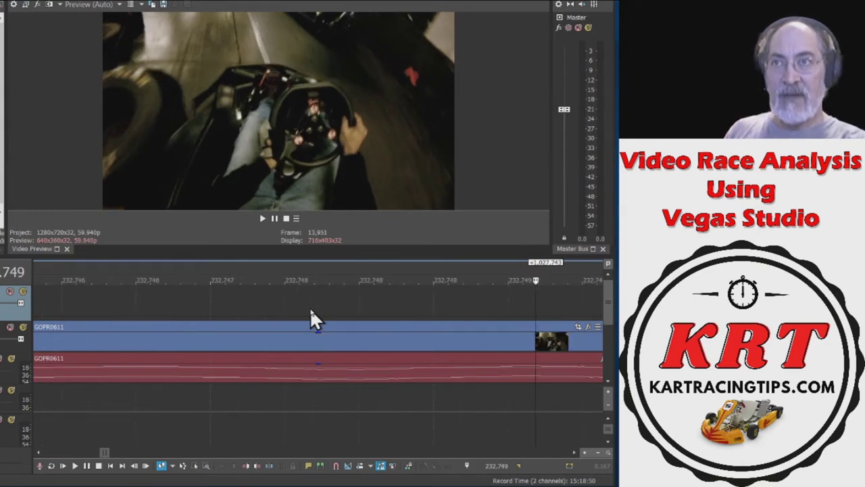
key(Right)
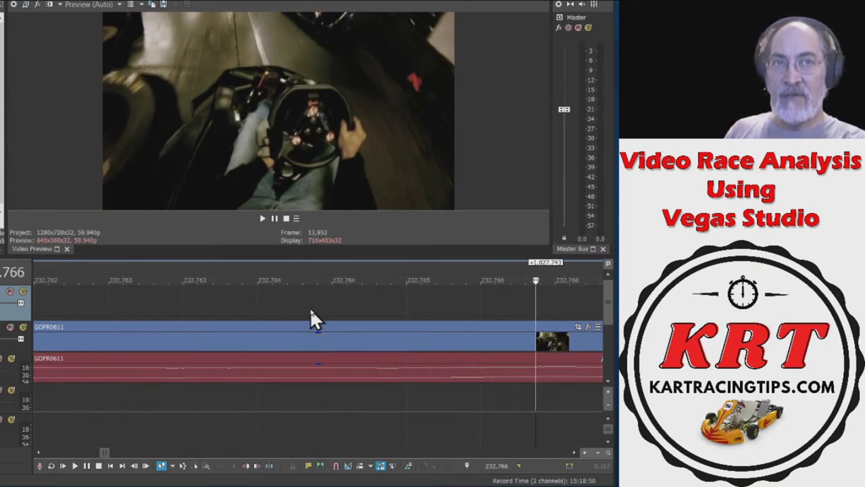
key(Right)
key(Right)
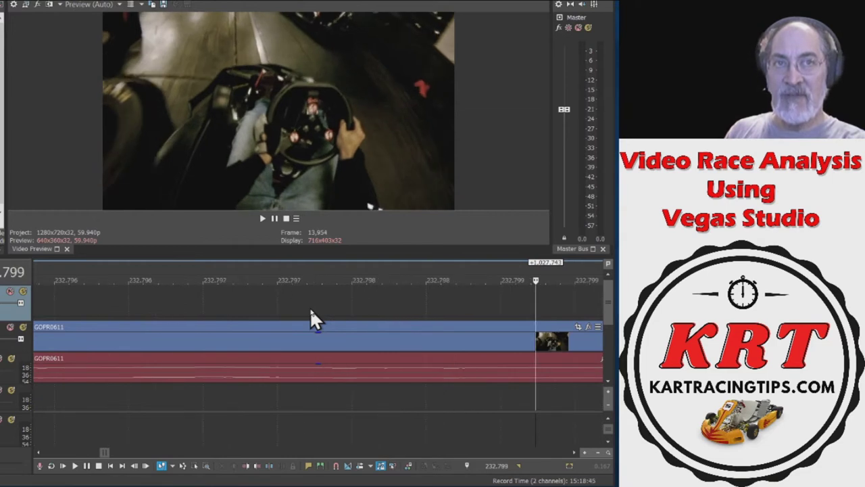
key(Right)
key(Left)
key(Left)
key(Left)
key(Left)
key(Left)
key(Left)
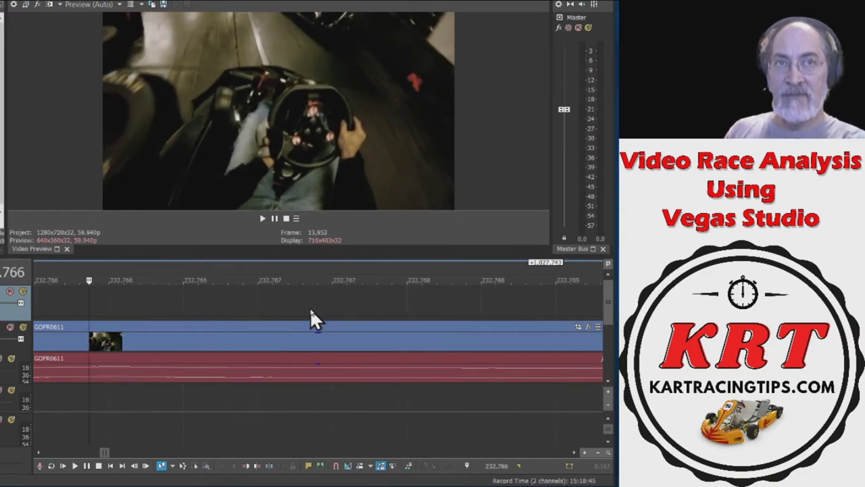
key(Left)
key(Left)
key(Left)
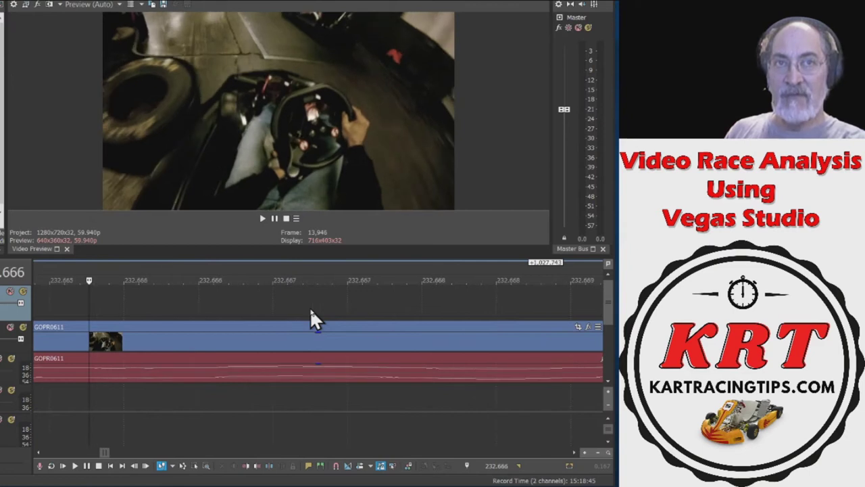
key(Right)
key(Right)
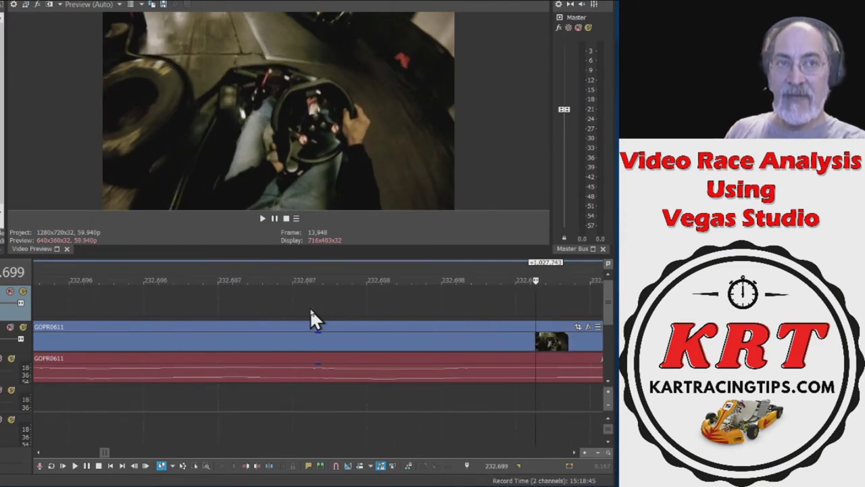
Examine the marker's position on the timeline at close-up and whole-project scales
key(Up)
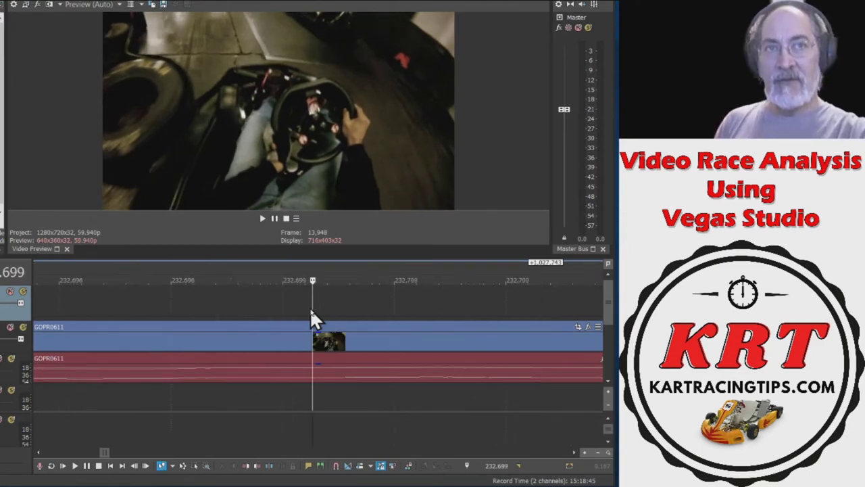
key(Down)
key(Down)
key(Down)
key(Down)
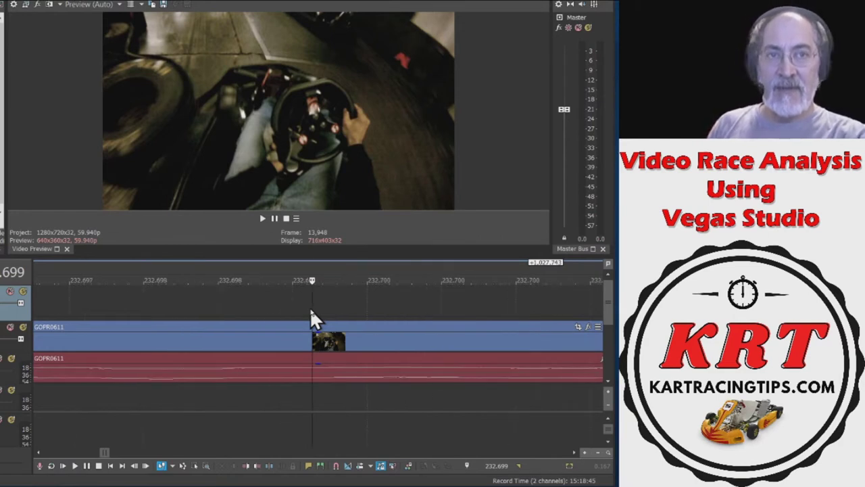
key(Down)
key(Down)
key(Down)
key(Down)
key(Down)
key(Down)
key(Down)
key(Down)
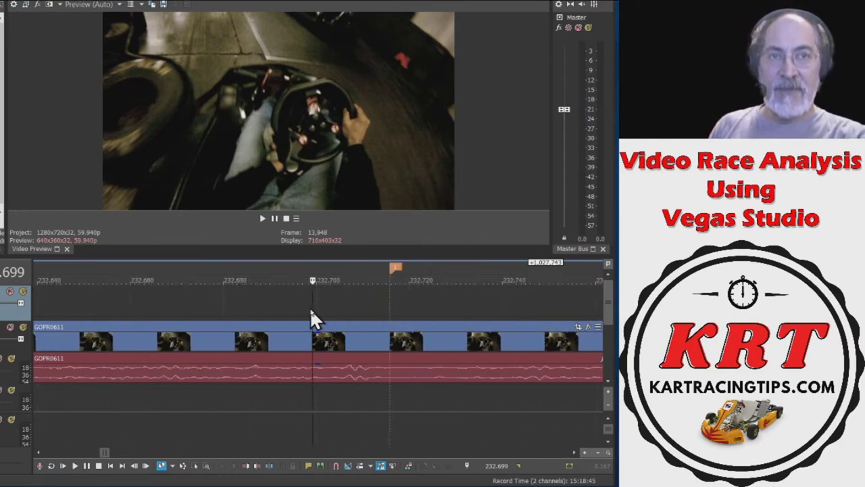
key(Down)
key(Down)
key(Down)
key(Down)
key(Down)
key(Down)
key(Down)
key(Down)
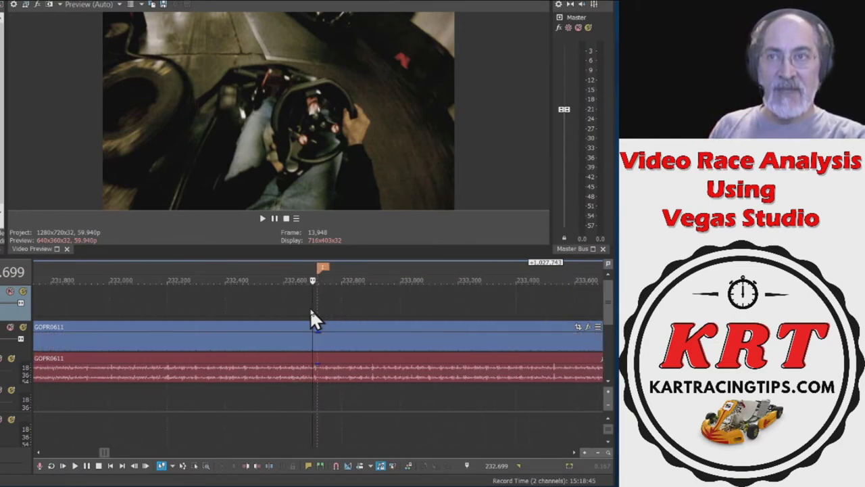
key(Down)
key(Down)
key(Down)
key(Down)
key(Down)
key(Down)
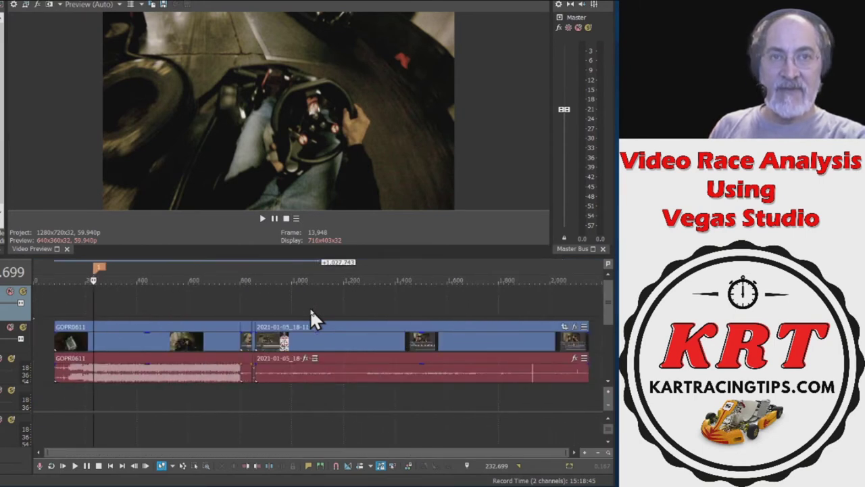
key(Up)
key(Up)
key(Up)
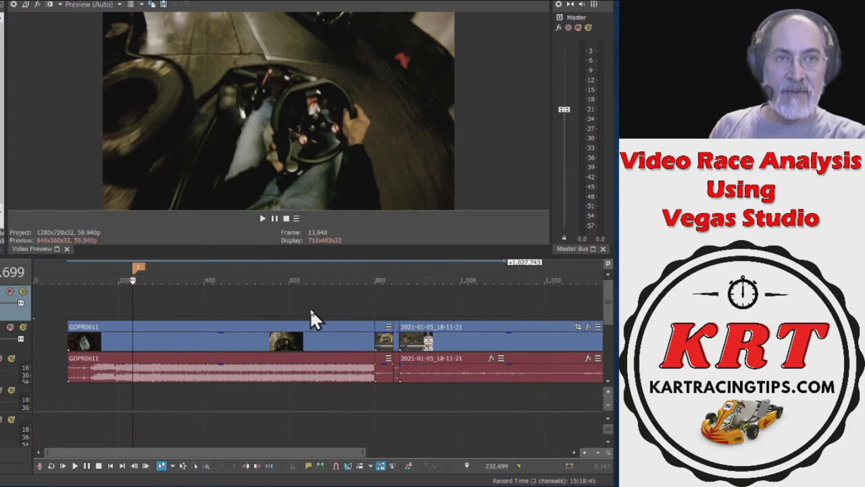
key(Up)
key(Up)
key(Up)
key(Up)
key(Up)
key(Up)
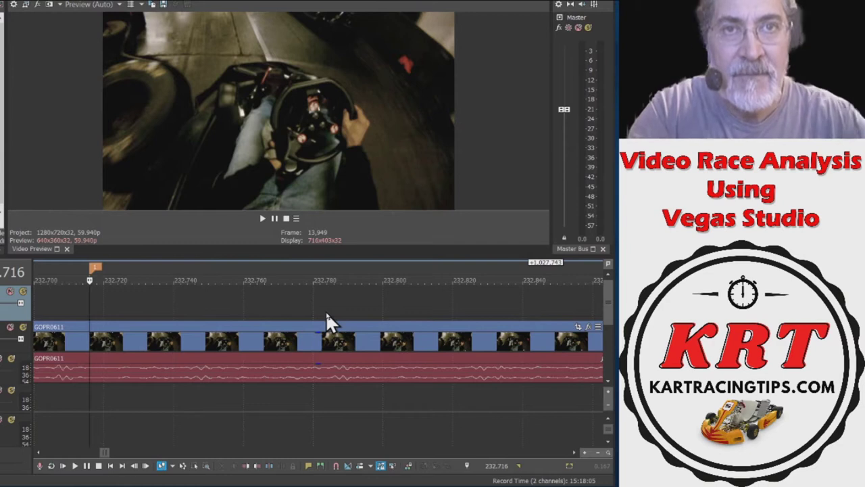
Find the kart's next line crossing in the GOPR0611 clip and place a second marker on frame 15,587 at 260.043 s
scroll(326, 313, down, 8)
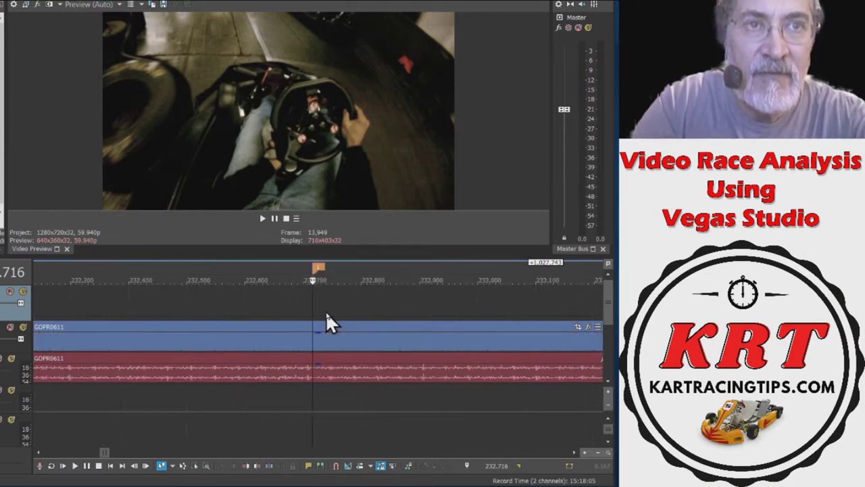
scroll(327, 315, down, 10)
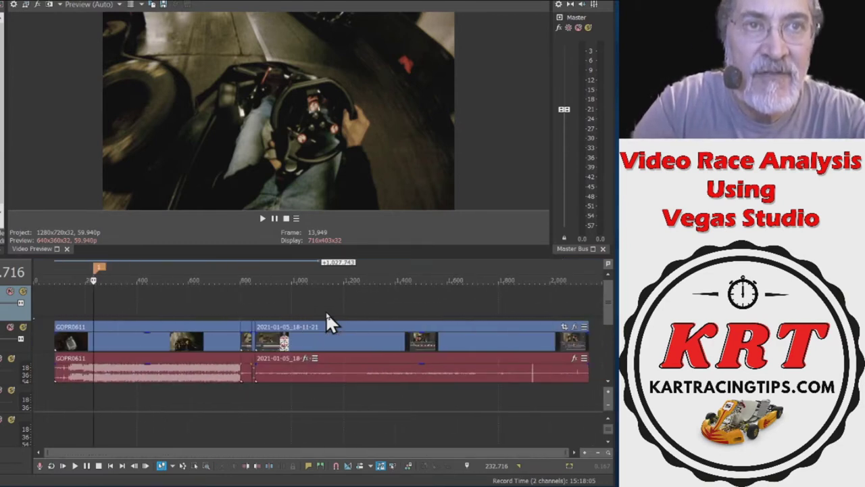
scroll(326, 321, up, 4)
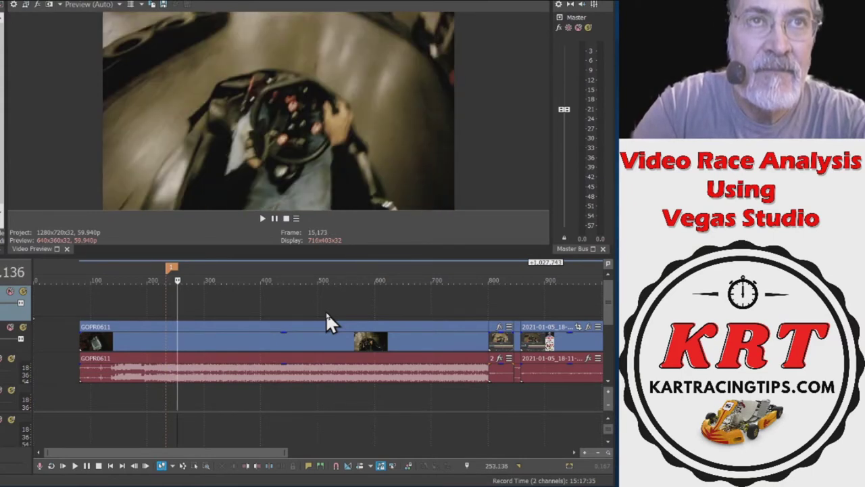
scroll(326, 311, up, 12)
key(Right)
key(Right)
key(Right)
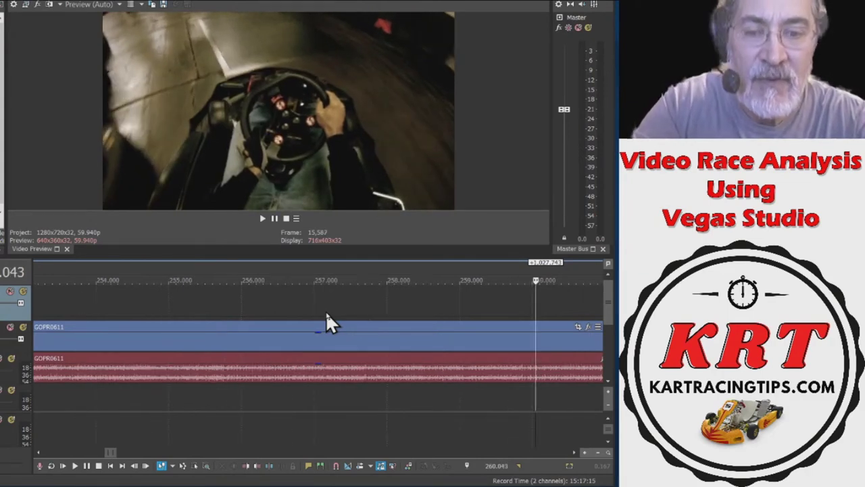
scroll(326, 311, down, 8)
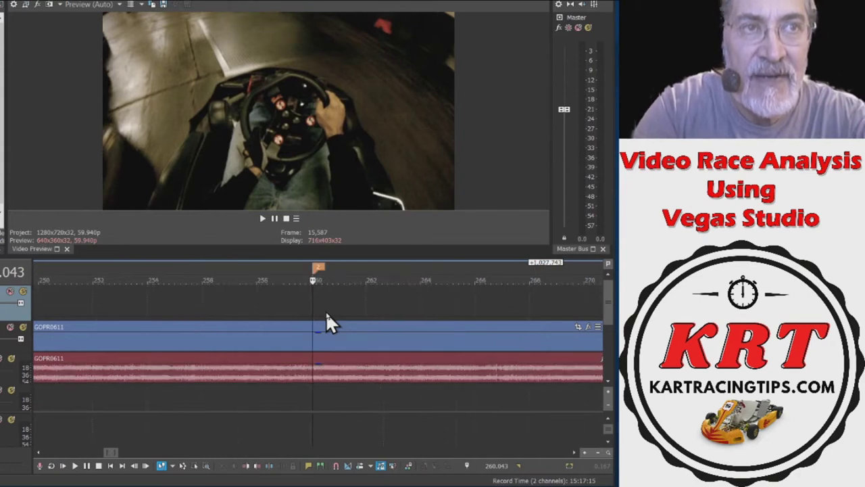
scroll(326, 312, down, 2)
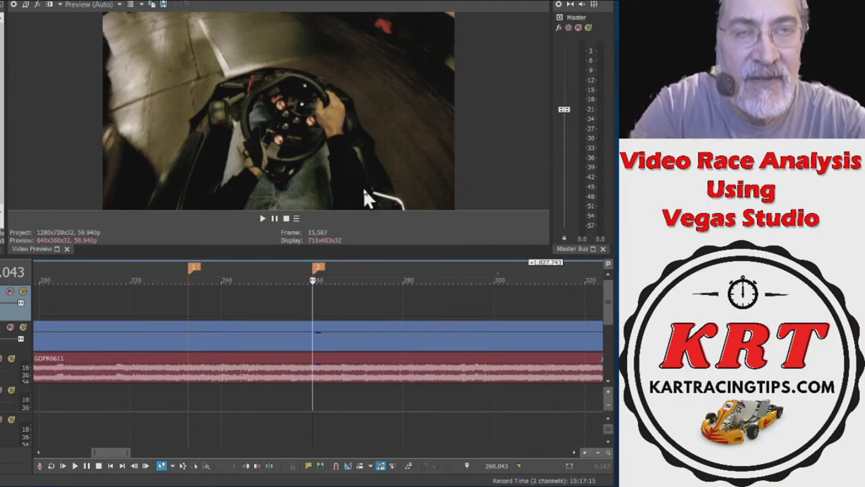
Compare the line-crossing frames at markers 1 and 2 by moving the playback position back and forth between them
key(1)
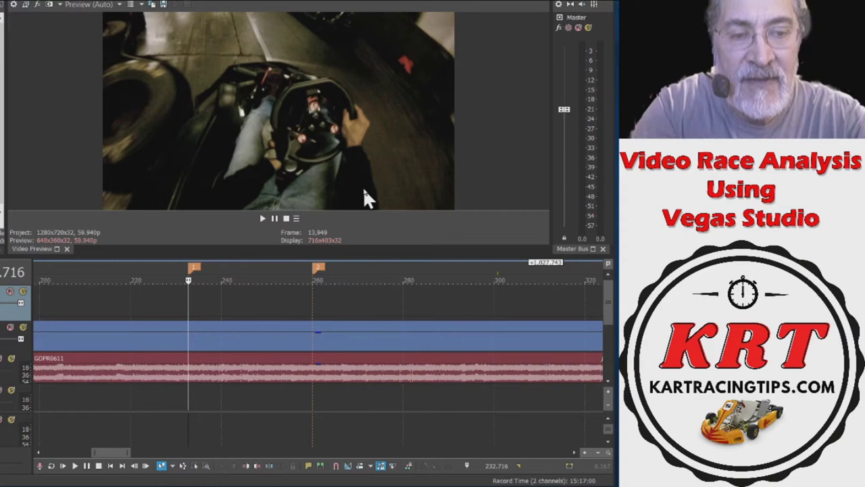
key(ctrl+Right)
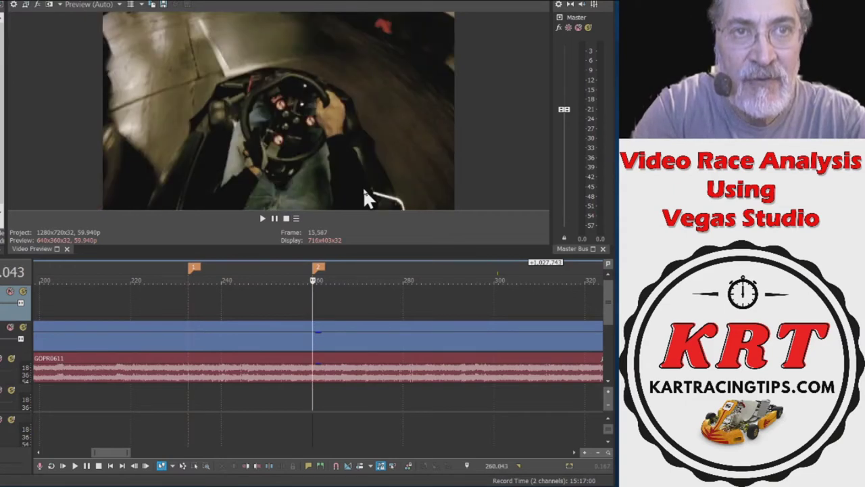
key(ctrl+Left)
key(ctrl+Right)
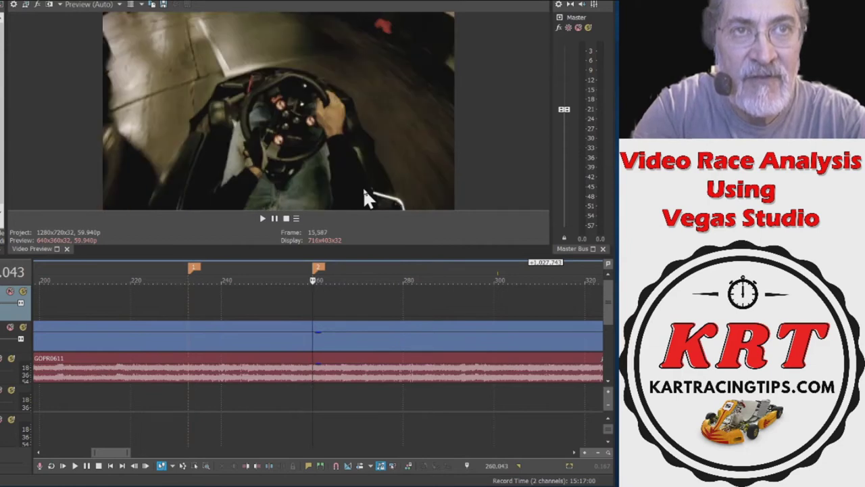
key(ctrl+Left)
key(ctrl+Right)
key(ctrl+Left)
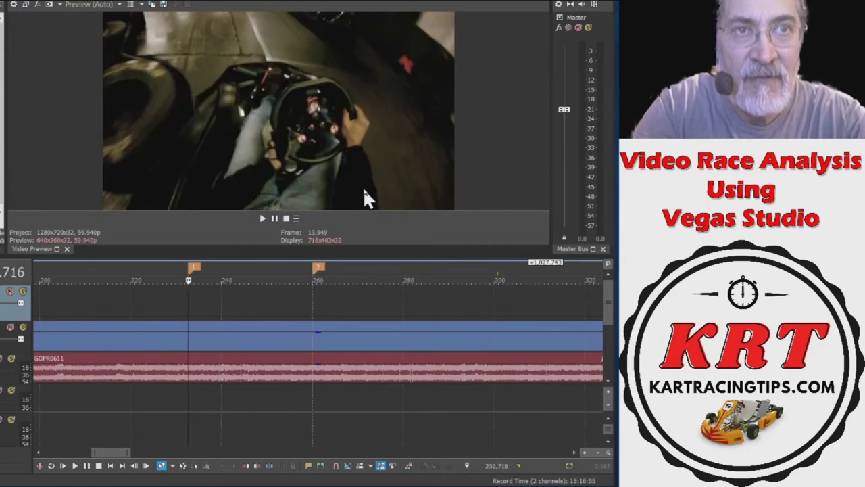
key(ctrl+Right)
key(ctrl+Left)
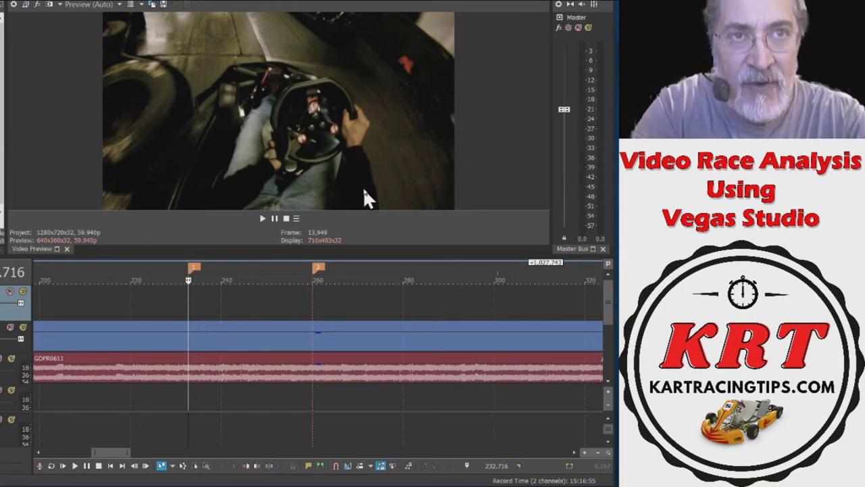
Measure the lap's duration by selecting the time range from marker 1 to marker 2
key(ctrl+shift+Right)
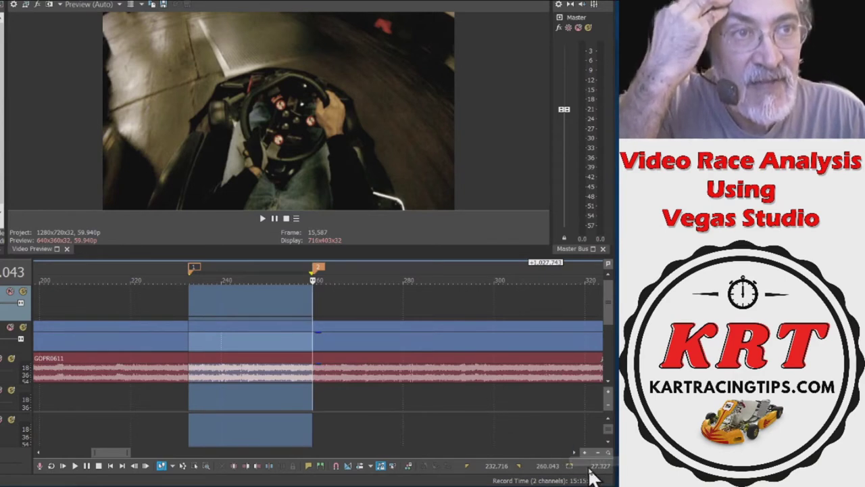
click(188, 273)
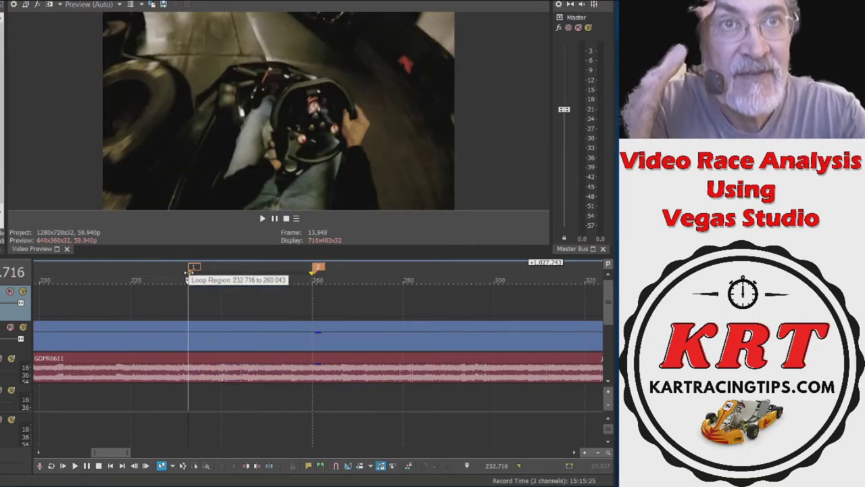
key(2)
click(188, 272)
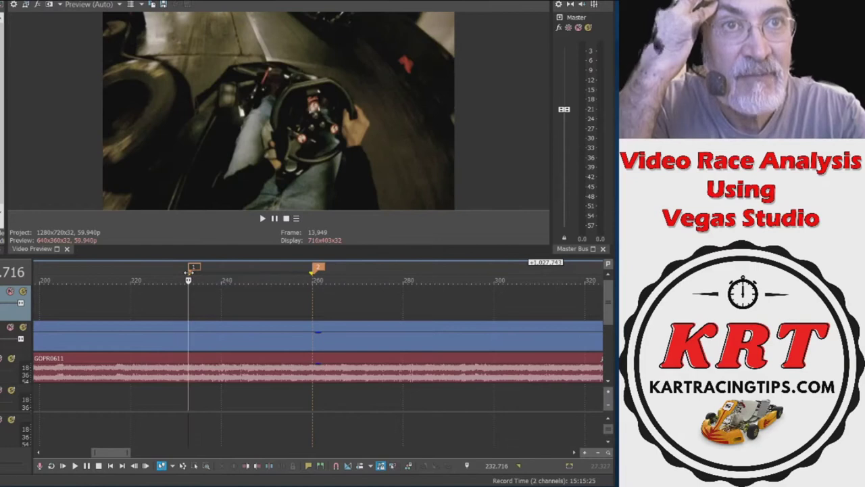
key(shift+End)
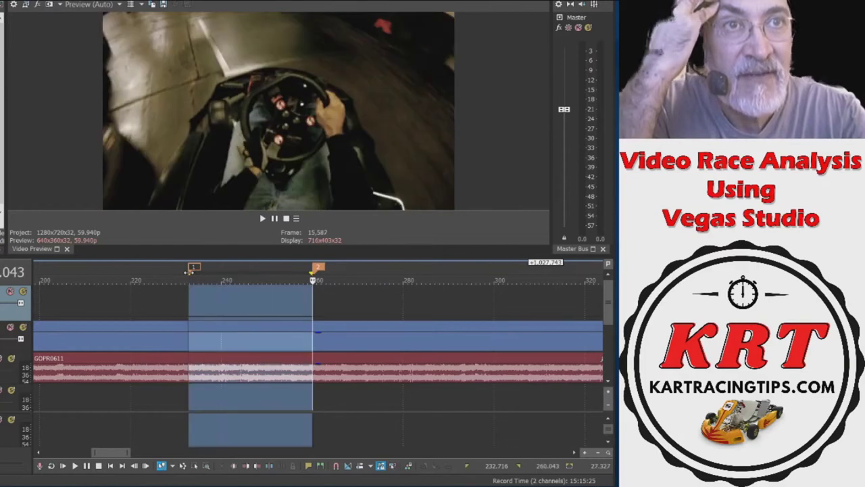
Set the time display format to Seconds and check the format options for the length of the marked lap's selection
right_click(599, 470)
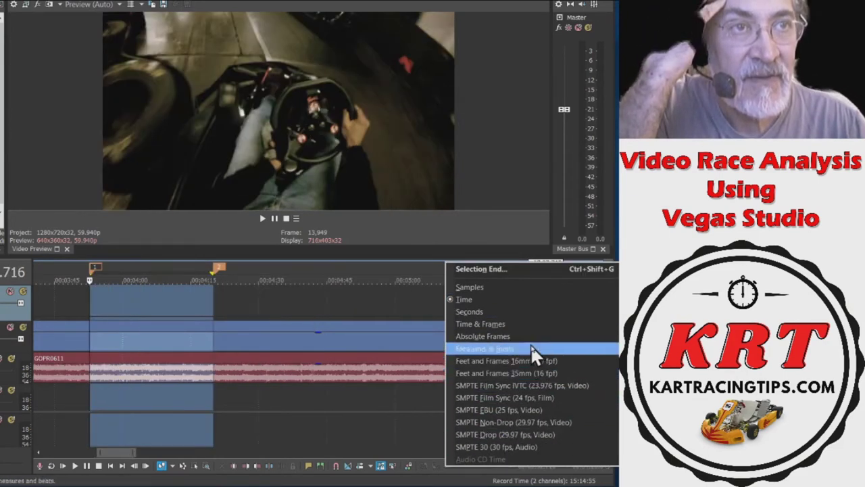
click(516, 311)
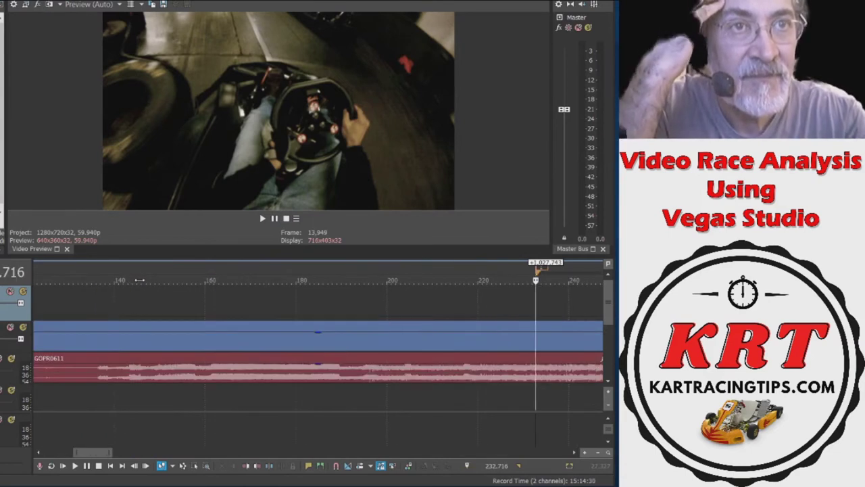
key(ctrl+shift+Right)
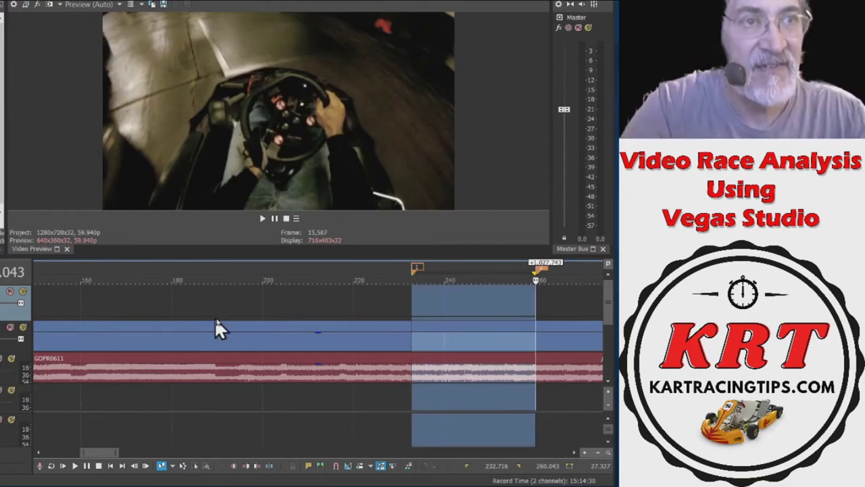
right_click(600, 466)
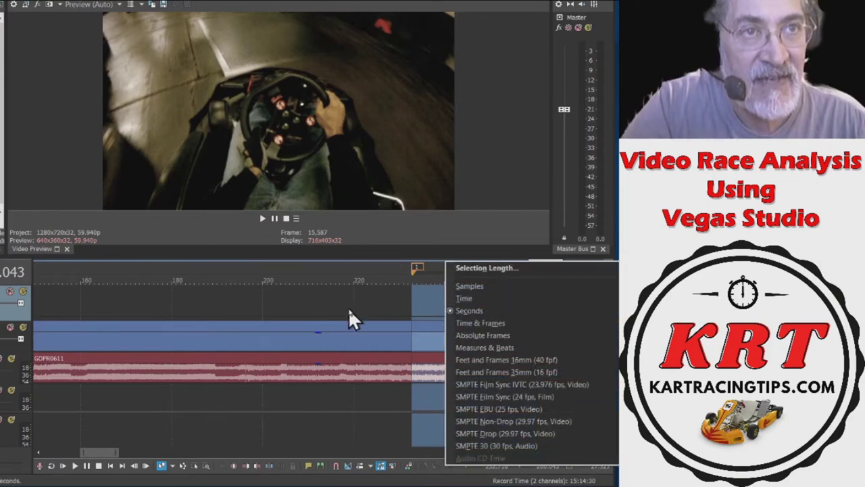
click(400, 300)
click(401, 300)
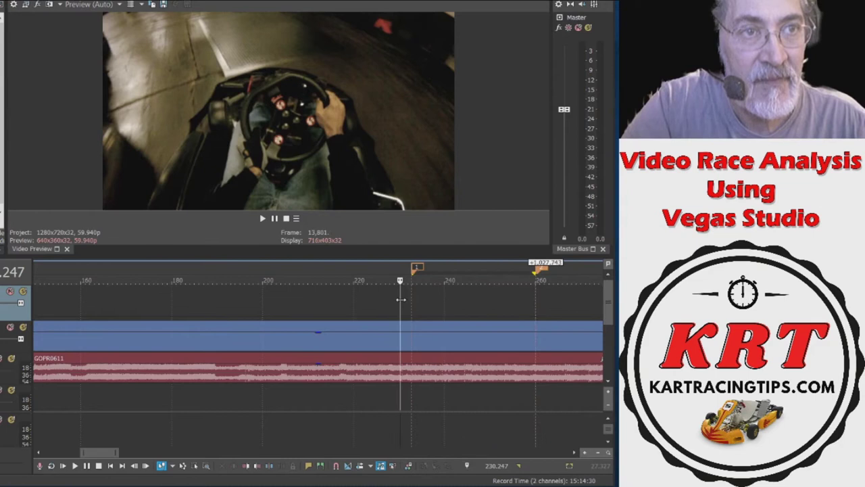
Select the time range between markers 1 and 2 again, from 232.716 to 260.043 s
key(ctrl+Right)
key(ctrl+shift+Right)
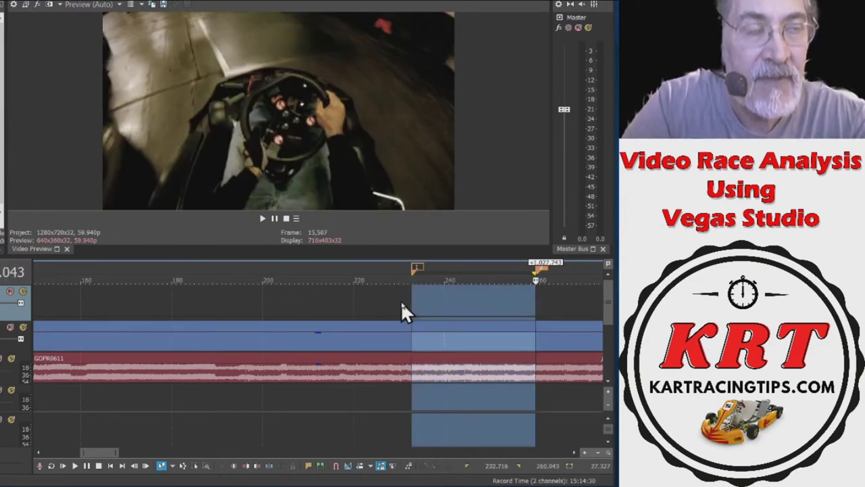
key(Right)
key(Right)
key(ctrl+Left)
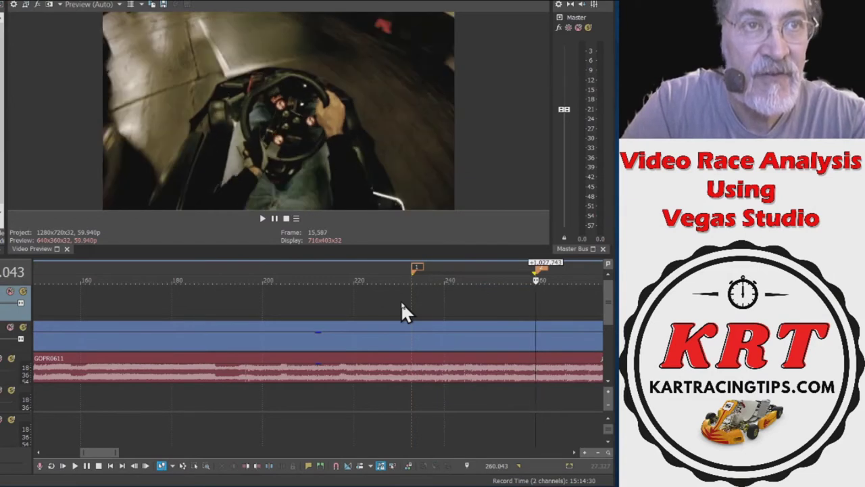
key(ctrl+Left)
key(BackSpace)
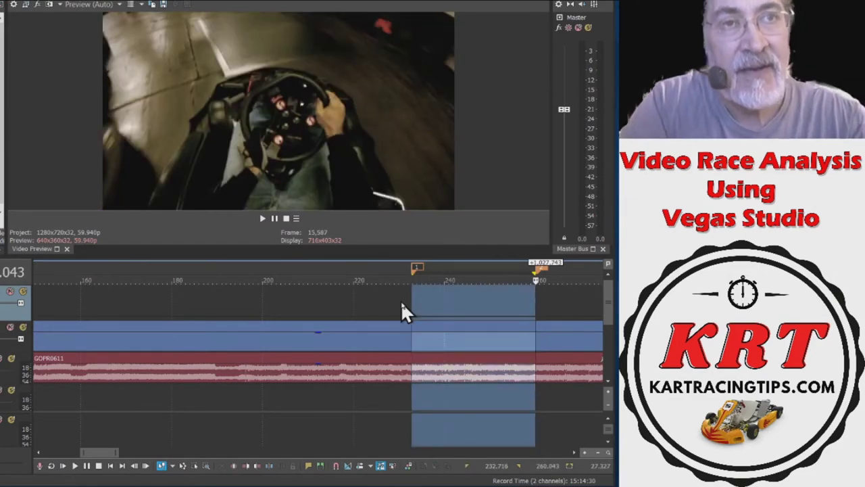
Copy the selected lap from the GOPR0611 track and paste it at marker 2, 260.043 s
scroll(401, 301, down, 5)
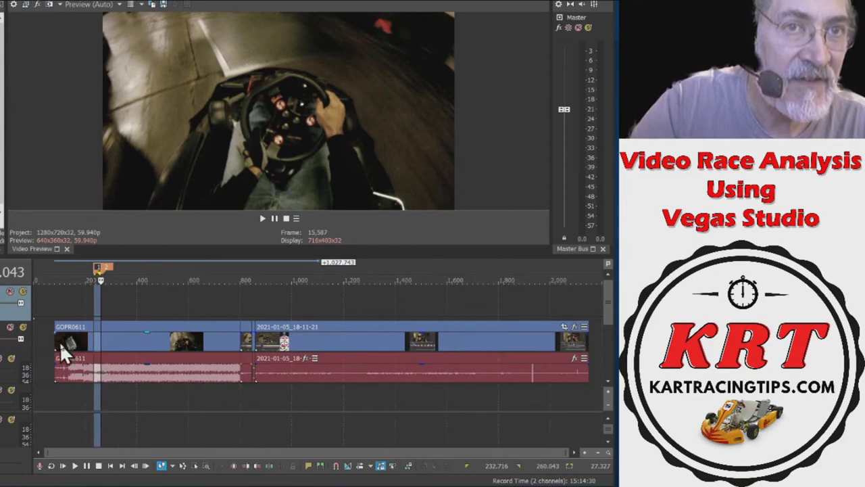
click(9, 343)
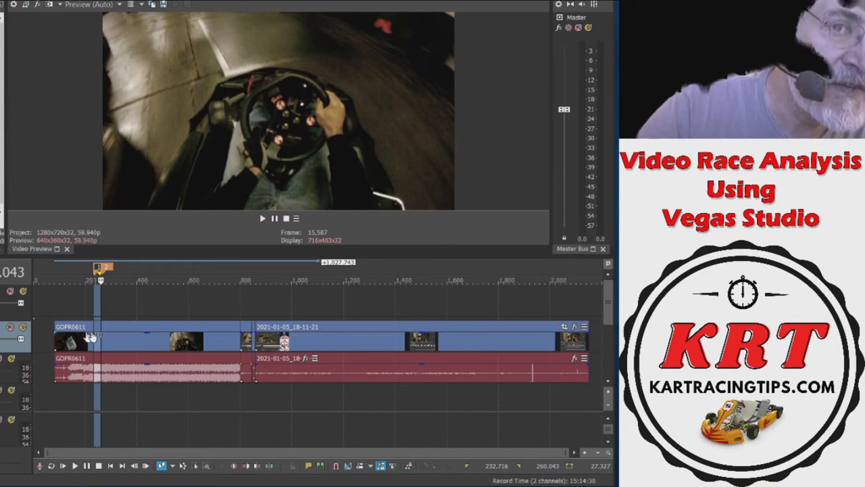
scroll(119, 323, up, 5)
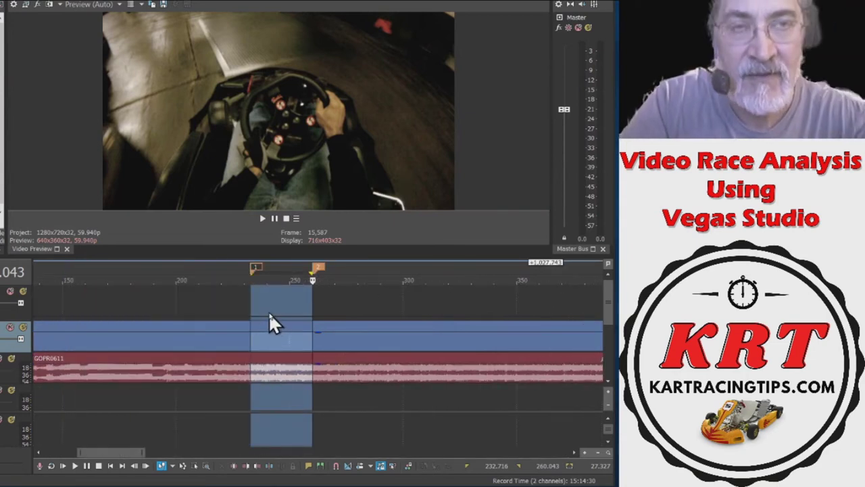
click(269, 313)
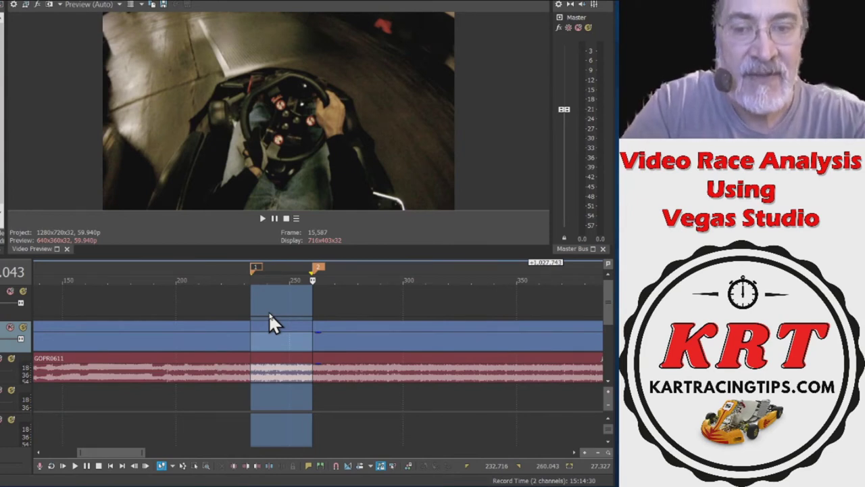
click(314, 300)
click(309, 301)
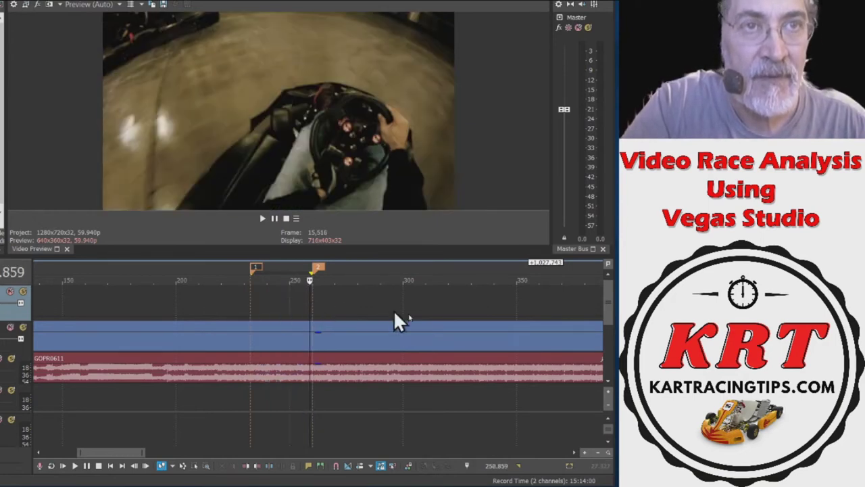
key(2)
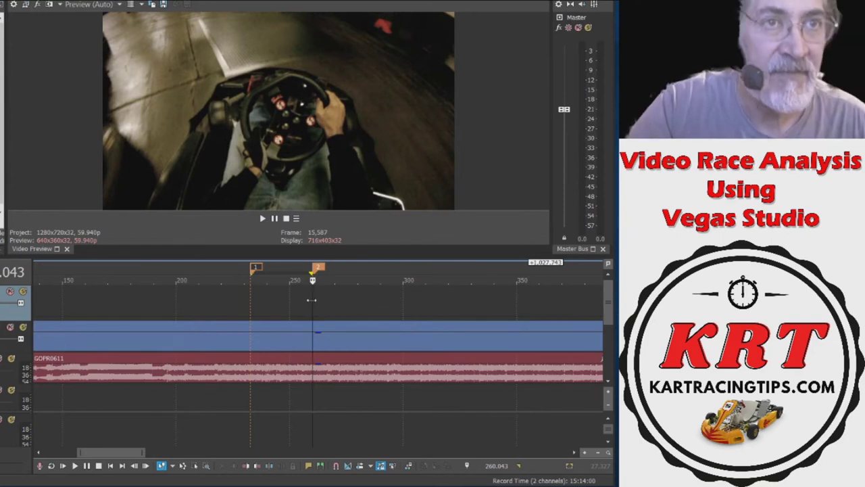
key(ctrl+v)
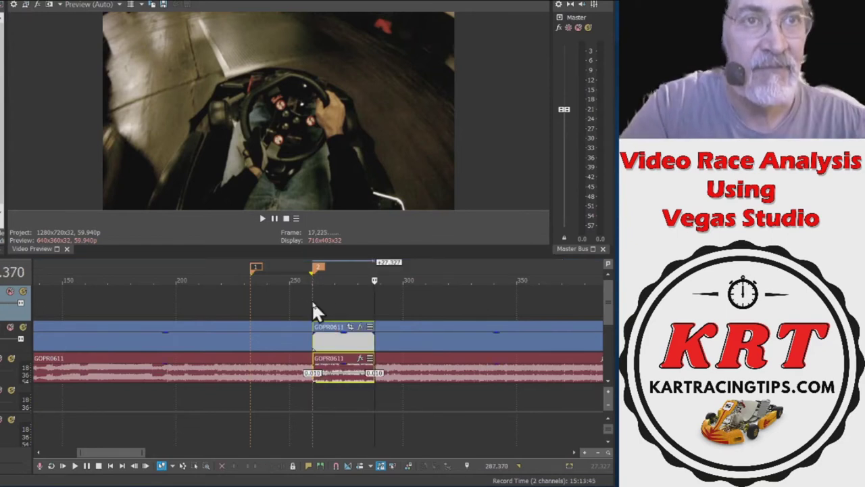
Move the pasted lap's video onto the empty track above the original clip, keeping its start at marker 2
drag(336, 325, 332, 305)
scroll(325, 307, up, 5)
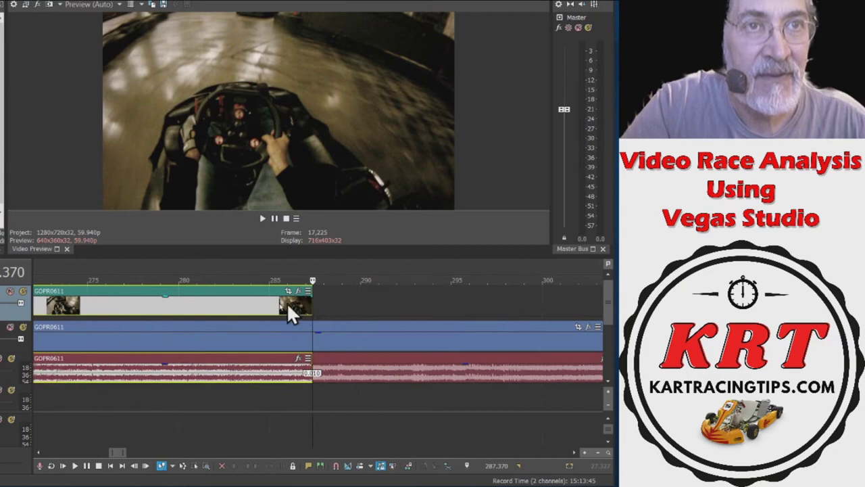
scroll(129, 304, down, 3)
Compare the pasted lap's first frame at marker 2 with the original line-crossing frame at marker 1
click(124, 302)
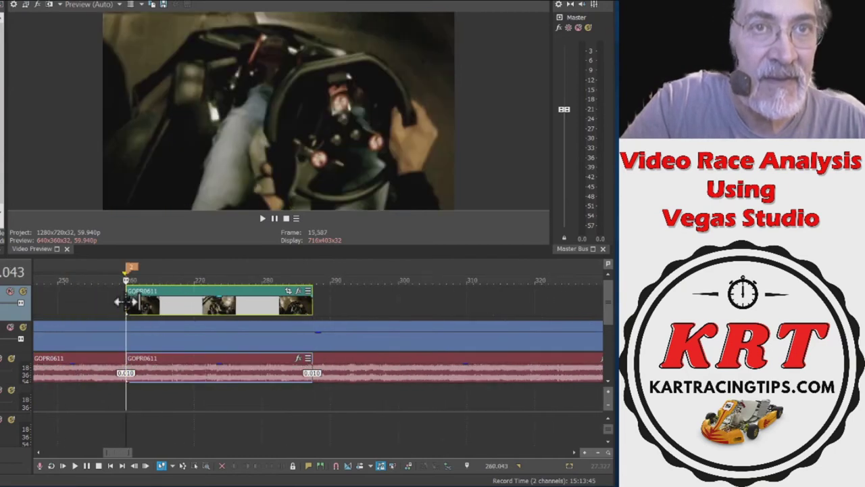
scroll(124, 302, up, 5)
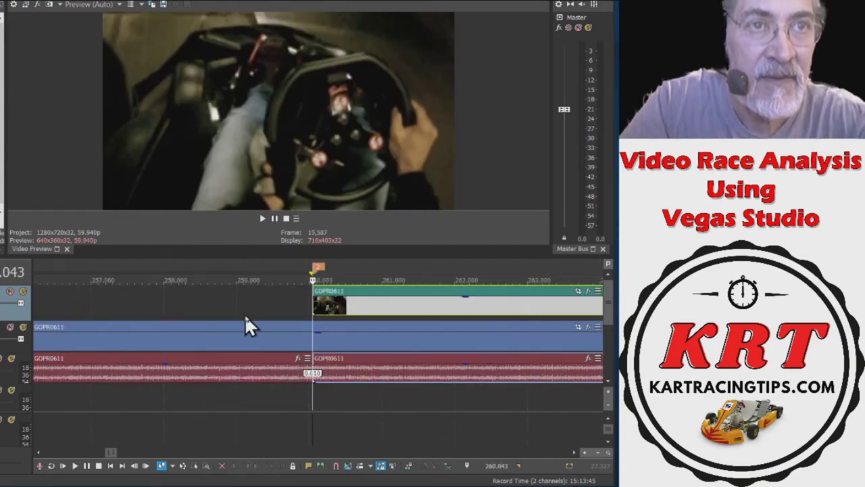
key(1)
key(2)
key(1)
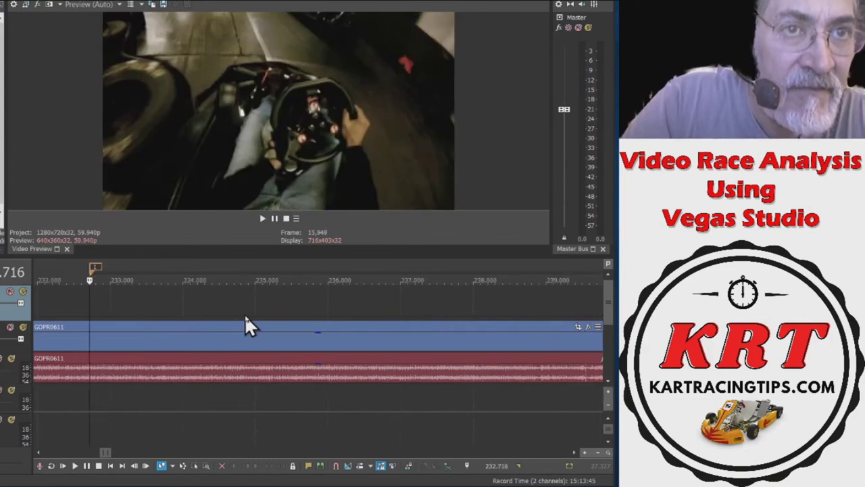
key(2)
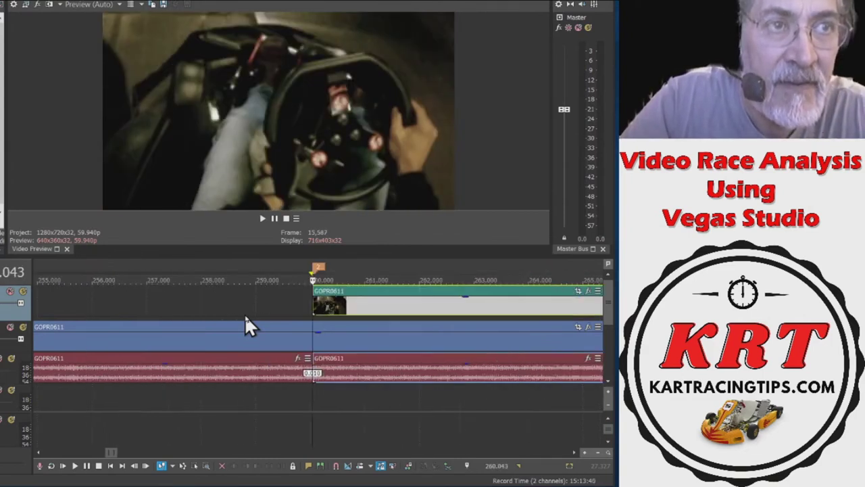
Move the pasted lap's video from the top track to a track below the original clip's audio, keeping its start at marker 2
scroll(245, 314, down, 5)
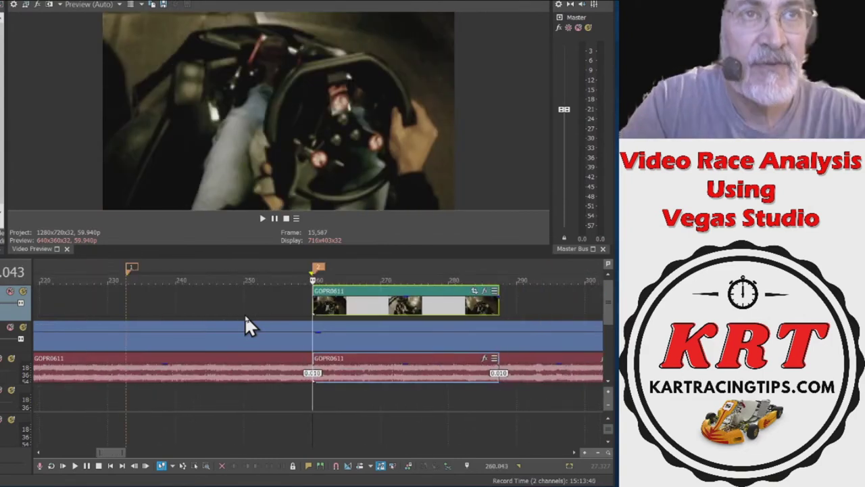
click(499, 289)
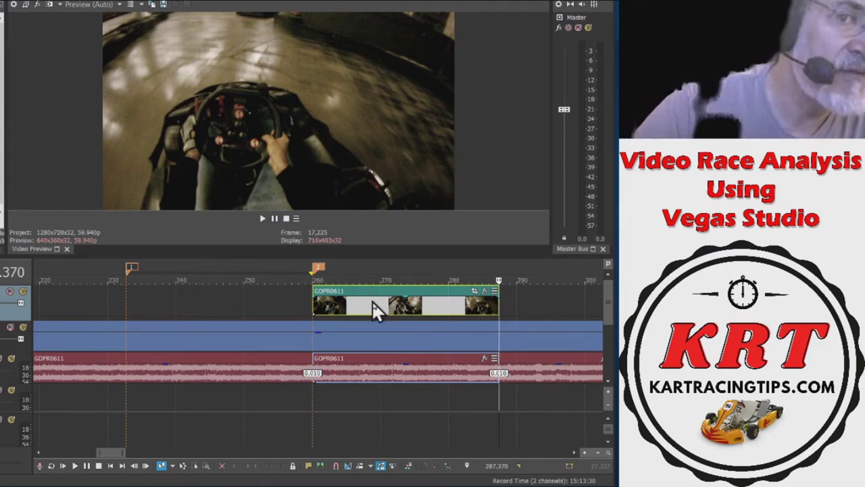
drag(321, 305, 321, 355)
scroll(360, 316, up, 2)
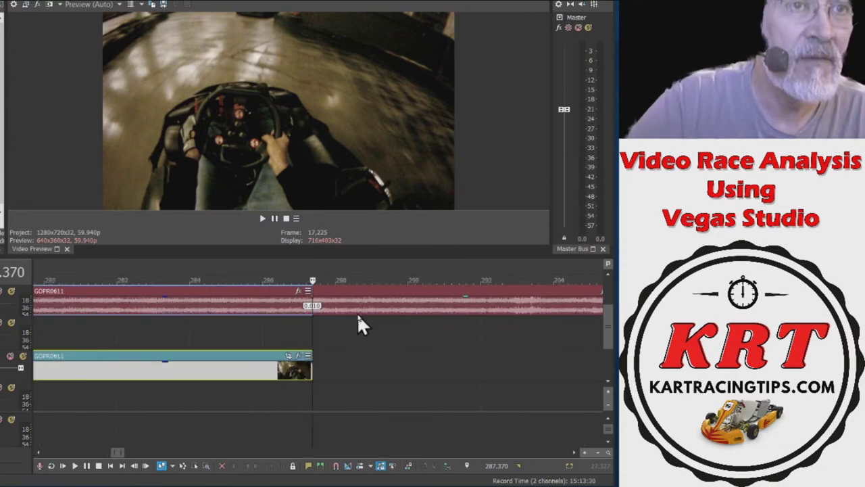
scroll(359, 315, down, 3)
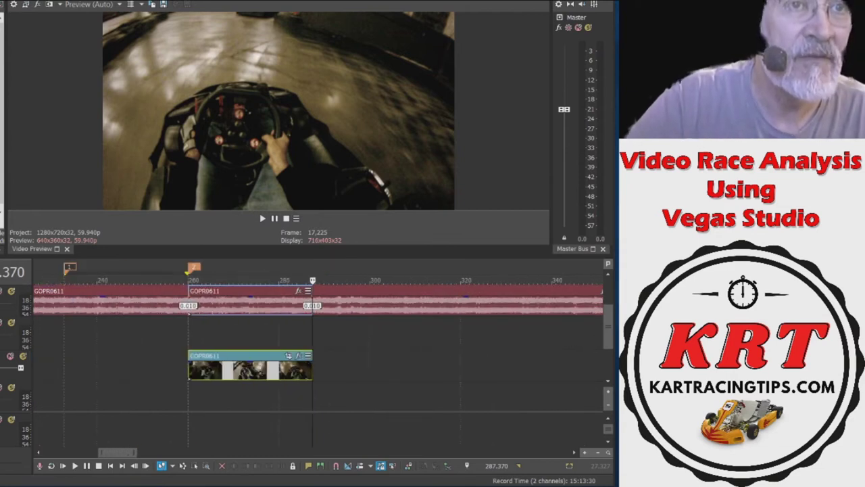
Reduce the height of all tracks so the original clip and the pasted lap fit together in the timeline
click(609, 407)
click(611, 417)
click(611, 417)
click(612, 417)
click(612, 417)
click(612, 417)
click(612, 418)
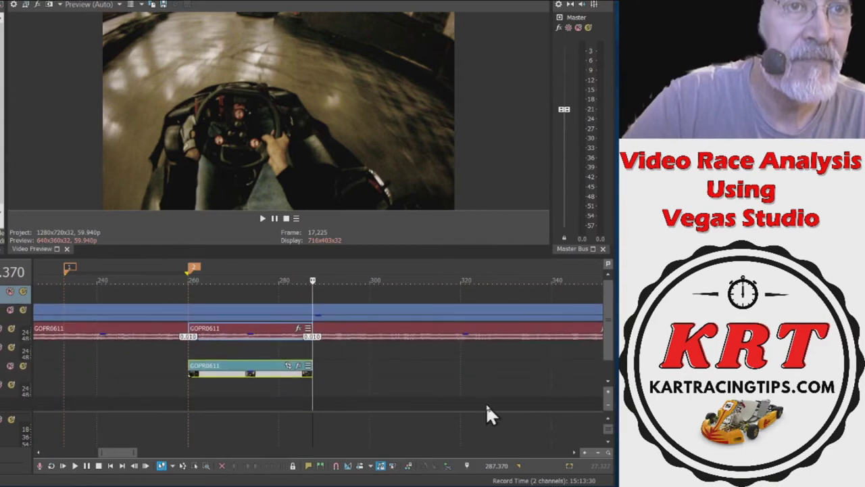
drag(182, 368, 181, 368)
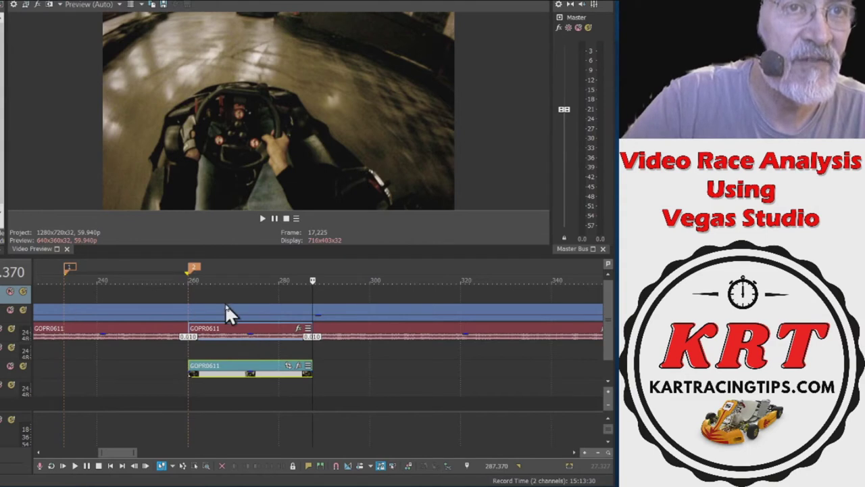
Find the line-crossing frame near the end of the pasted lap and place marker 3 there, at 286.019 s
click(312, 294)
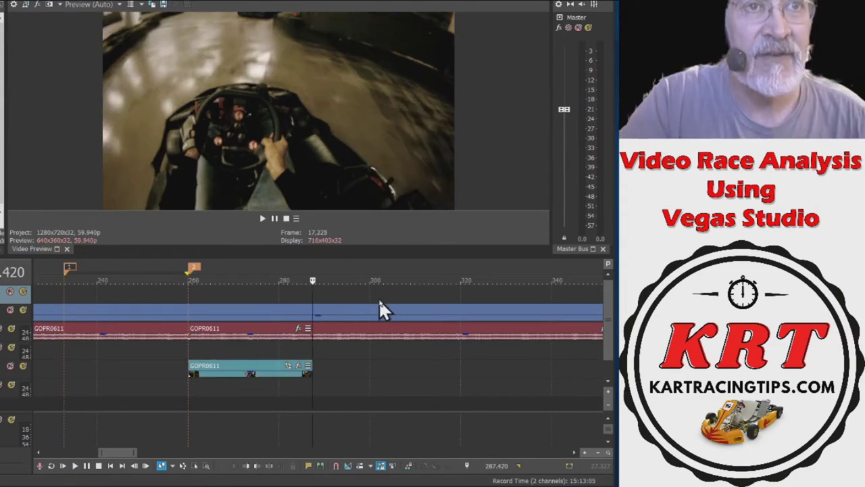
key(Left)
key(Left)
key(Left)
key(Left)
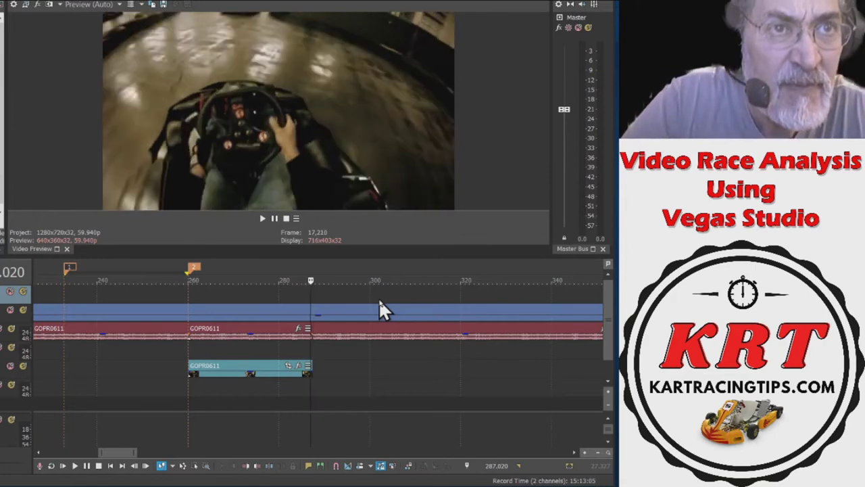
key(Left)
key(Left)
key(Left)
key(Left)
key(Left)
key(Left)
key(Left)
key(Left)
key(Left)
key(Left)
key(Left)
key(Left)
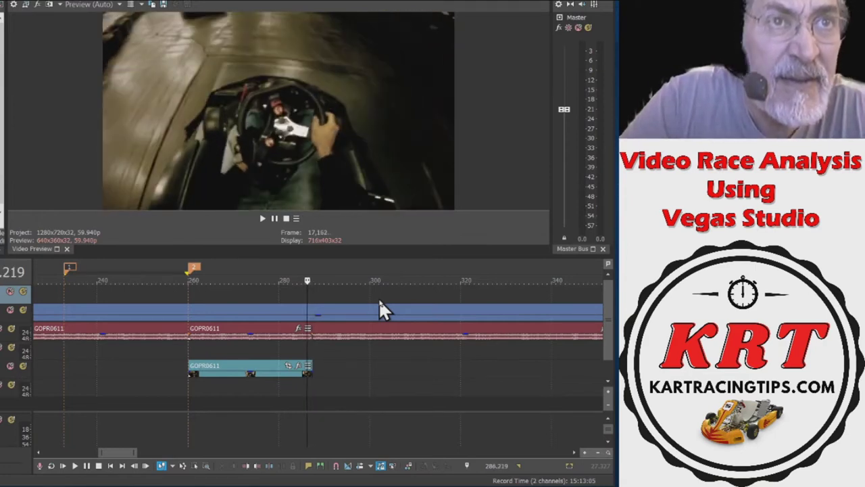
key(Left)
key(Left)
key(Left)
key(Left)
key(Left)
key(Left)
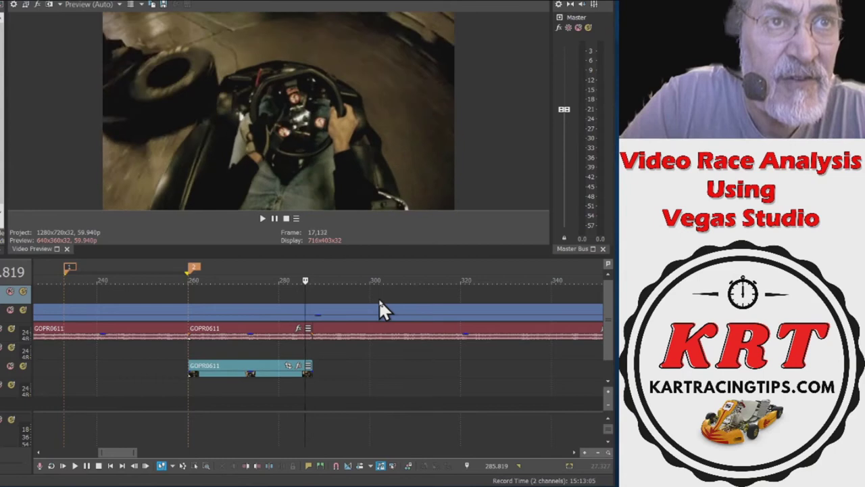
scroll(380, 302, up, 3)
scroll(379, 302, up, 5)
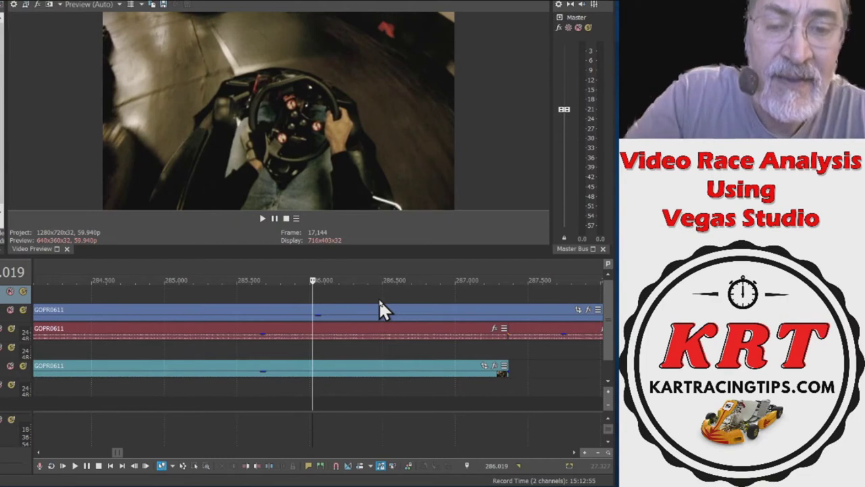
key(m)
key(Return)
Measure the lap between markers 2 and 3, and then the lap between markers 1 and 2, to compare their durations
scroll(379, 302, down, 6)
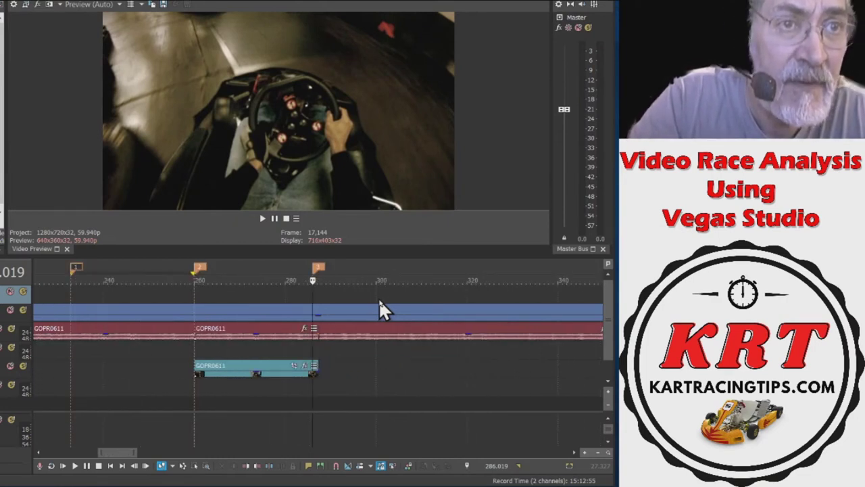
key(ctrl+shift+Left)
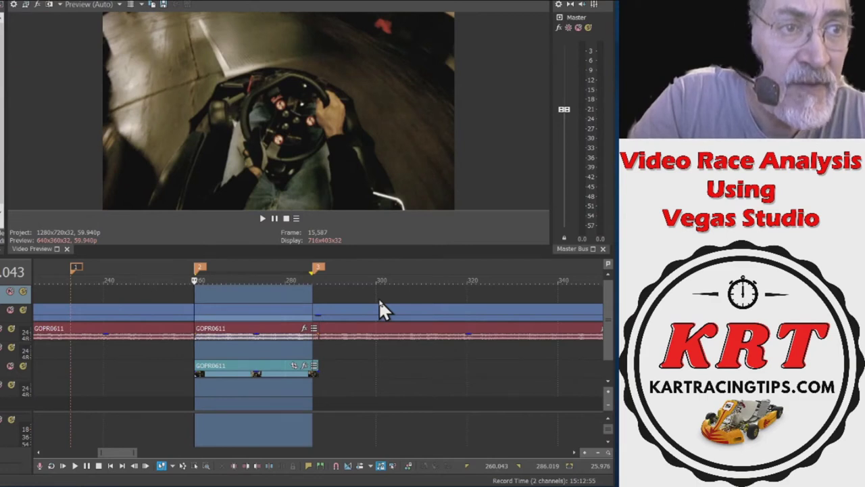
key(ctrl+Right)
key(ctrl+Left)
key(ctrl+Left)
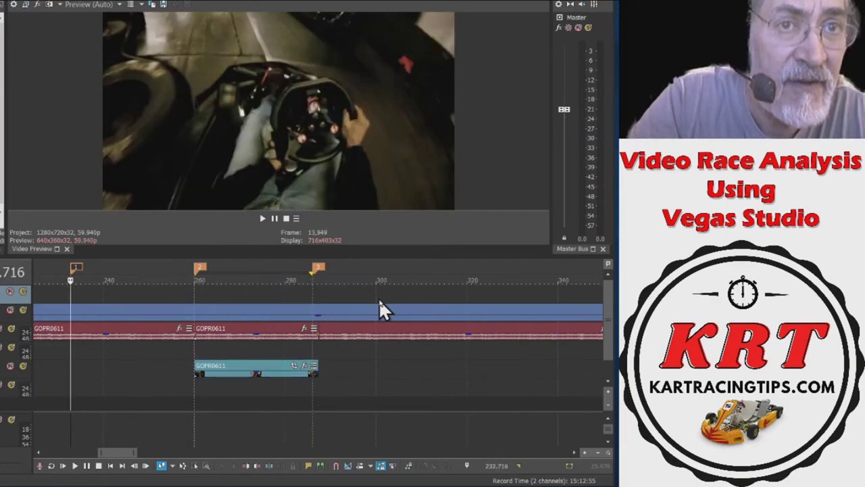
key(ctrl+shift+Right)
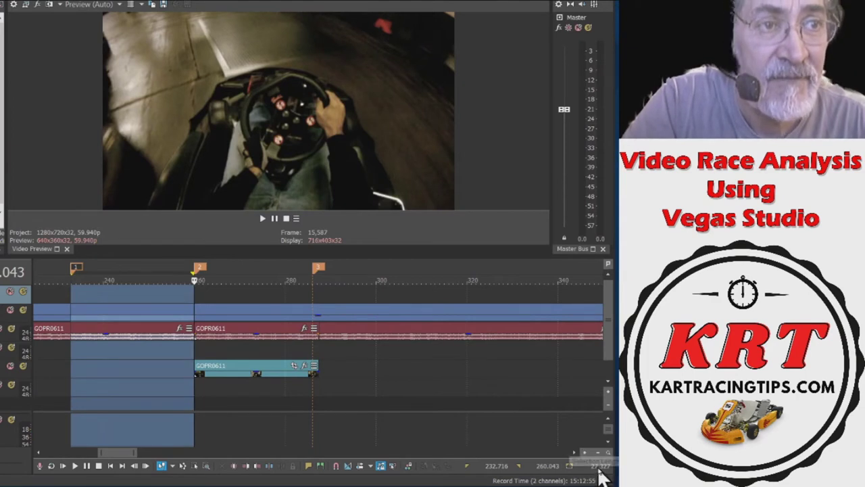
Select the range between markers 2 and 3, from 260.043 to 286.019 s, and copy that lap
key(ctrl+shift+Right)
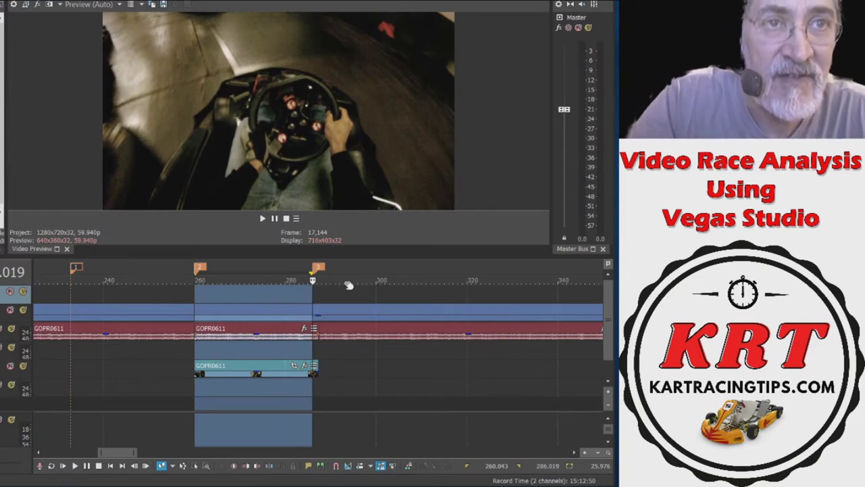
click(8, 313)
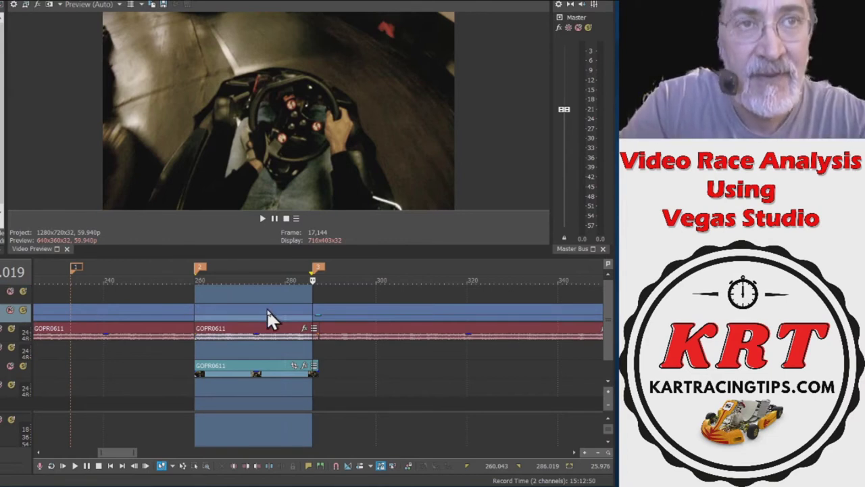
Try pasting the copied lap on all its tracks at marker 3, 286.019 s
click(312, 297)
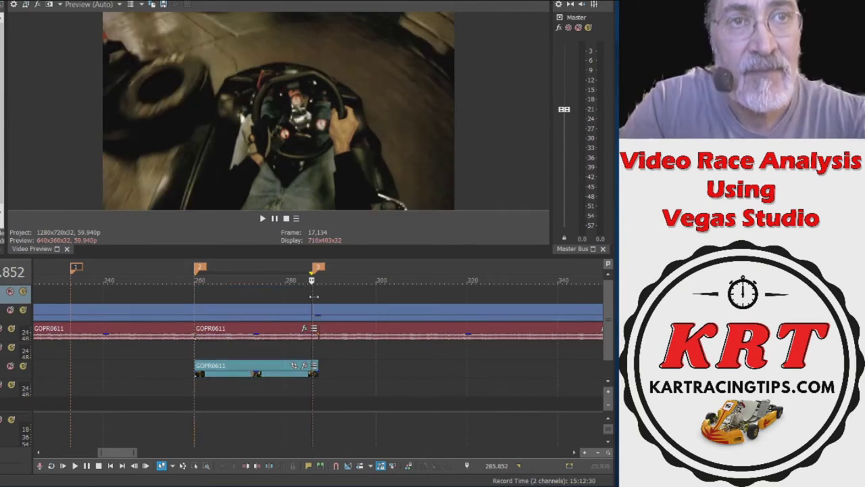
key(ctrl+Right)
key(ctrl+Left)
key(ctrl+Right)
key(ctrl+Right)
key(ctrl+Left)
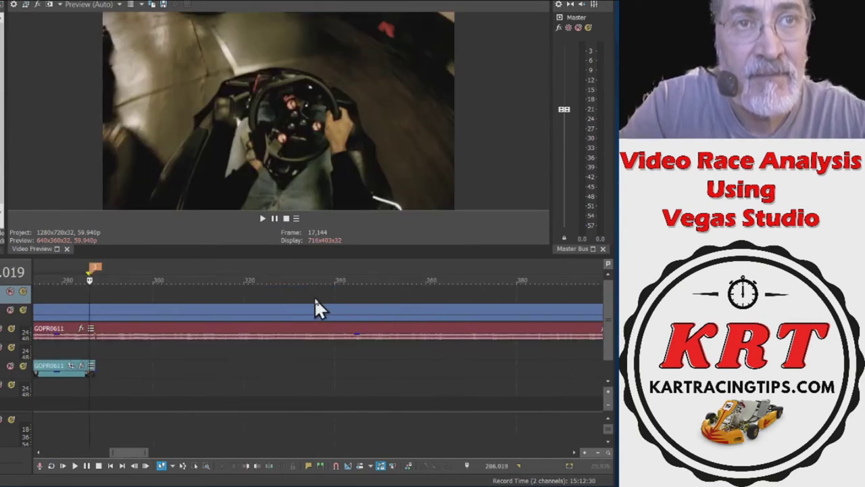
key(ctrl+v)
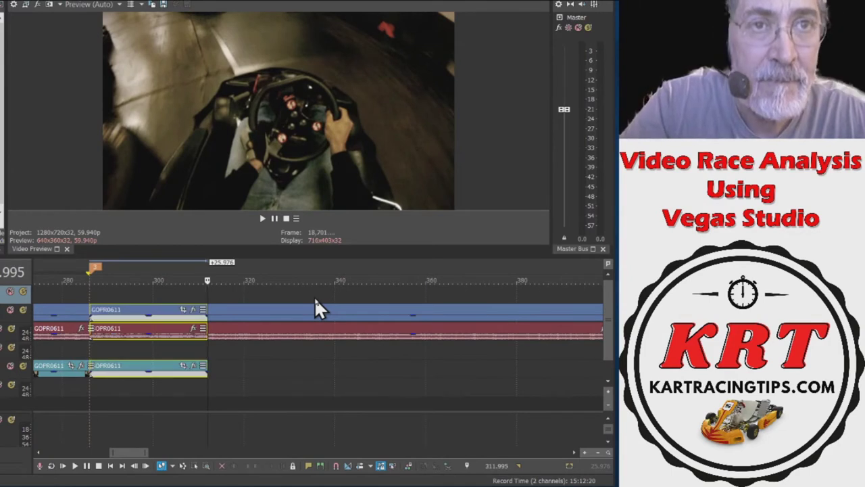
Delete the earlier pasted lap between markers 2 and 3 from the lower video track
scroll(114, 338, down, 1)
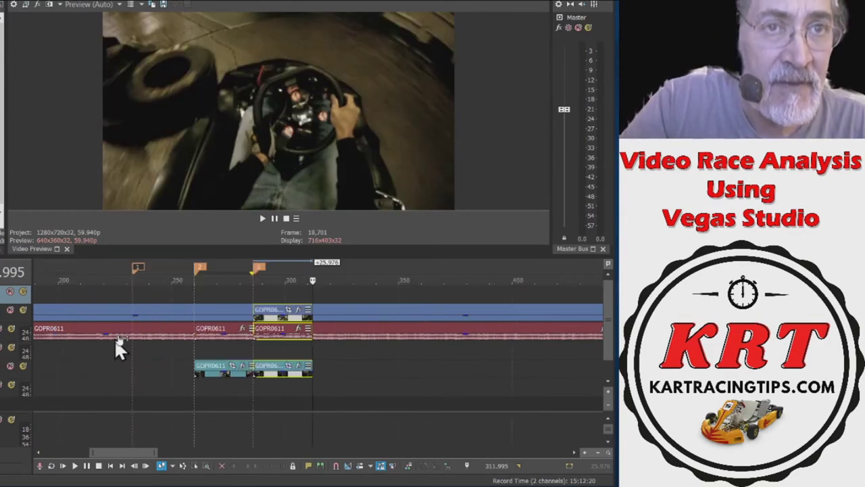
click(212, 365)
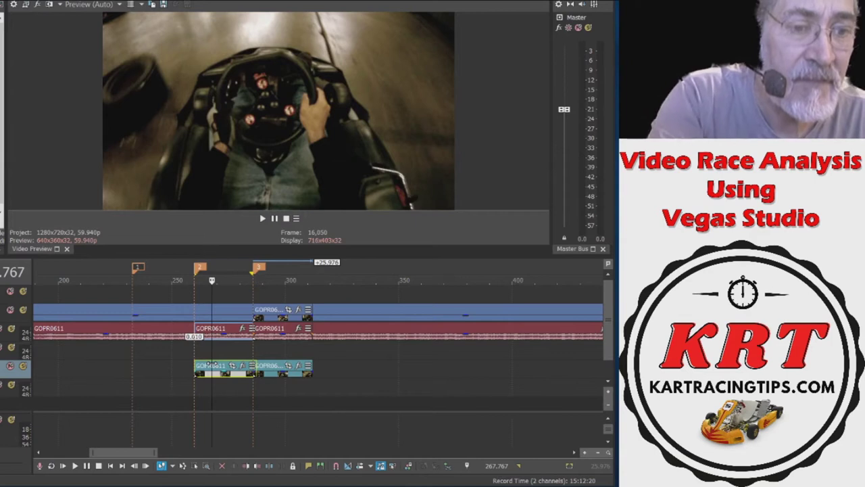
key(Delete)
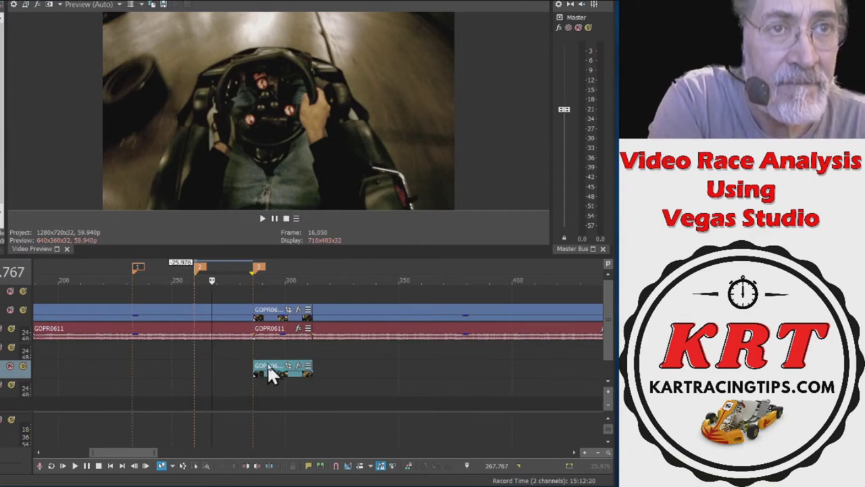
Delete the lap clips pasted at marker 3 and paste only the lap's video there, at 286.019 s, on the lowest track
click(270, 317)
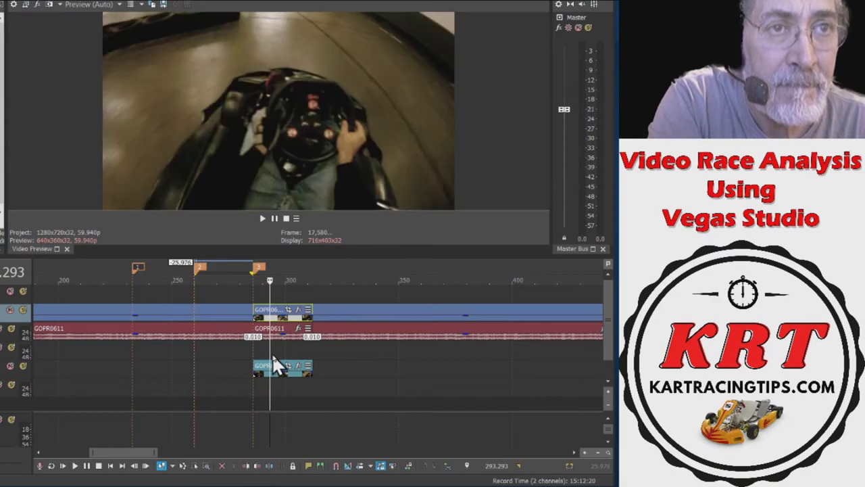
key(Delete)
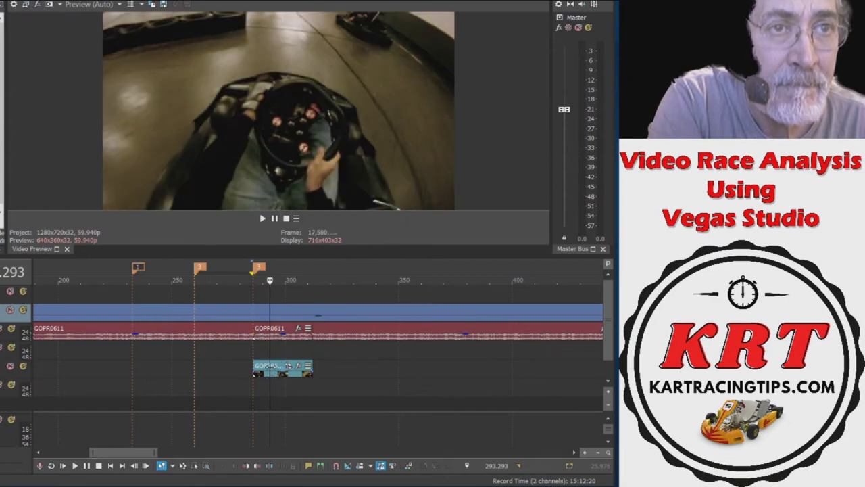
click(270, 364)
key(Delete)
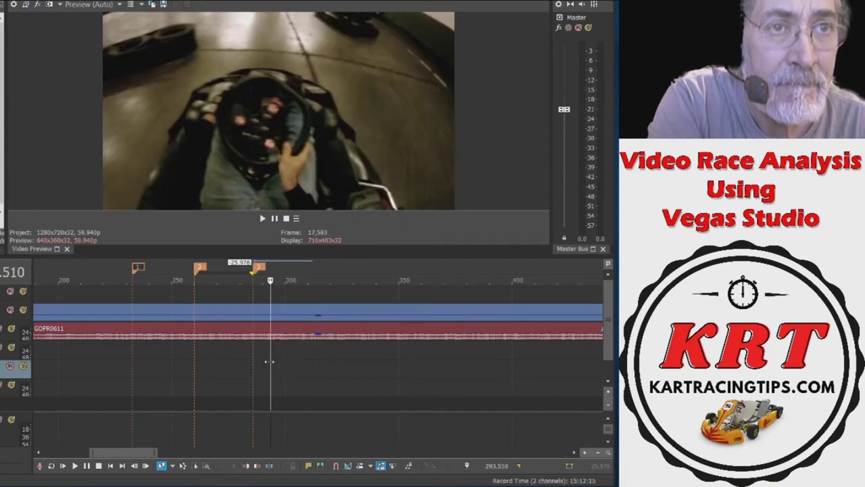
key(ctrl+Left)
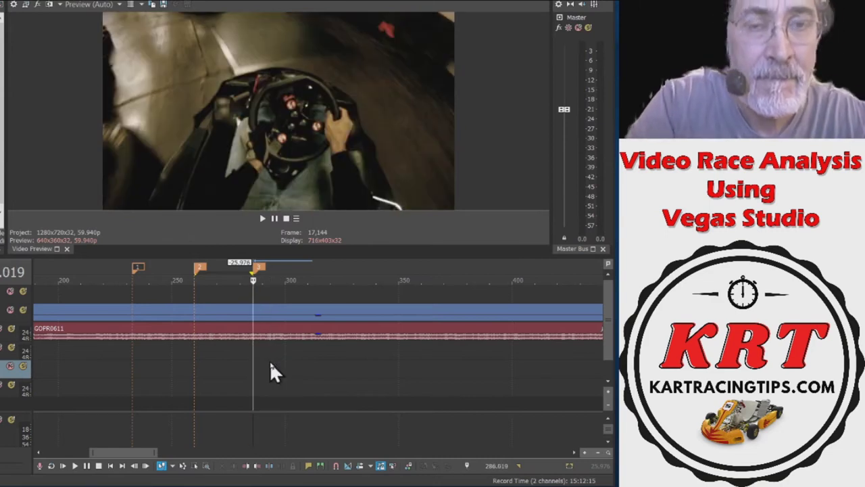
key(ctrl+v)
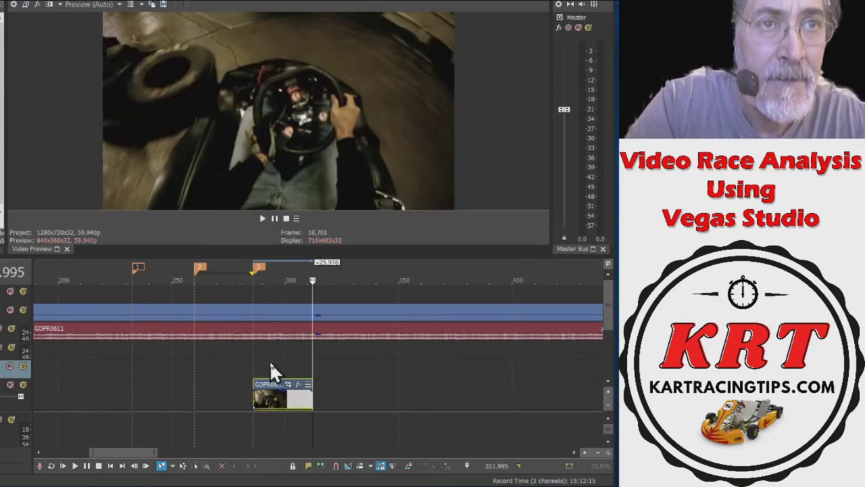
Find the line-crossing frame just past the end of the pasted lap and place a marker there, at 312.195 s
key(Right)
key(Right)
key(Left)
key(Left)
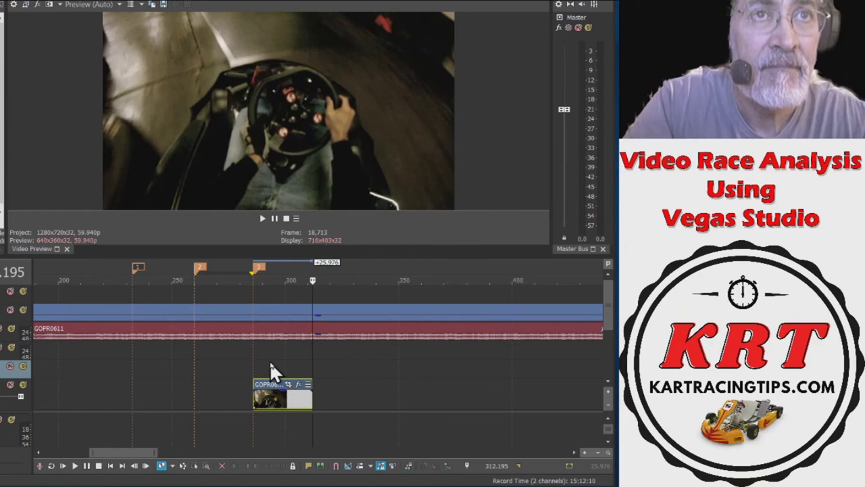
key(space)
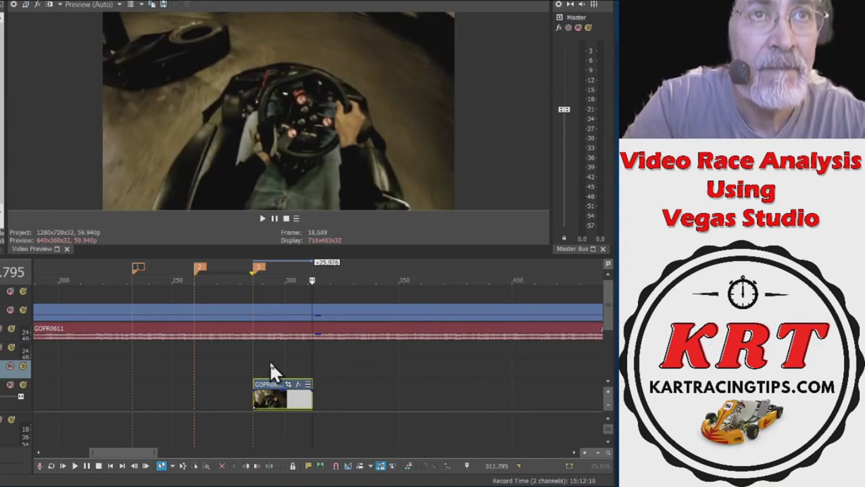
key(space)
scroll(270, 361, up, 8)
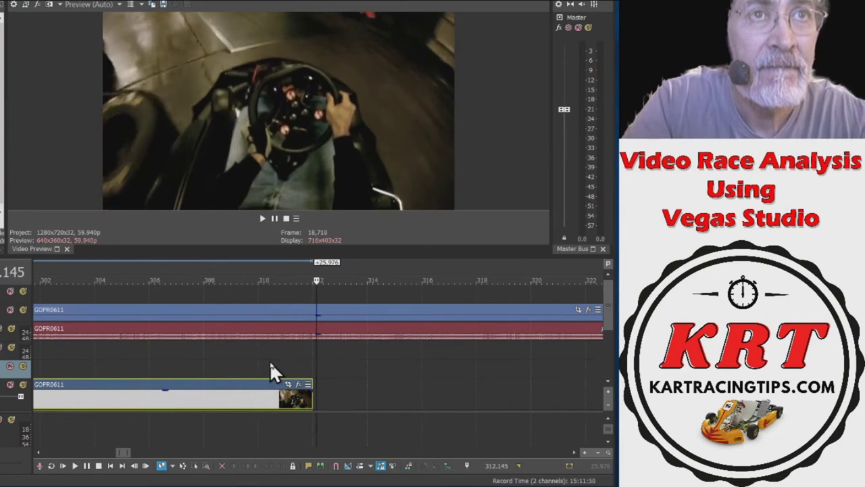
key(Right)
key(Left)
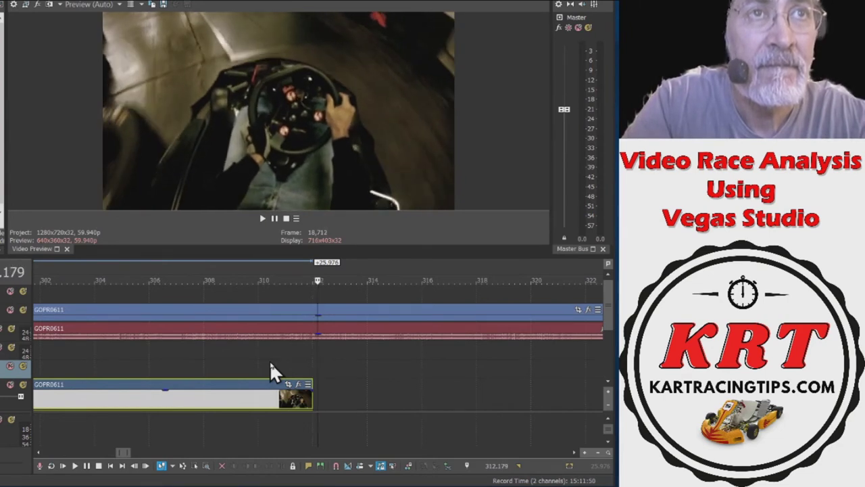
key(Right)
key(Right)
key(Right)
key(Right)
key(Right)
key(Right)
key(Right)
key(Right)
key(Right)
key(Right)
key(Right)
key(Right)
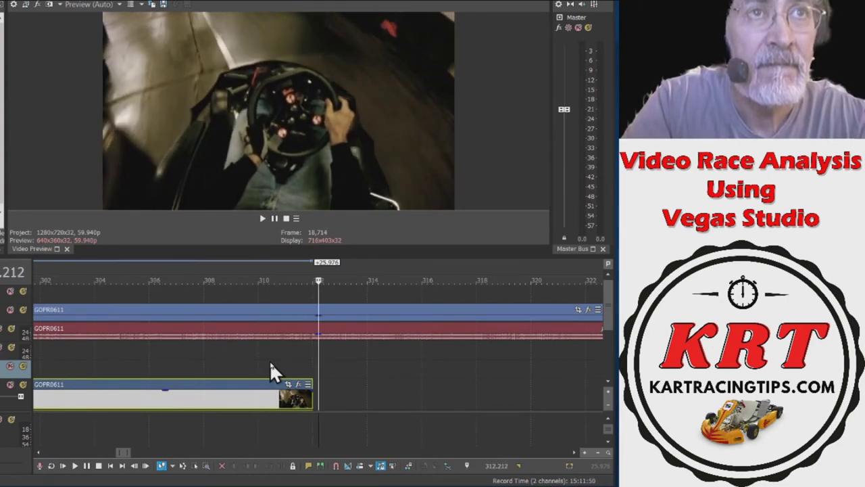
key(Left)
key(Left)
key(Left)
key(Left)
key(Left)
key(Left)
key(Left)
key(Left)
key(Left)
key(Left)
key(Left)
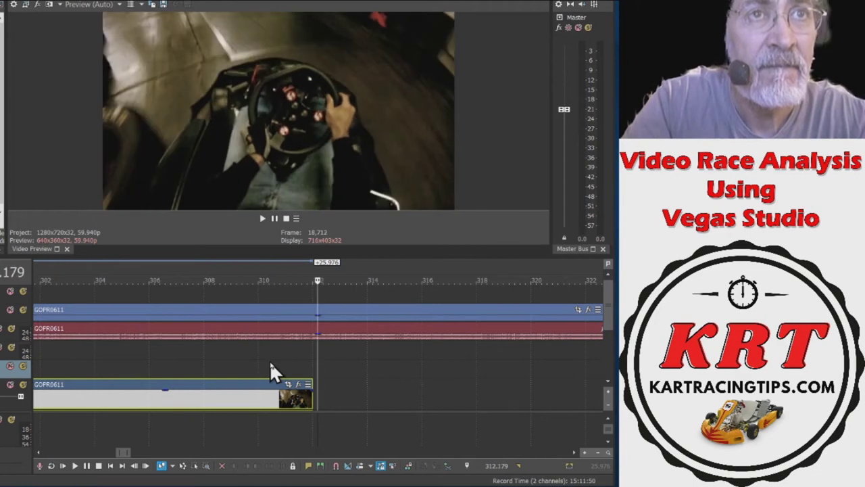
key(Right)
key(m)
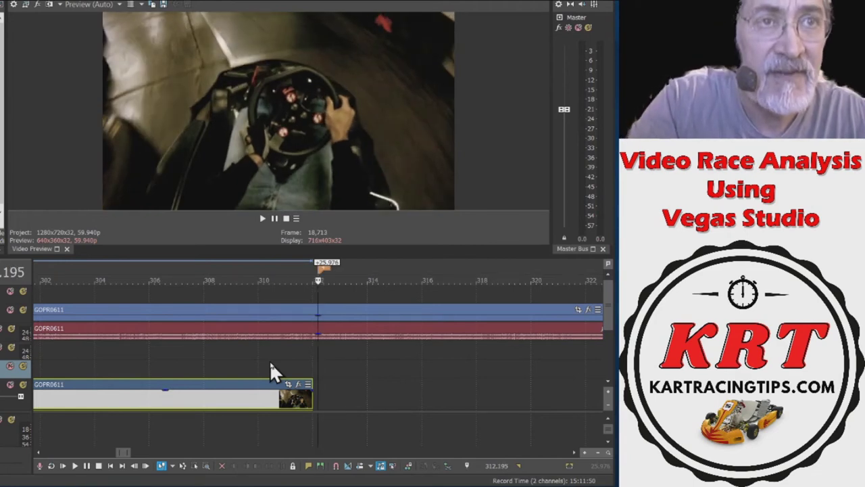
Measure the lap between markers 2 and 3 and the lap between markers 3 and 4 to compare their times
scroll(269, 361, down, 8)
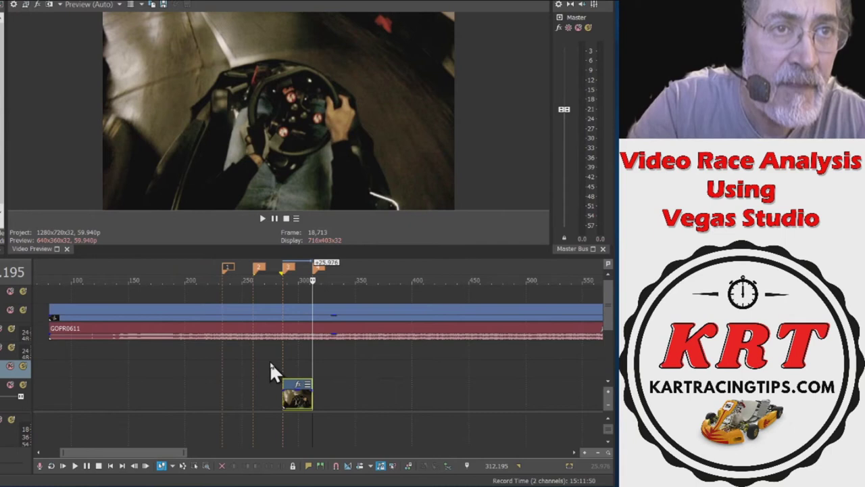
key(ctrl+Left)
key(ctrl+Left)
key(ctrl+shift+Right)
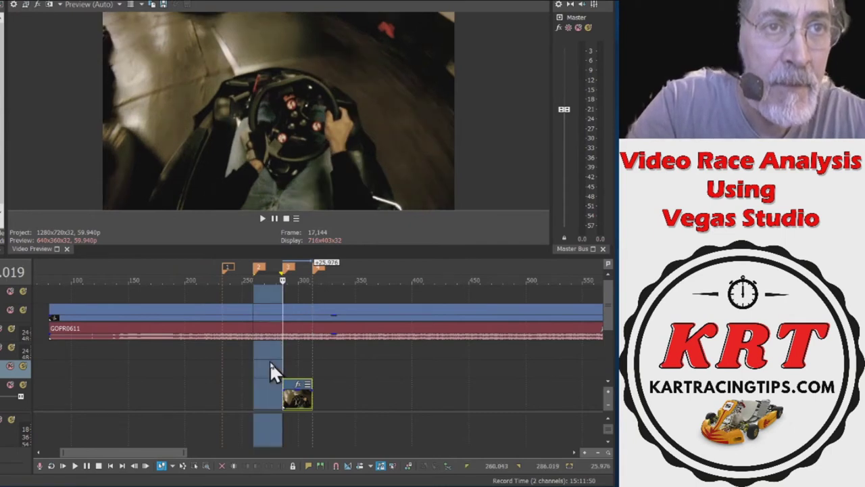
key(ctrl+Left)
key(ctrl+Right)
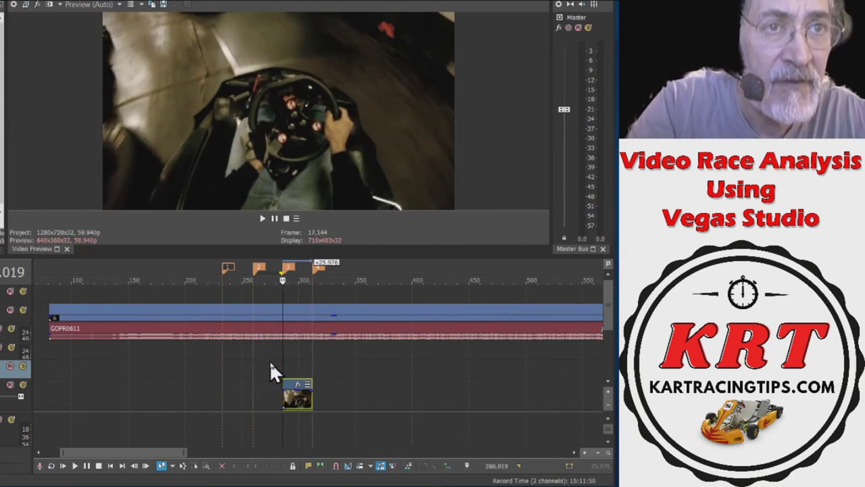
key(ctrl+shift+Right)
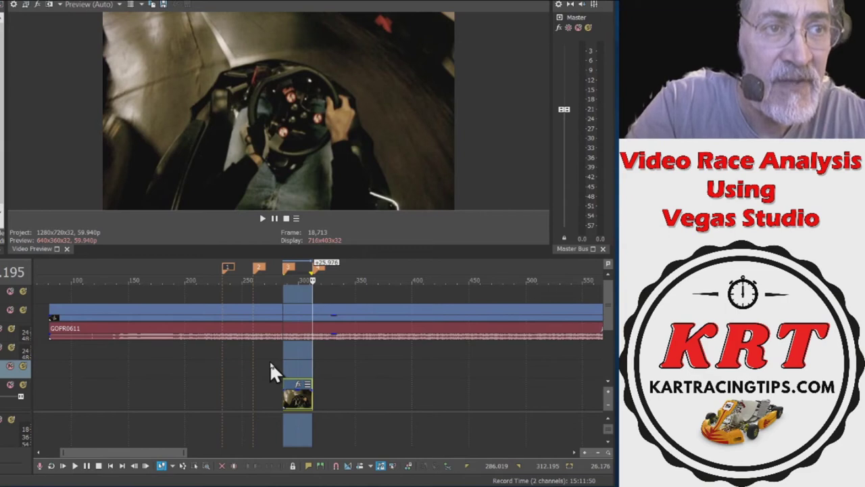
key(ctrl+Right)
key(ctrl+Left)
Paste the copied lap's video at marker 4, 312.195 s, on the lowest video track
key(ctrl+Left)
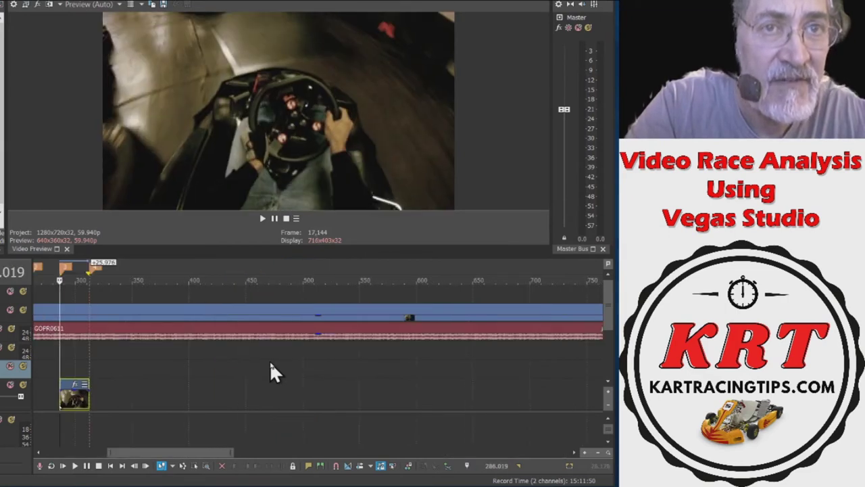
key(ctrl+Right)
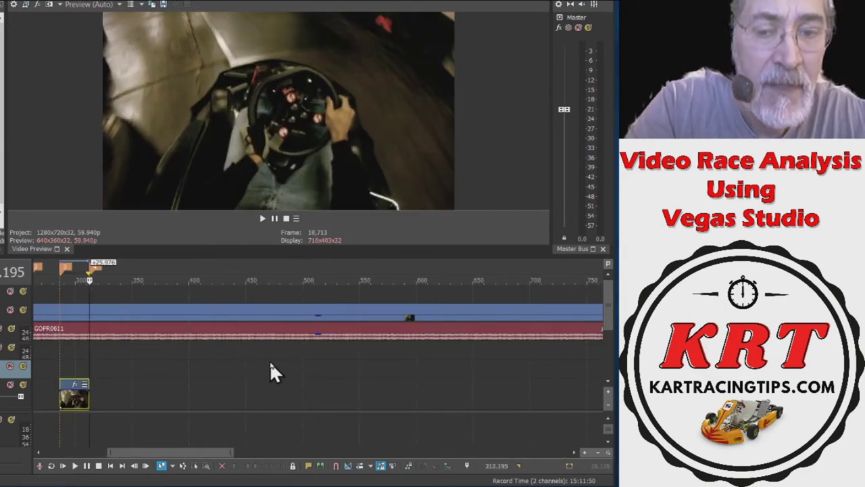
key(ctrl+v)
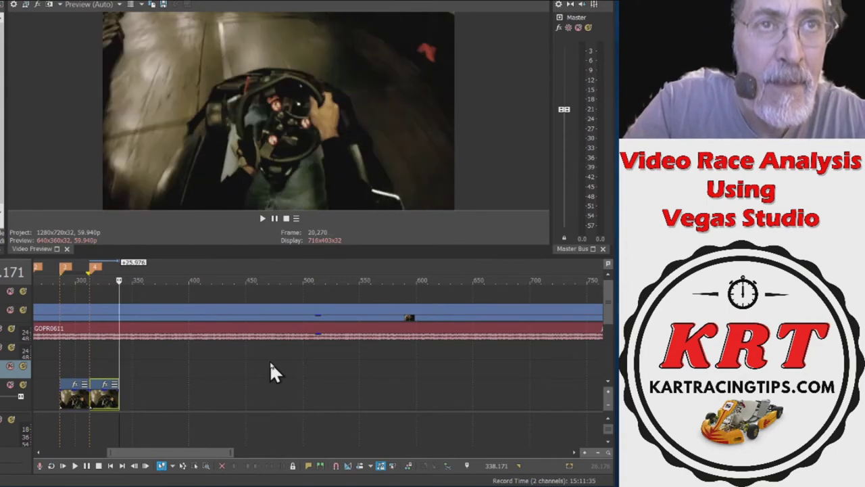
Find the line-crossing frame near the end of the lap pasted at marker 4 and place a marker there, at 338.054 s
key(Left)
key(Left)
key(Right)
key(Right)
key(Right)
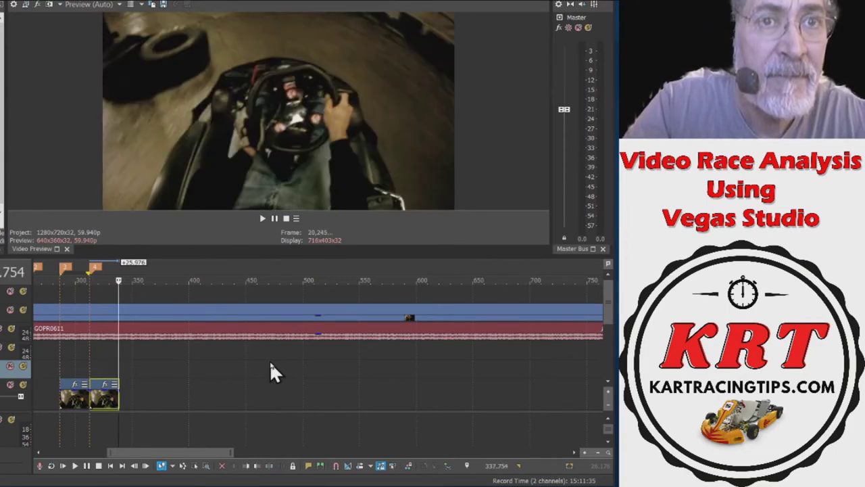
key(Up)
key(Up)
key(Up)
key(Up)
key(Up)
key(Up)
key(Up)
key(Up)
key(alt+Left)
key(alt+Left)
key(alt+Left)
key(alt+Left)
key(alt+Left)
key(alt+Left)
key(alt+Left)
key(alt+Left)
key(alt+Left)
key(alt+Left)
key(alt+Left)
key(alt+Left)
key(alt+Left)
key(alt+Left)
key(alt+Left)
key(alt+Left)
key(alt+Left)
key(alt+Left)
key(alt+Left)
key(alt+Left)
key(alt+Left)
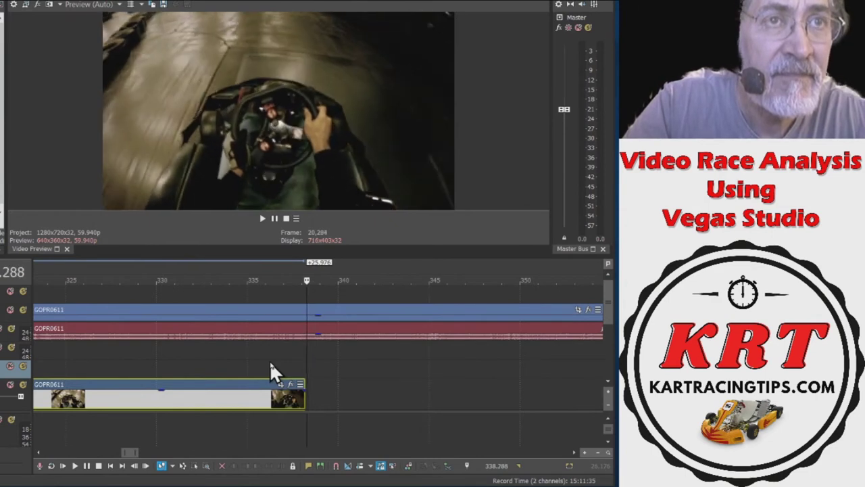
key(alt+Left)
key(alt+Right)
key(alt+Right)
key(alt+Right)
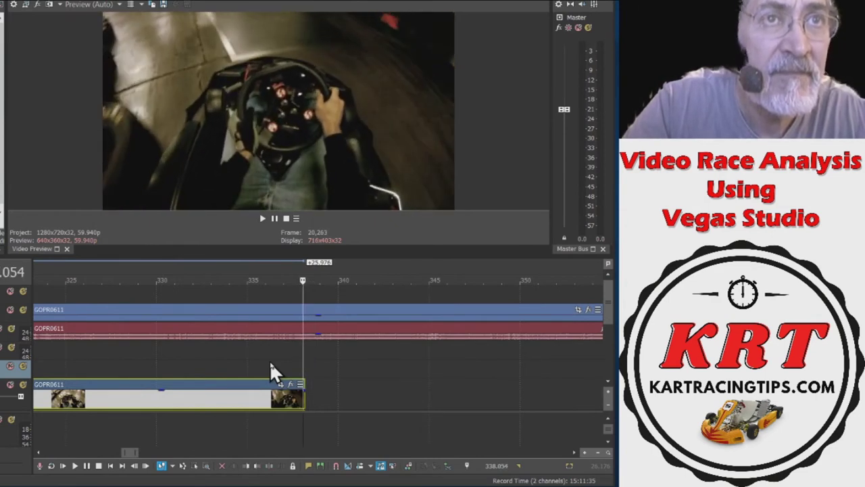
key(Up)
scroll(270, 361, up, 8)
key(Right)
key(Left)
key(Left)
key(Right)
key(m)
key(space)
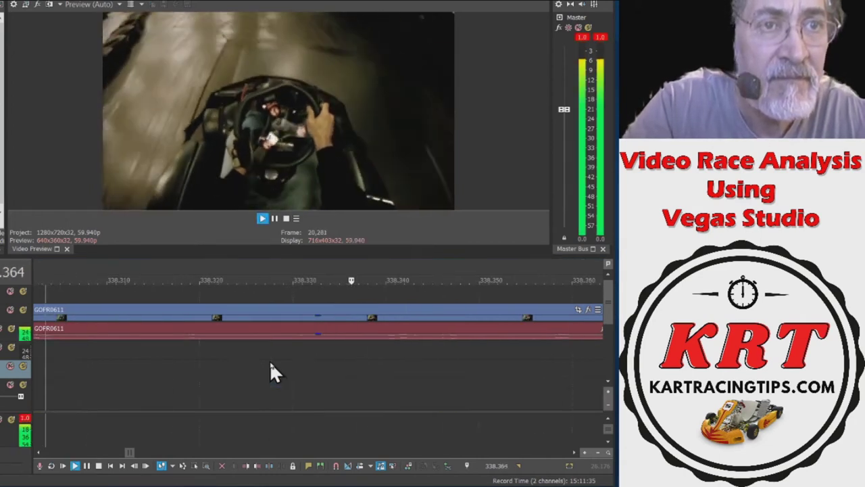
Paste the copied lap's video at marker 5, 338.054 s, on the lowest video track
scroll(269, 361, down, 10)
key(ctrl+v)
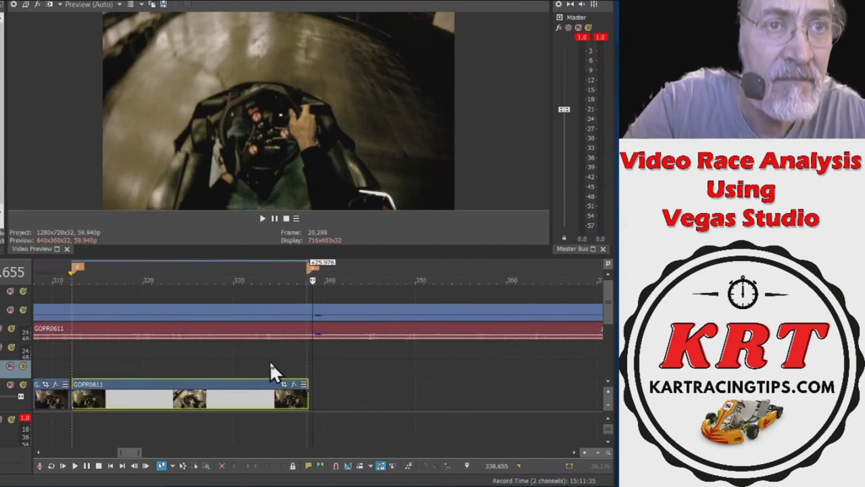
scroll(270, 361, down, 5)
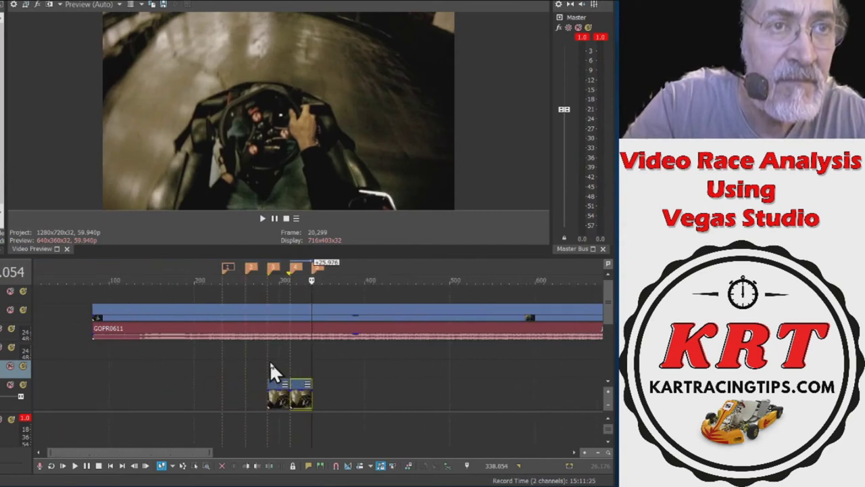
key(space)
key(space)
key(space)
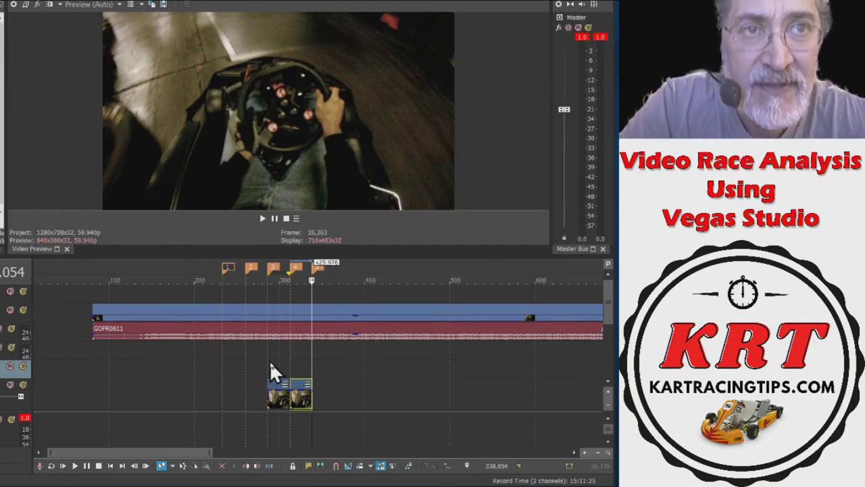
scroll(270, 365, up, 8)
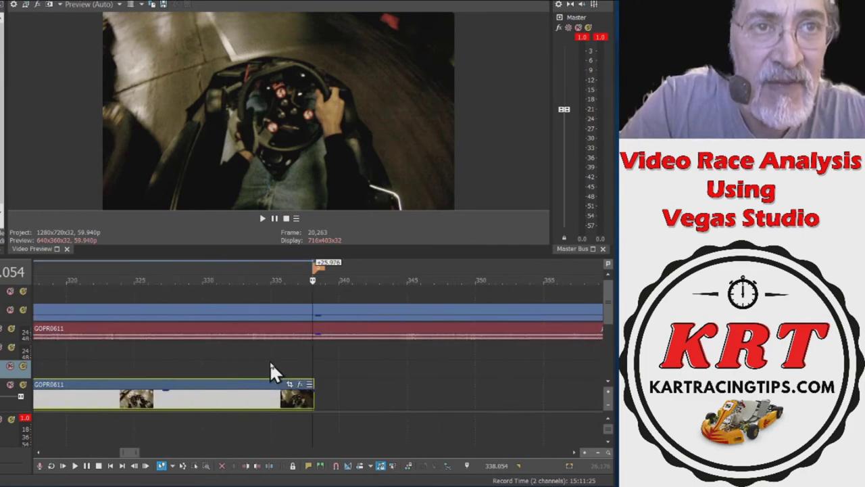
key(ctrl+v)
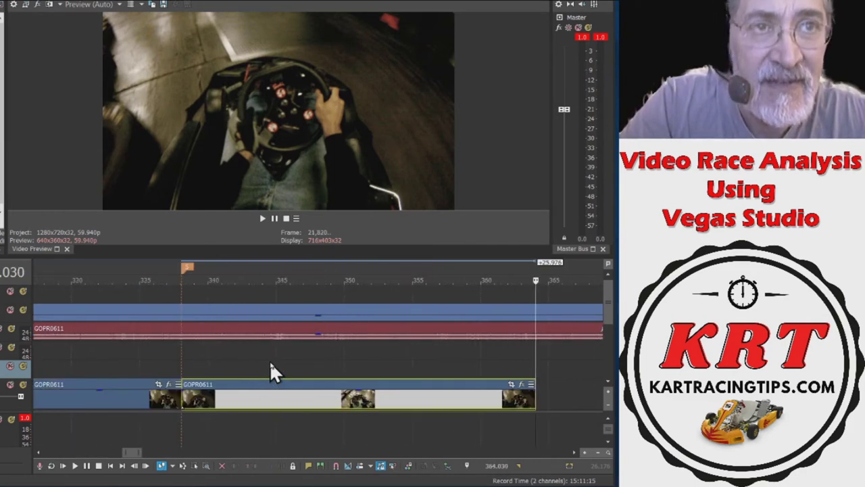
Find the line-crossing frame just before the end of the lap pasted at marker 5 and place a marker there, at 363.713 s
scroll(270, 361, down, 3)
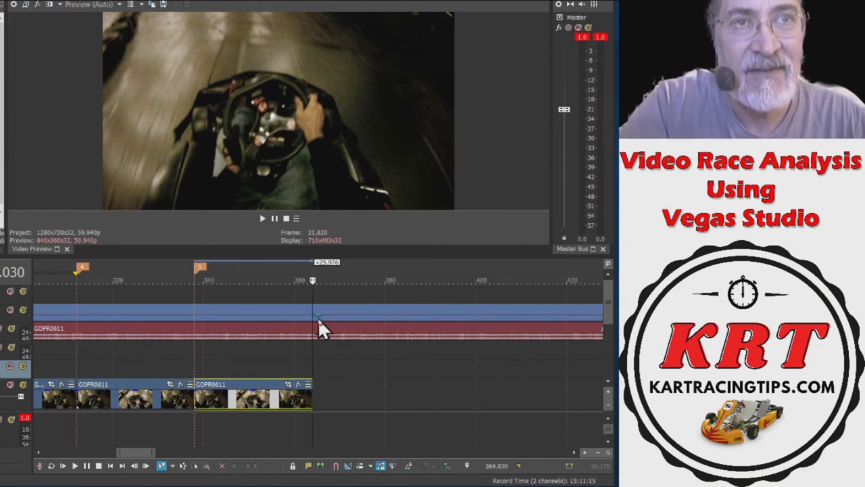
scroll(321, 290, down, 5)
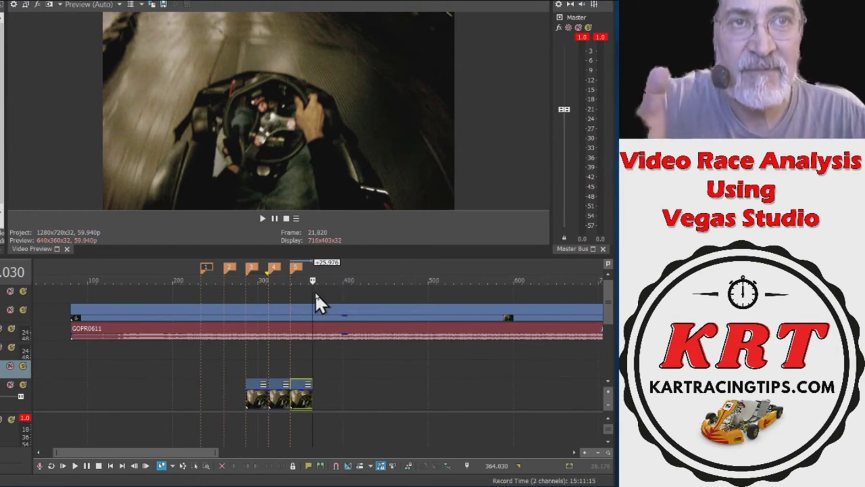
scroll(315, 292, down, 1)
scroll(315, 292, up, 1)
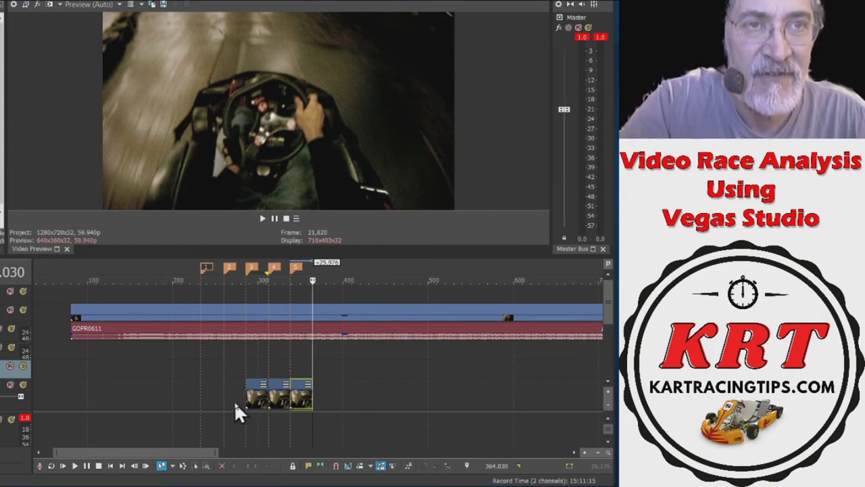
scroll(311, 295, up, 5)
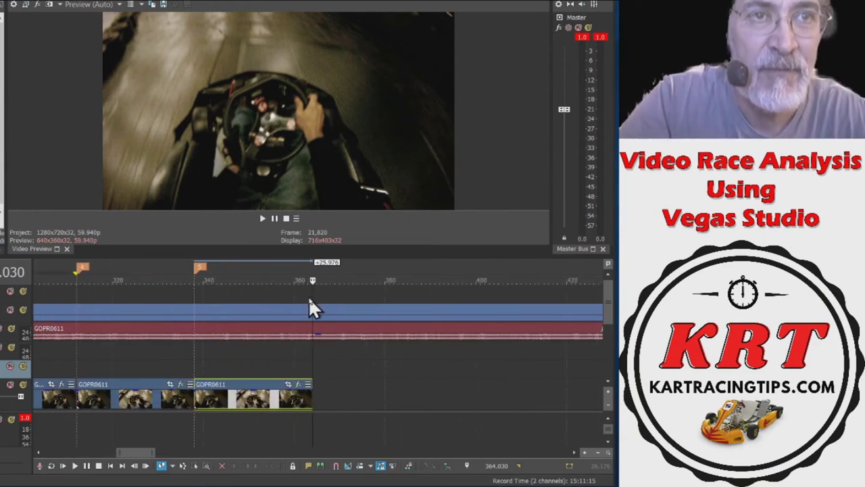
key(Left)
key(Left)
key(Left)
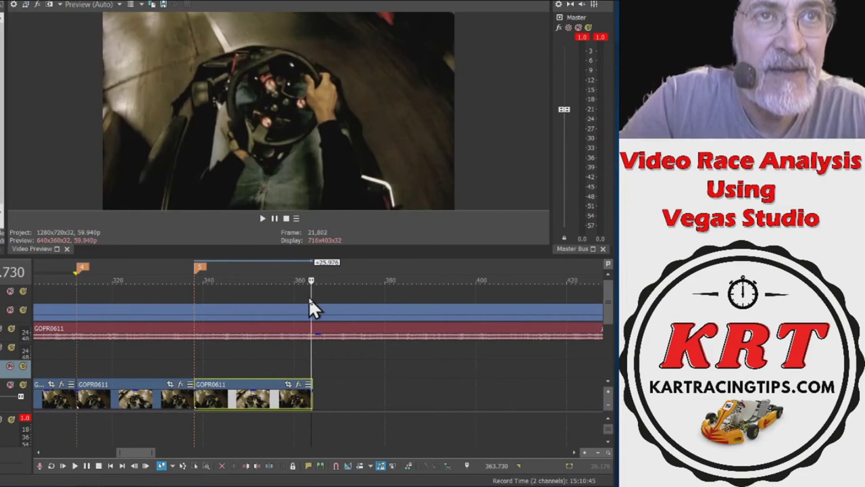
scroll(310, 302, up, 3)
scroll(309, 296, up, 2)
key(Left)
key(Left)
key(Right)
key(m)
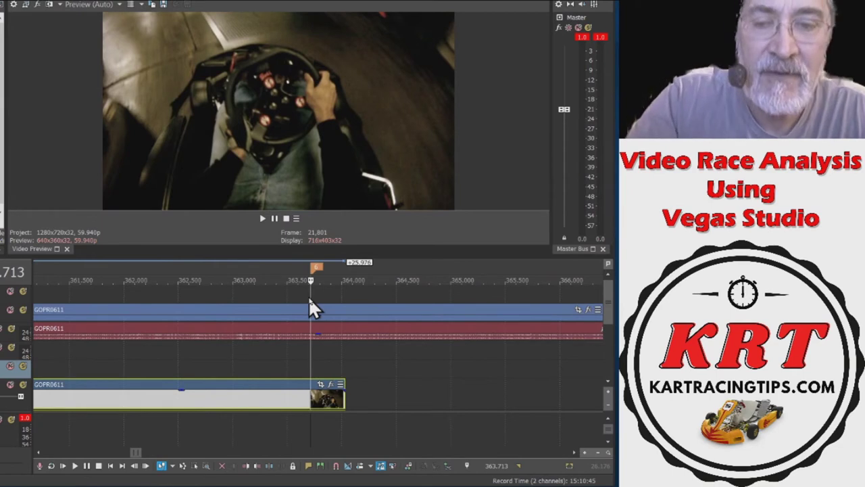
Paste the lap's video at marker 6, 363.713 s, and mark the line crossing near its end at 389.456 s
key(ctrl+v)
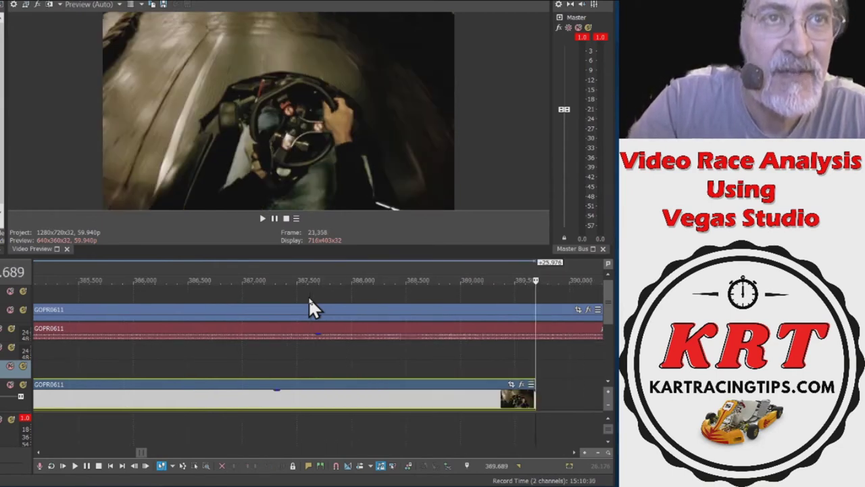
key(Left)
key(Left)
key(Left)
key(Left)
key(Left)
key(Left)
key(Left)
key(Left)
key(Left)
key(Left)
key(Left)
key(Left)
key(Left)
key(Left)
key(Left)
key(Left)
key(Left)
key(Left)
key(Left)
key(Left)
key(Left)
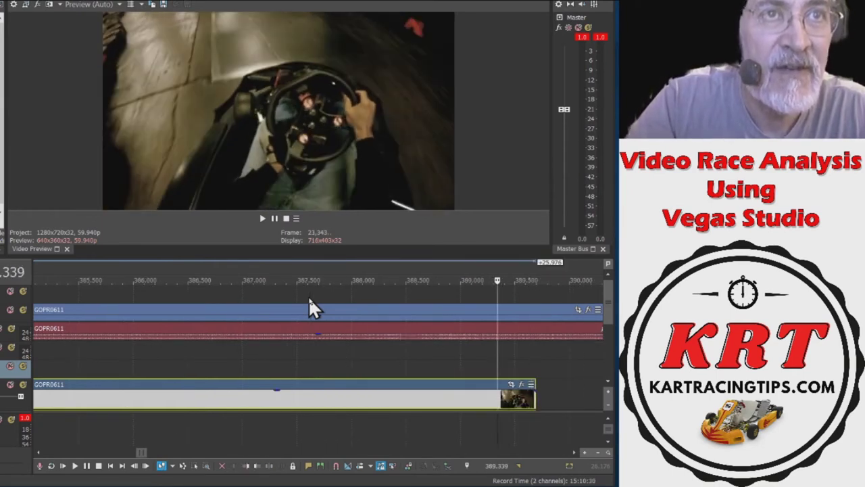
key(Right)
key(Right)
key(Right)
key(Right)
key(Right)
key(Right)
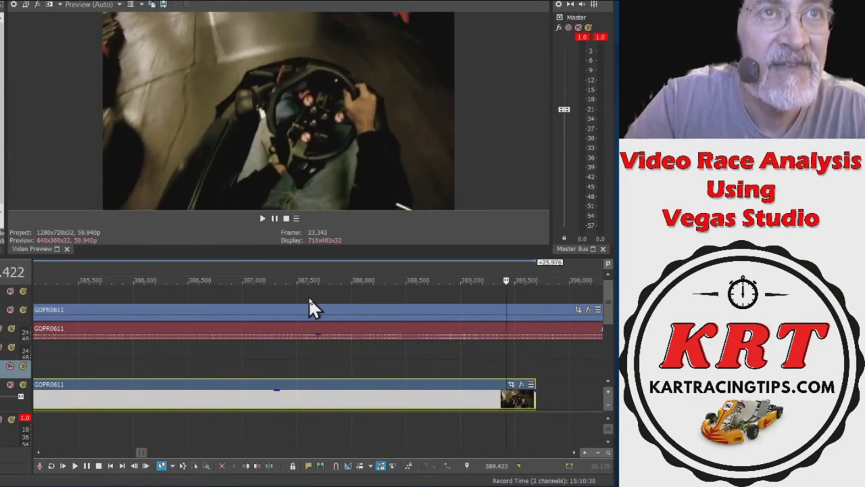
key(m)
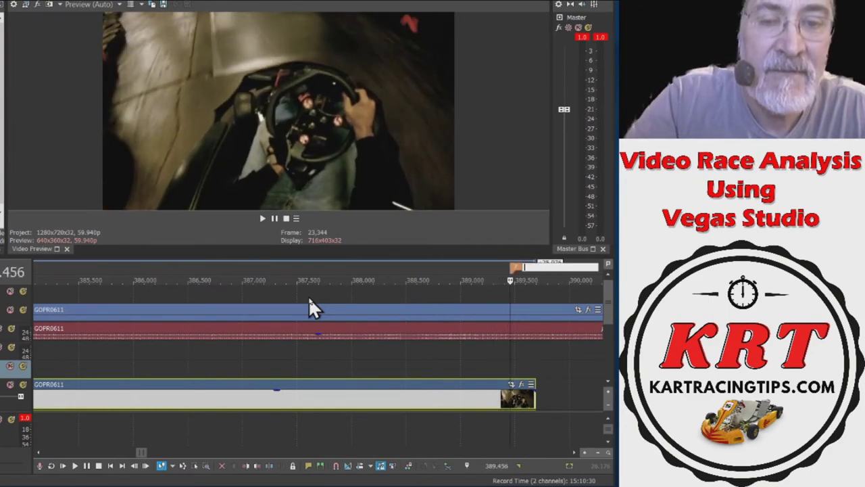
Paste the lap's video at marker 7, 389.456 s, and mark the line crossing near its end at 415.248 s
key(ctrl+v)
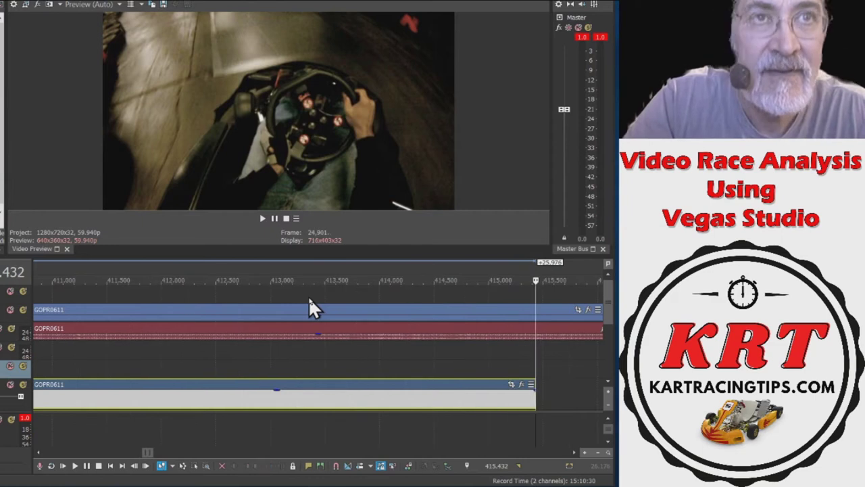
key(Left)
key(Left)
key(Left)
key(Left)
key(Left)
key(Left)
key(Left)
key(Left)
key(Left)
key(Left)
key(Left)
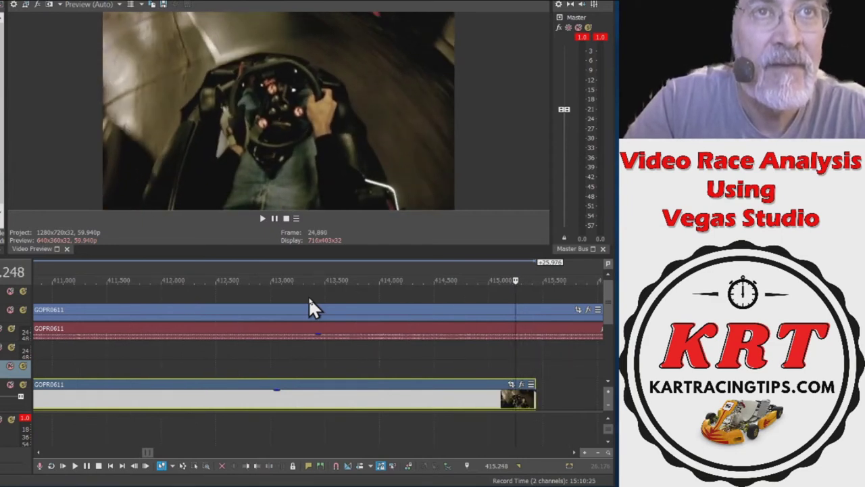
key(m)
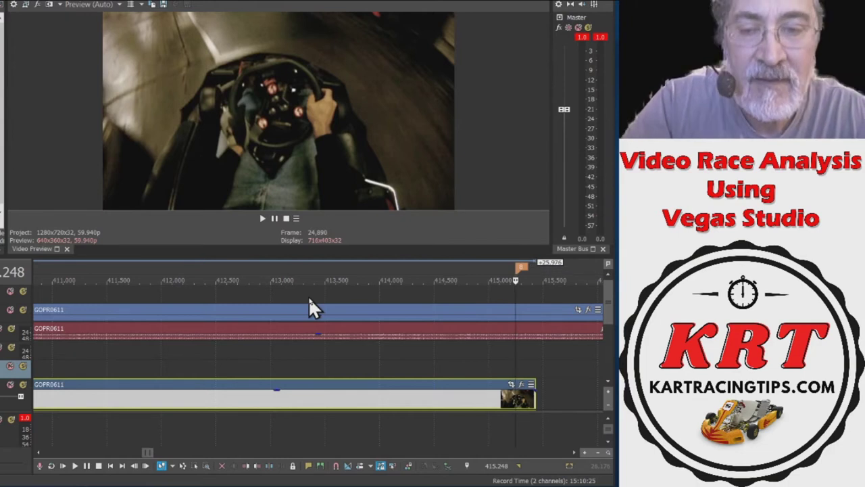
Paste the lap's video at marker 8, 415.248 s, and find the line-crossing frame near its end at 440.874 s
key(ctrl+v)
key(Left)
key(Left)
key(Left)
key(Left)
key(Left)
key(Left)
key(Left)
key(Left)
key(Left)
key(Left)
key(Left)
key(Left)
key(Left)
key(Left)
key(Left)
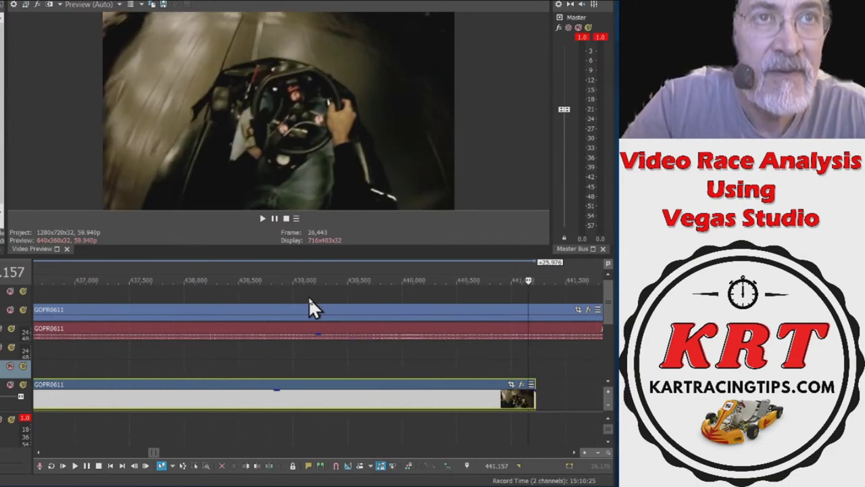
key(Left)
key(Left)
key(Left)
key(Left)
key(Left)
key(Left)
key(Left)
key(Left)
key(Left)
key(Left)
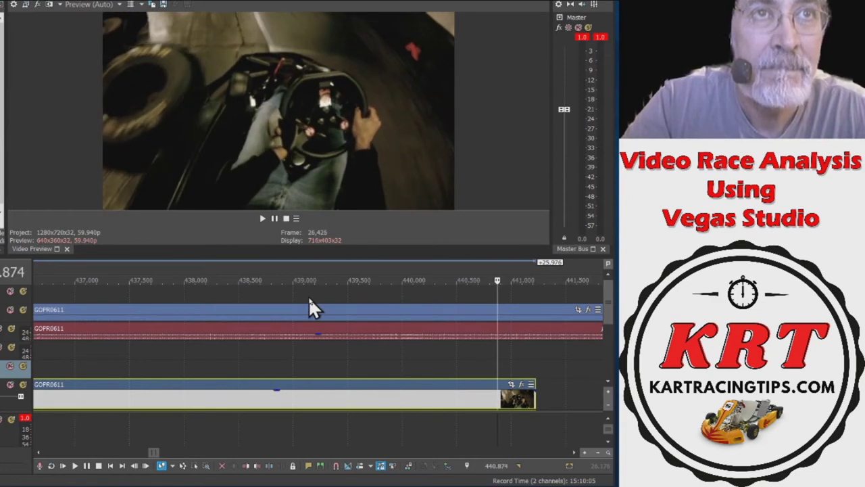
Paste the lap's video at marker 9, 440.874 s, and mark the line crossing near its end at 466.399 s
key(ctrl+v)
key(Left)
key(Left)
key(Left)
key(Left)
key(Left)
key(Left)
key(Left)
key(Left)
key(Left)
key(Left)
key(Left)
key(Left)
key(Left)
key(Left)
key(Left)
key(Left)
key(Left)
key(Left)
key(Left)
key(Left)
key(Up)
key(Right)
key(Right)
key(Down)
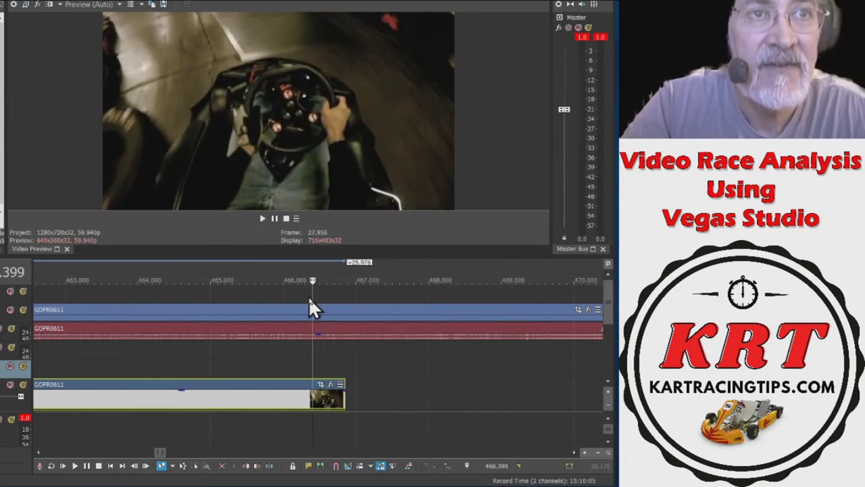
key(m)
Paste the lap's video at marker 10, 466.399 s, and continue through the remaining laps to 798.214 s
key(ctrl+v)
key(Left)
key(Left)
key(Left)
key(End)
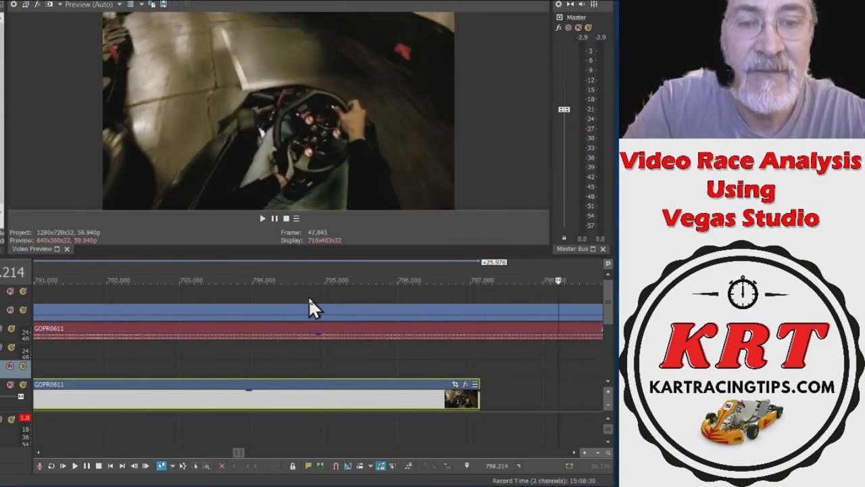
Select all the pasted lap clips on the lowest video track and delete them, keeping the markers
scroll(309, 296, down, 3)
scroll(308, 301, down, 7)
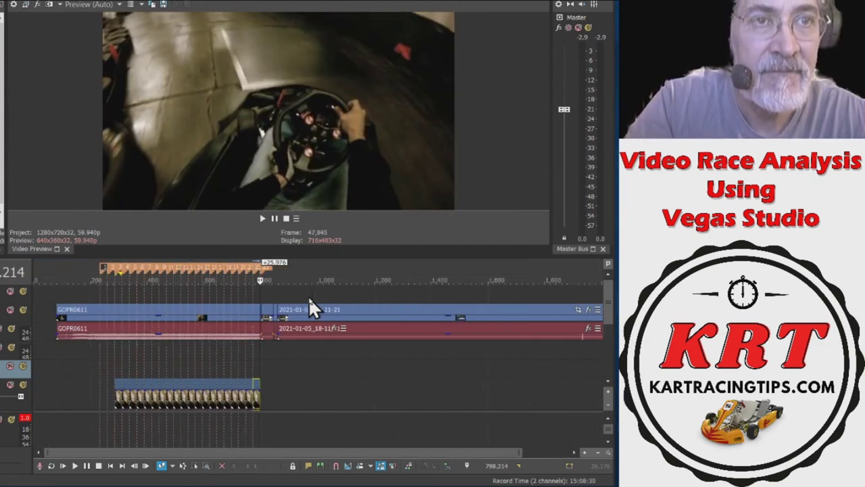
scroll(308, 296, down, 2)
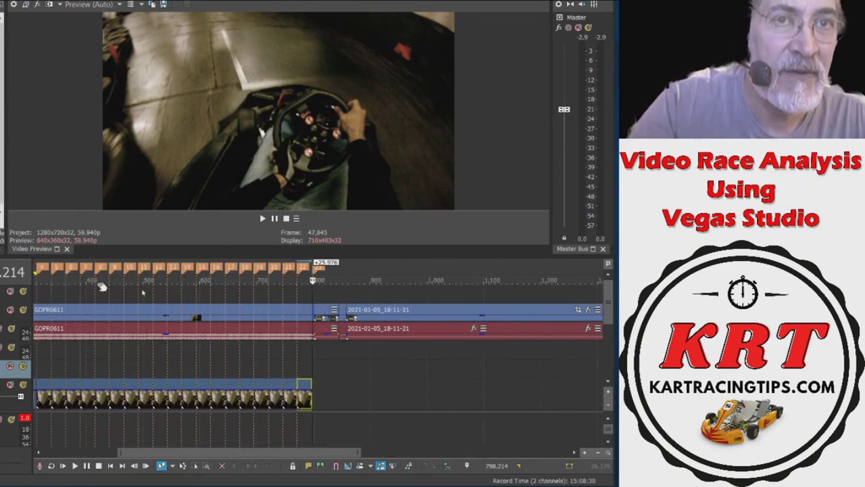
scroll(308, 305, down, 2)
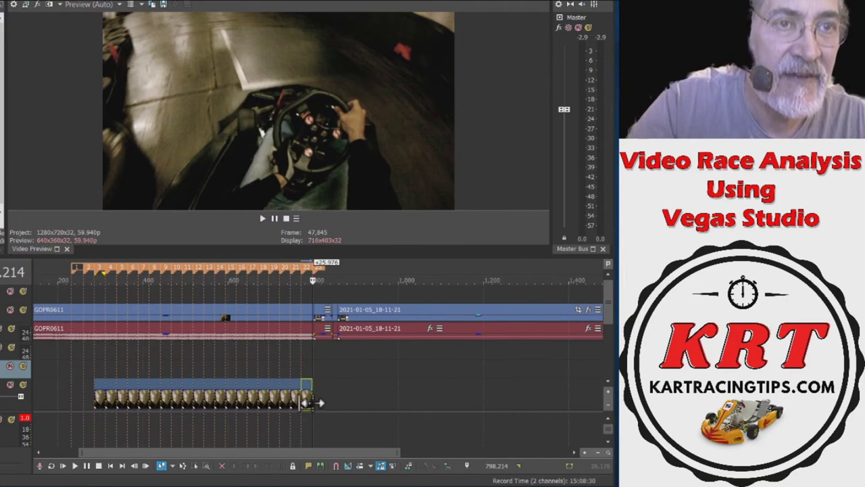
click(98, 400)
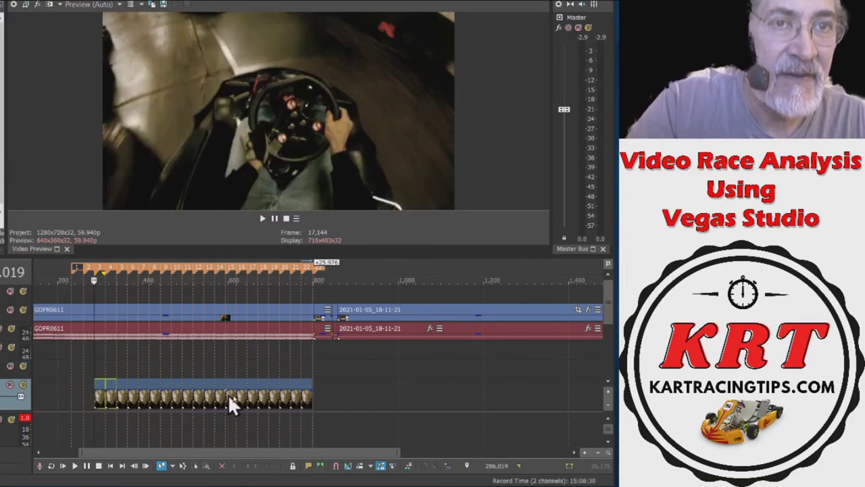
shift+click(306, 399)
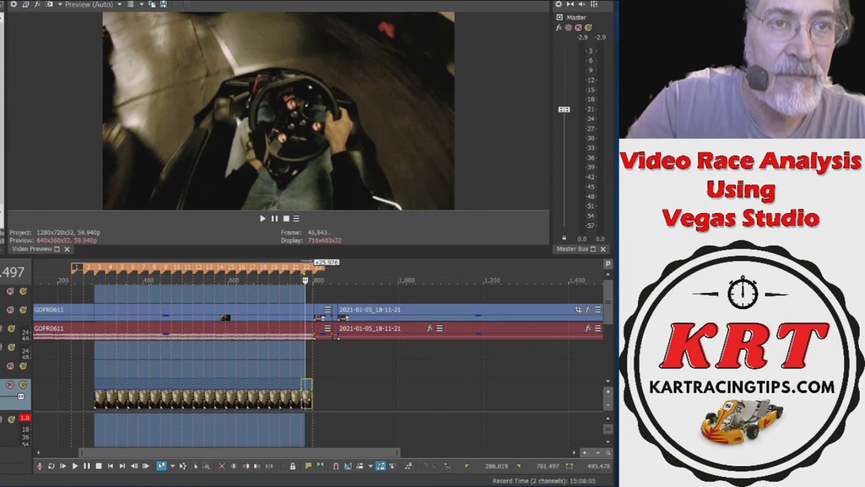
click(103, 400)
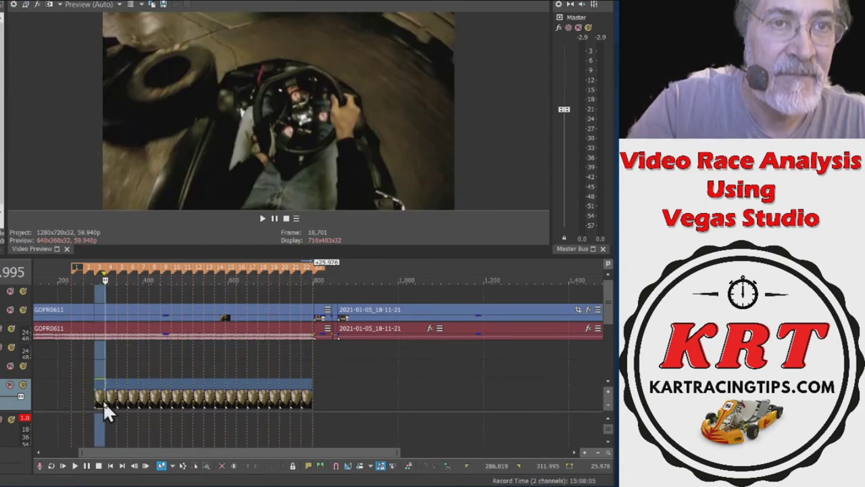
click(306, 399)
drag(304, 398, 273, 397)
ctrl+click(272, 397)
ctrl+click(261, 396)
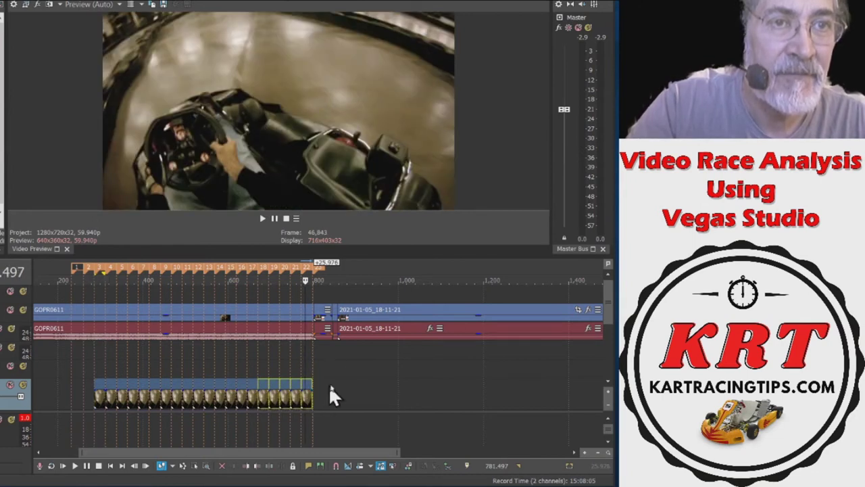
drag(324, 374, 142, 397)
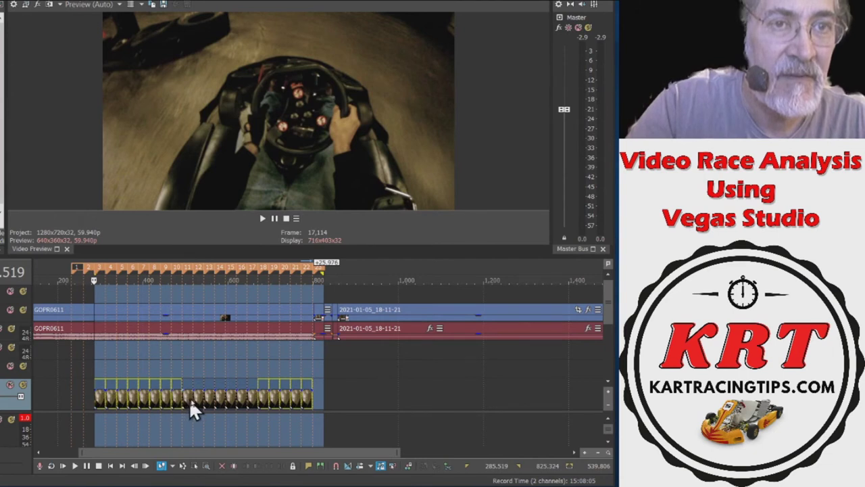
drag(219, 395, 251, 395)
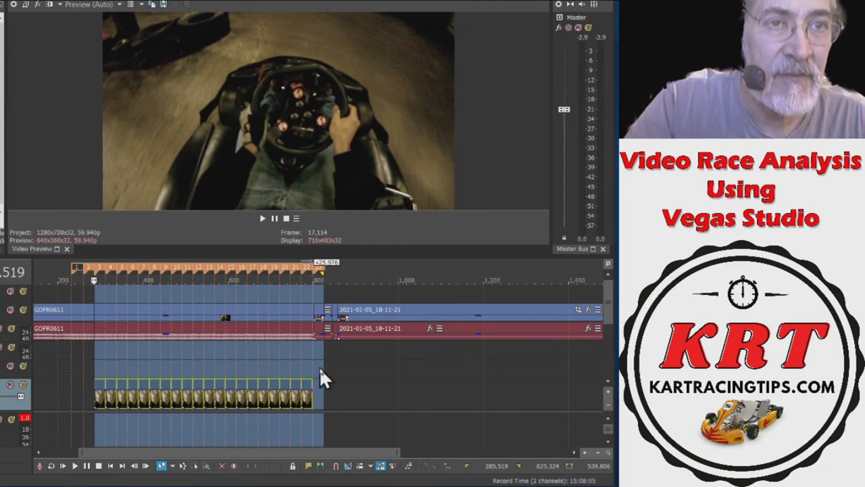
drag(320, 368, 320, 369)
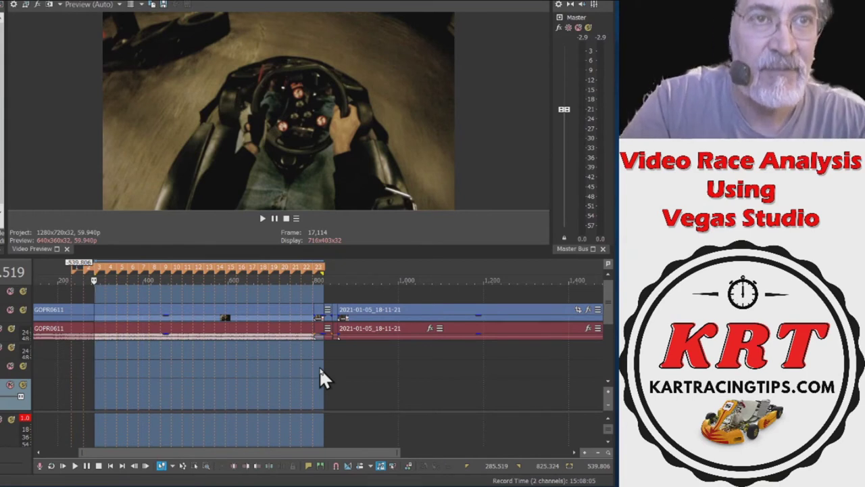
Select the time range from marker 1 to marker 2 to read the first lap's time
click(164, 359)
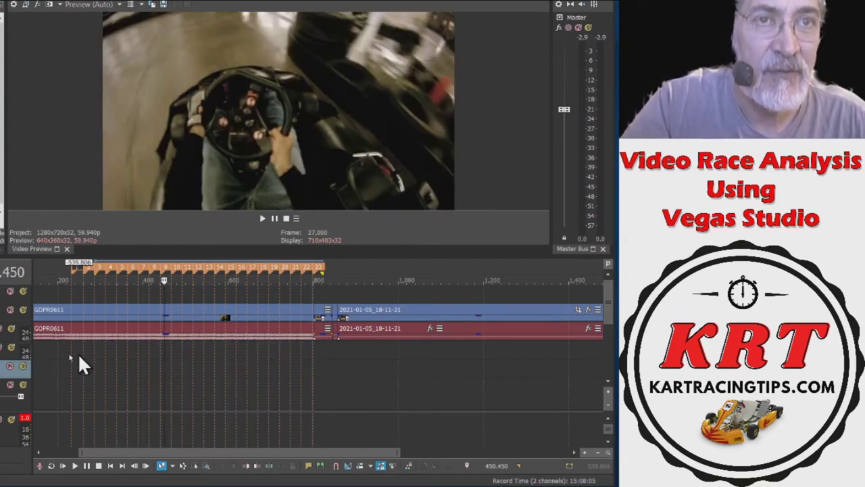
click(85, 359)
scroll(95, 330, up, 4)
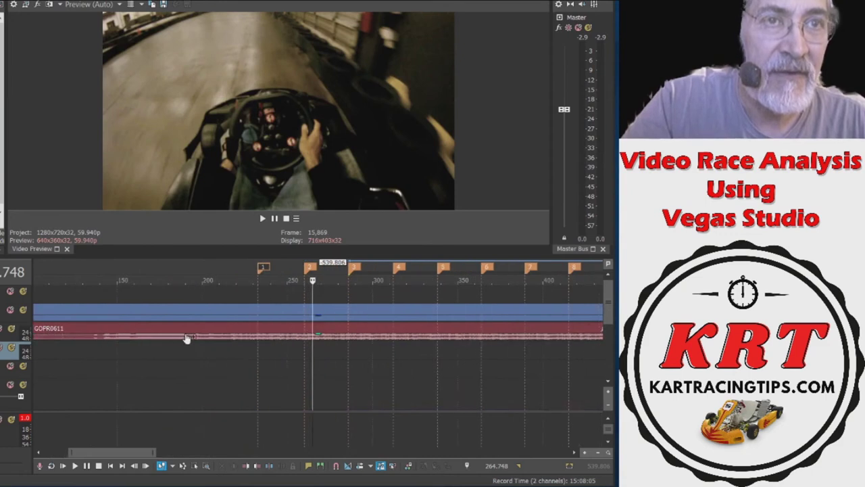
scroll(186, 339, down, 3)
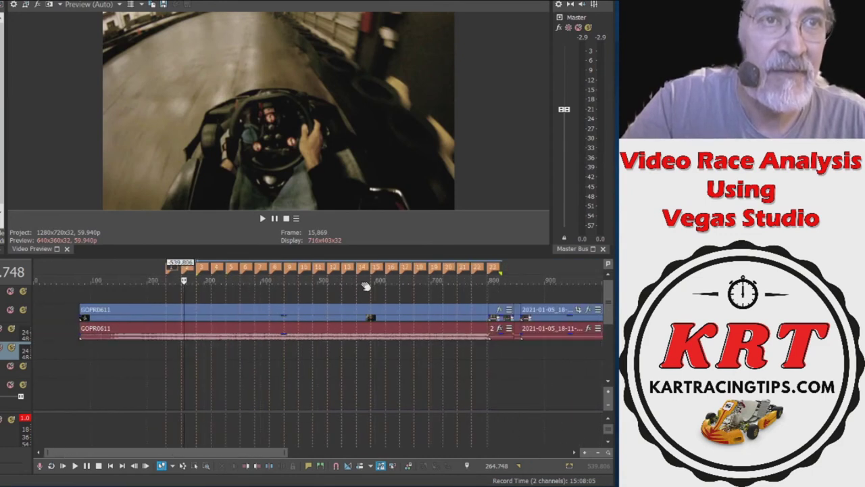
click(165, 299)
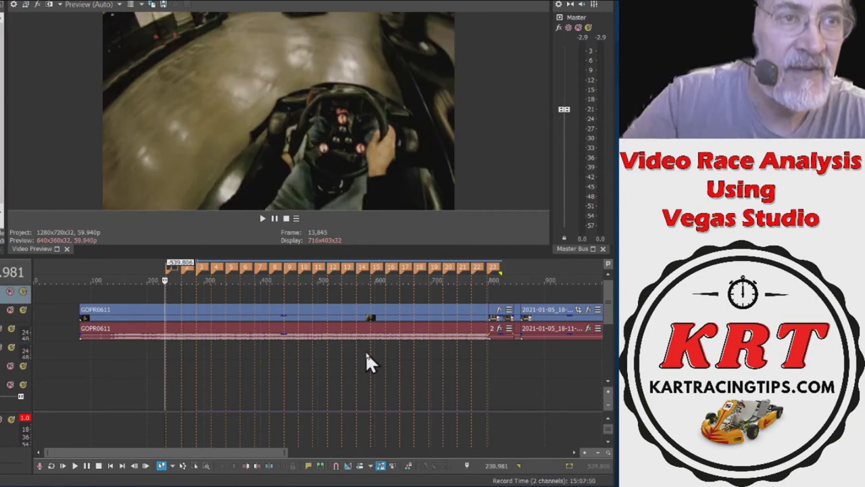
key(Right)
key(Right)
key(ctrl+shift+Right)
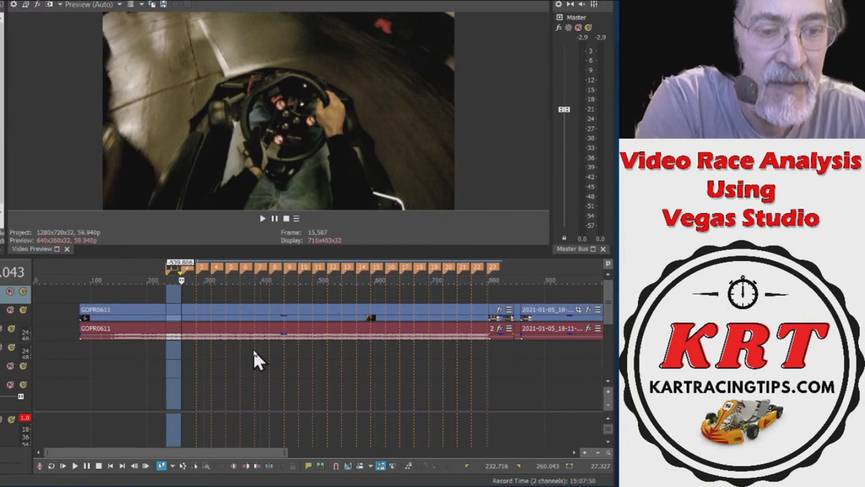
Select the ranges between markers 2 and 3 and between markers 3 and 4 in turn to read their lap times
key(ctrl+Right)
key(ctrl+Left)
key(ctrl+shift+Right)
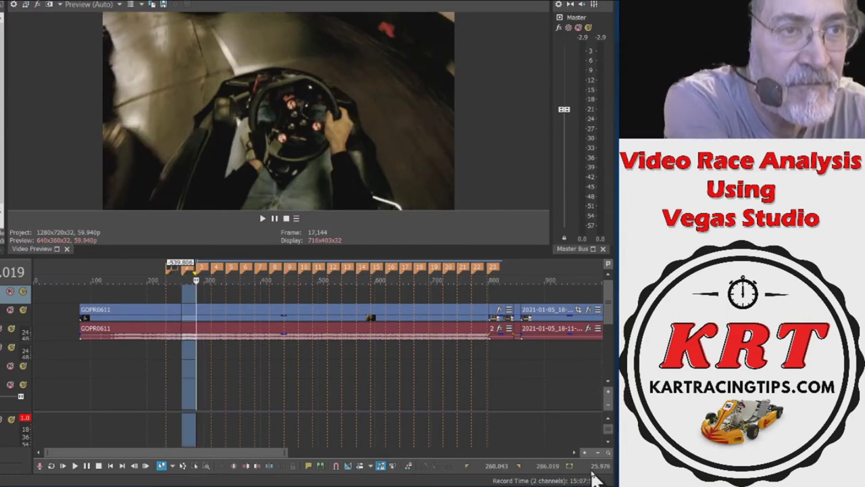
key(ctrl+Left)
key(ctrl+Right)
key(shift+ctrl+Right)
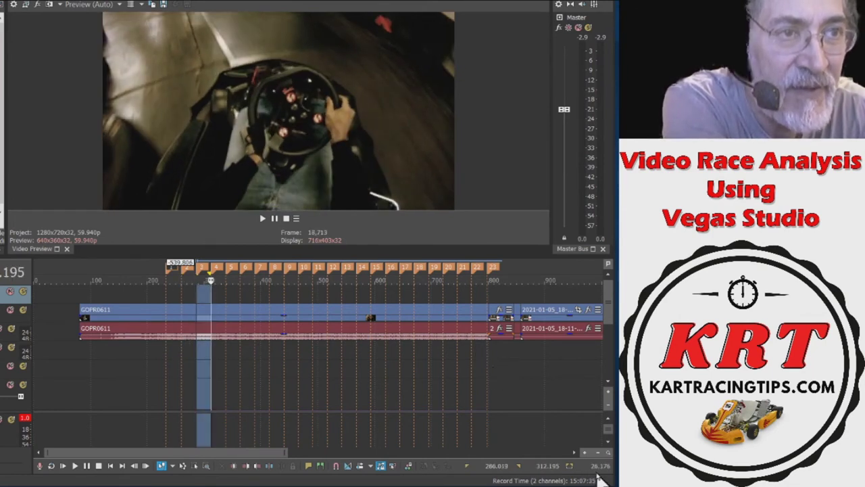
Select each lap's range in turn from marker 4 through marker 9 to compare the lap times
key(shift+ctrl+Right)
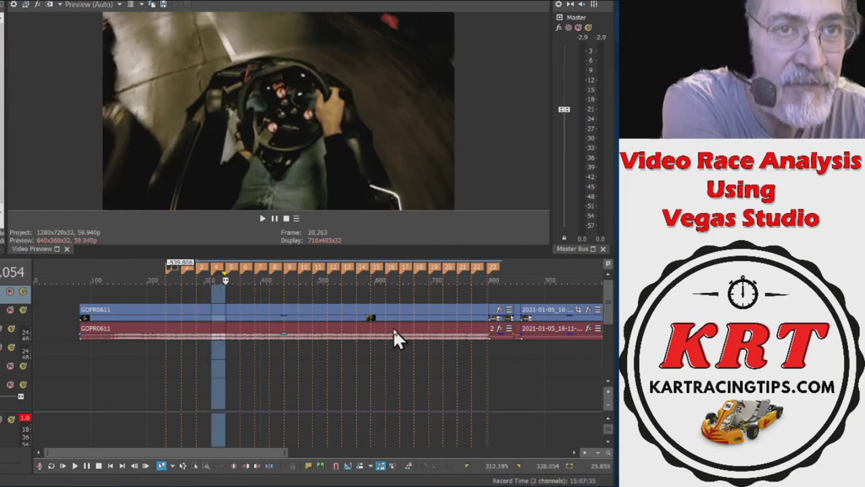
key(shift+ctrl+Right)
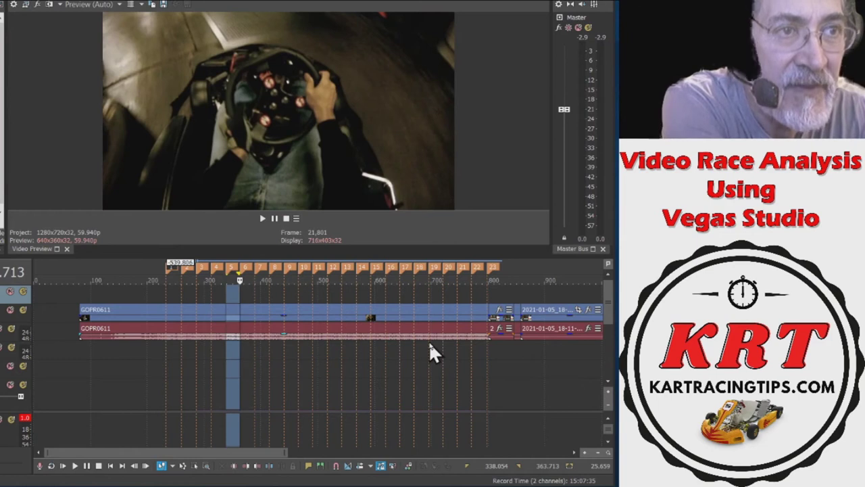
key(shift+ctrl+Right)
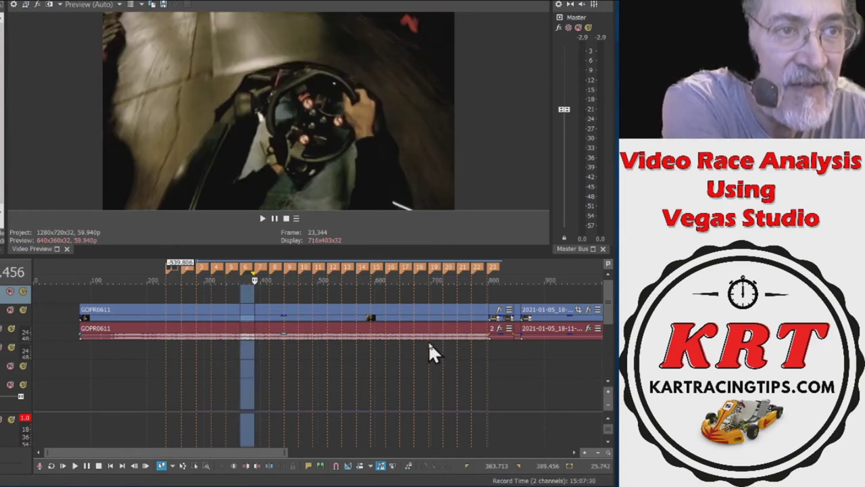
key(shift+ctrl+Right)
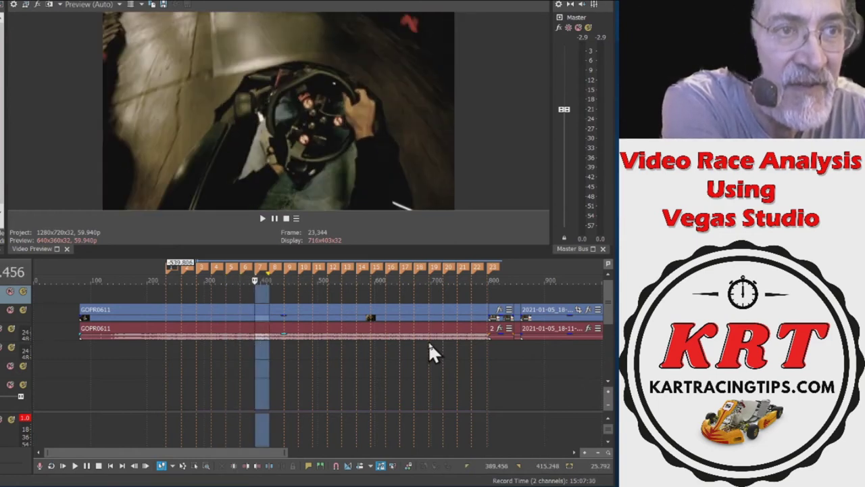
key(shift+ctrl+Right)
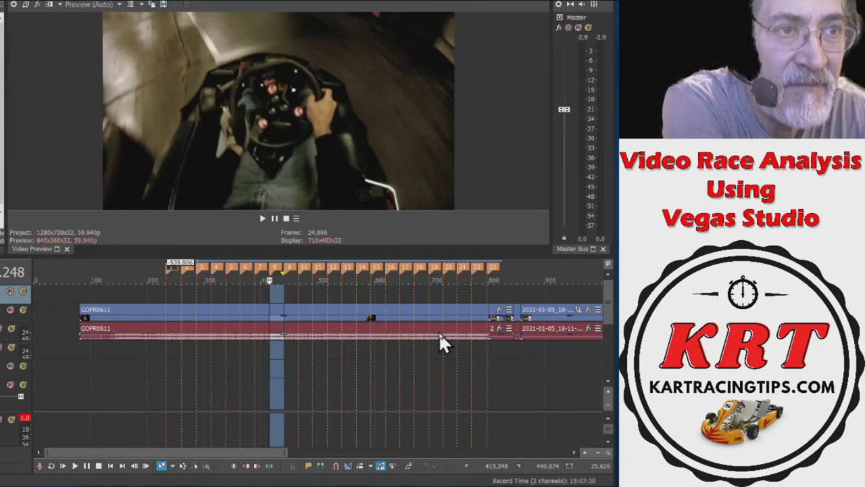
Check the lap times between markers 9 and 10 and between markers 10 and 11 by selecting each range
key(ctrl+Right)
key(ctrl+Right)
key(ctrl+shift+Left)
key(ctrl+Right)
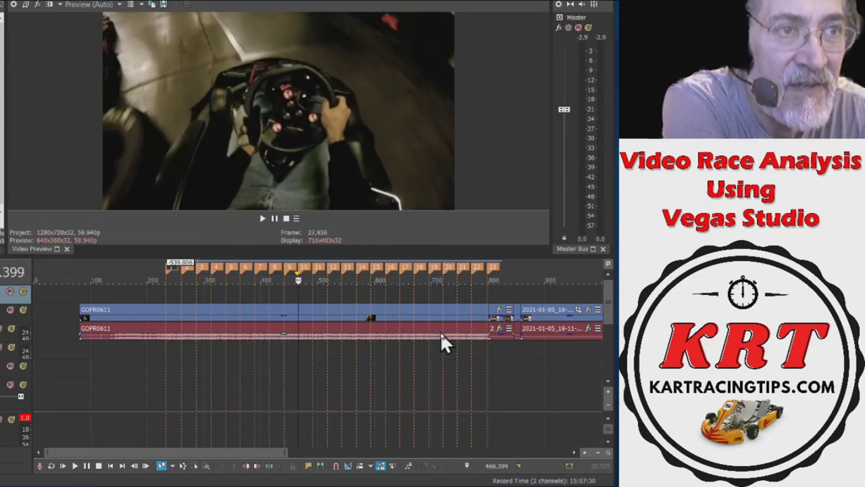
key(ctrl+Right)
key(ctrl+shift+Left)
Check the lap times between markers 11 and 12 and between markers 12 and 13 by selecting each range
key(ctrl+Right)
key(ctrl+Right)
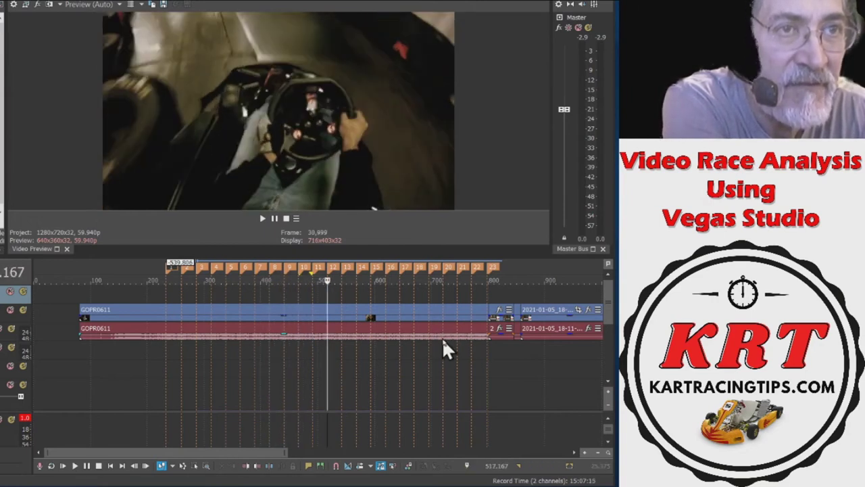
key(ctrl+shift+Left)
key(ctrl+Right)
key(ctrl+Right)
key(ctrl+shift+Left)
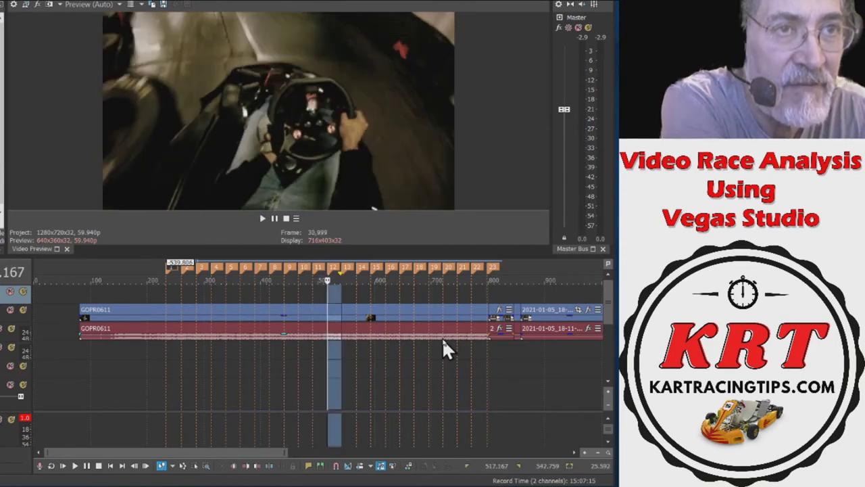
Select each lap's range in turn from marker 13 through marker 17 to compare the lap times
key(shift+ctrl+Right)
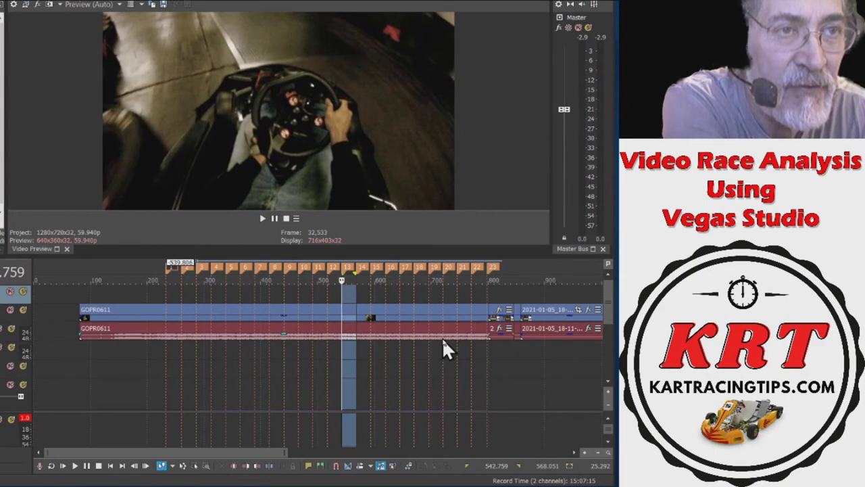
key(shift+ctrl+Right)
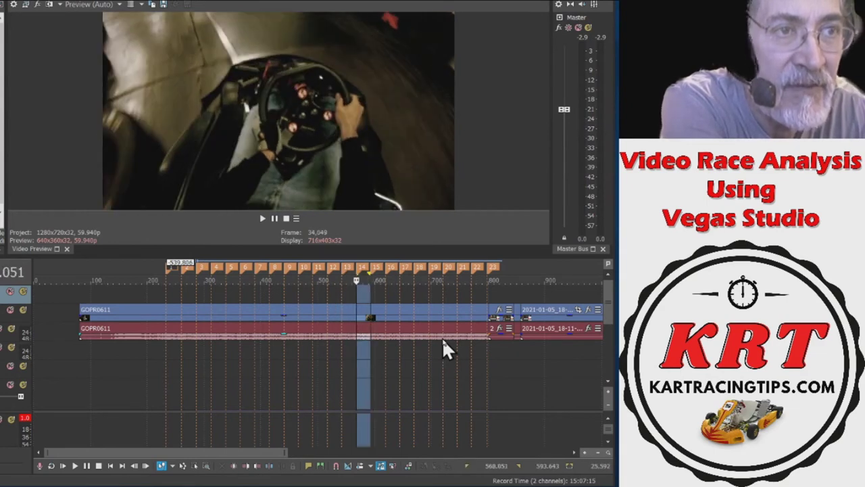
key(shift+ctrl+Right)
key(ctrl+Right)
key(ctrl+Right)
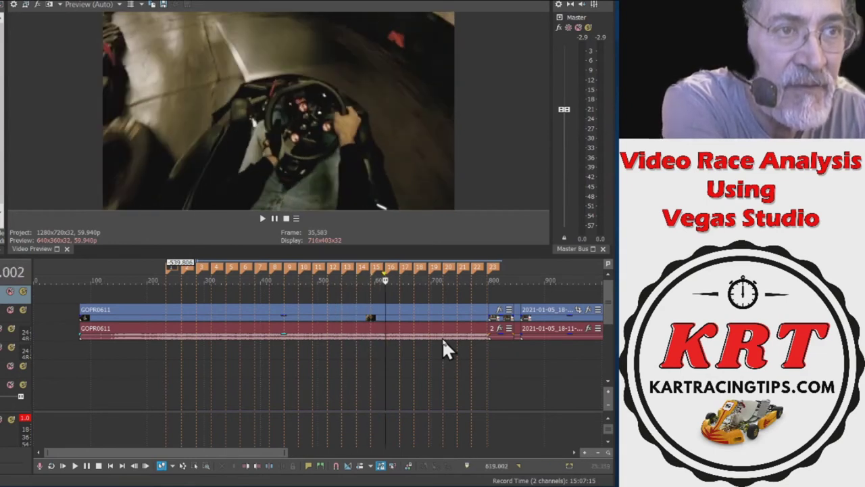
key(ctrl+shift+Left)
Select each lap's range in turn from marker 17 through marker 20 to compare the lap times
key(ctrl+Right)
key(ctrl+Right)
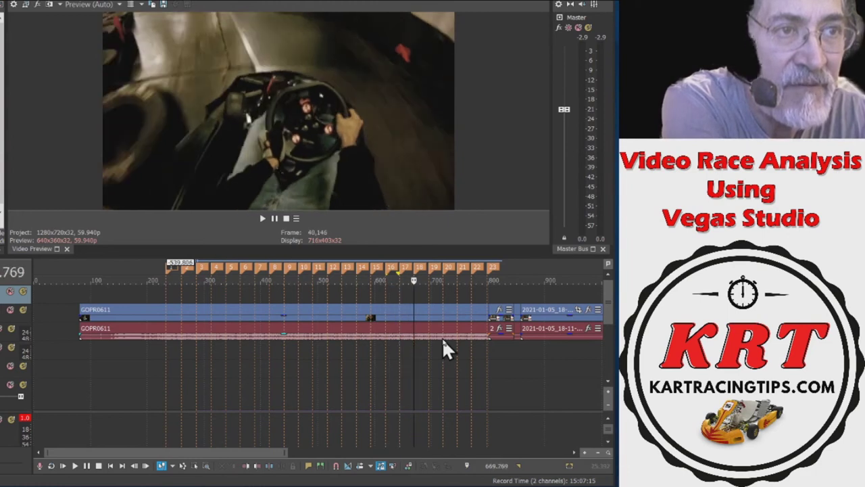
key(ctrl+shift+Left)
key(ctrl+Right)
key(ctrl+Right)
key(ctrl+shift+Left)
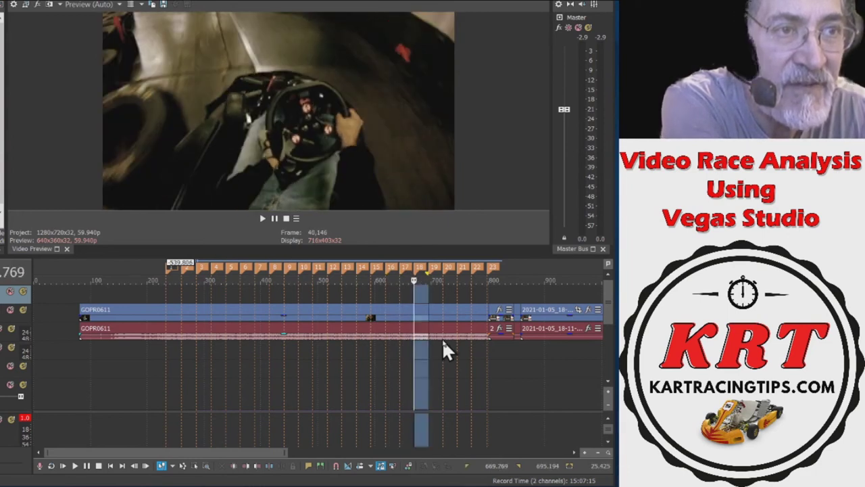
key(ctrl+Right)
key(ctrl+Right)
key(shift+ctrl+Left)
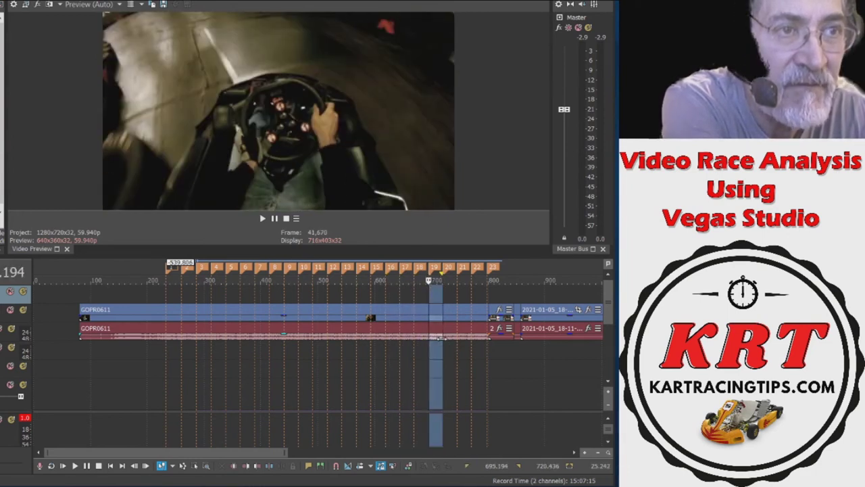
Select each lap's range in turn from marker 20 through marker 23 to compare the lap times
key(ctrl+Right)
key(ctrl+Right)
key(shift+ctrl+Left)
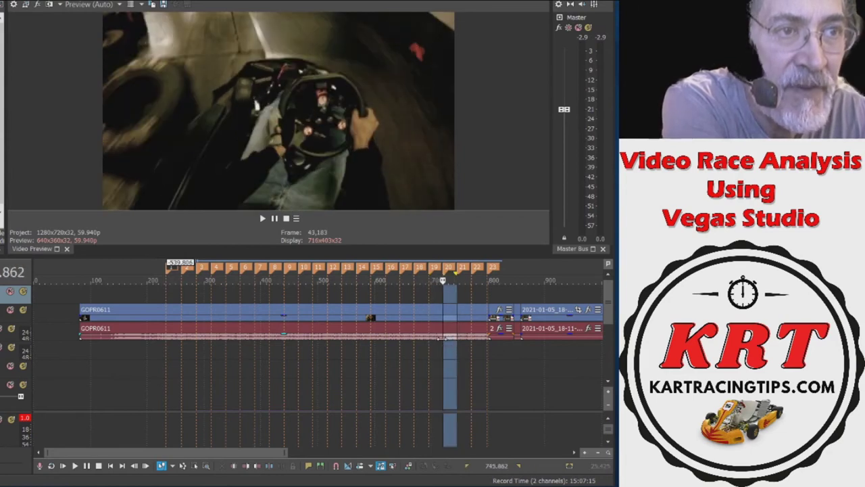
key(ctrl+Right)
key(ctrl+Right)
key(shift+ctrl+Left)
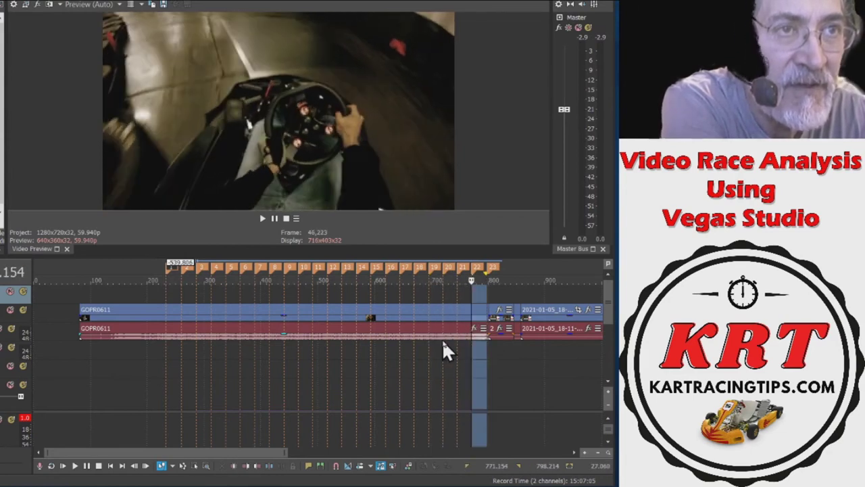
Recheck the lap times between markers 20 and 21 and between markers 19 and 20 by selecting each range
key(ctrl+Left)
key(ctrl+Left)
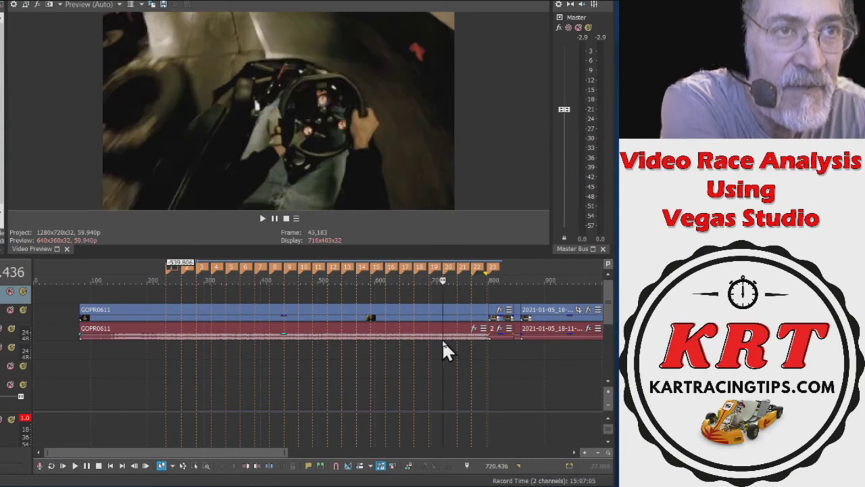
key(shift+ctrl+Right)
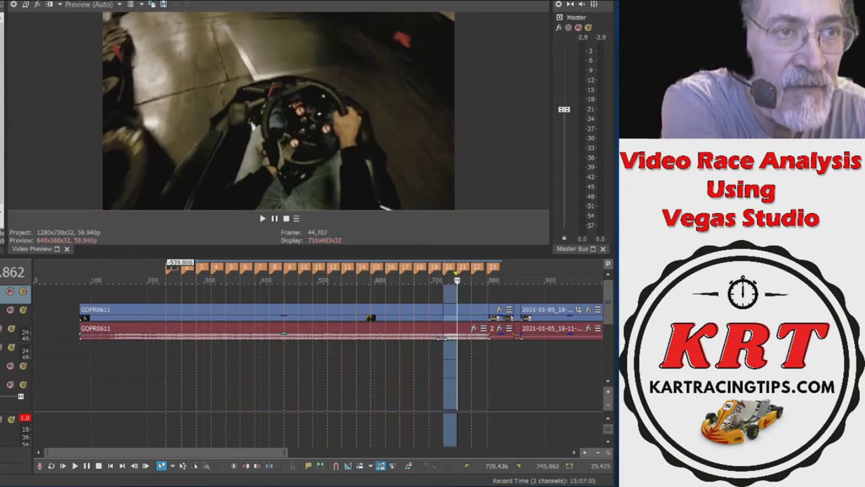
key(ctrl+Left)
key(ctrl+Left)
key(shift+ctrl+Right)
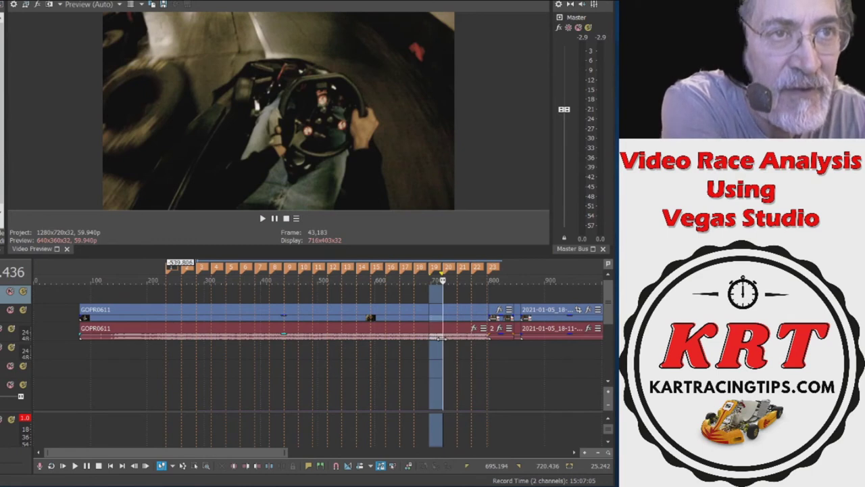
Recheck the lap times between markers 14 and 15 and between markers 13 and 14 by selecting each range
key(ctrl+Left)
key(ctrl+Left)
key(ctrl+Left)
key(ctrl+Left)
key(ctrl+Left)
key(ctrl+Left)
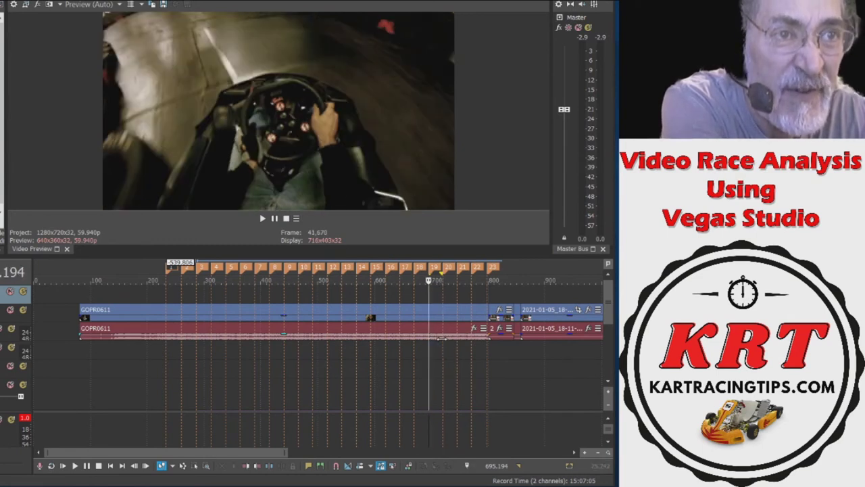
key(ctrl+shift+Right)
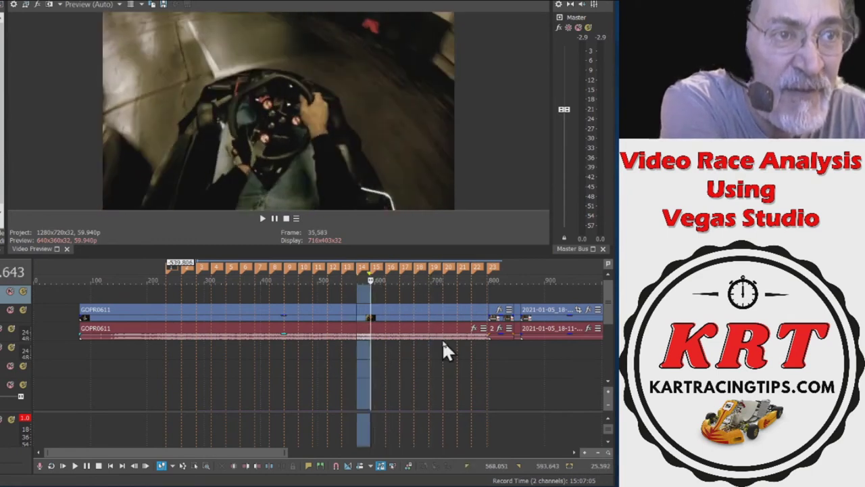
key(ctrl+Left)
key(shift+ctrl+Left)
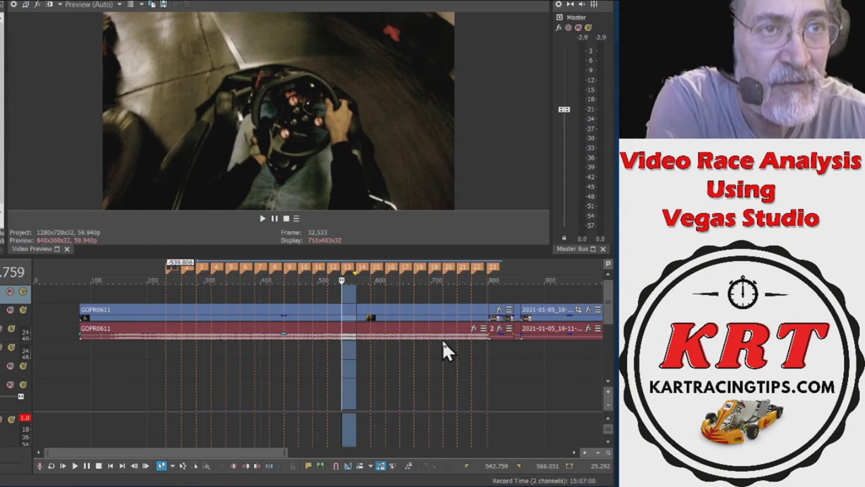
Recheck the lap times on both sides of marker 18 by selecting the neighbouring ranges
key(ctrl+Right)
key(ctrl+Right)
key(ctrl+Right)
key(ctrl+Right)
key(ctrl+Right)
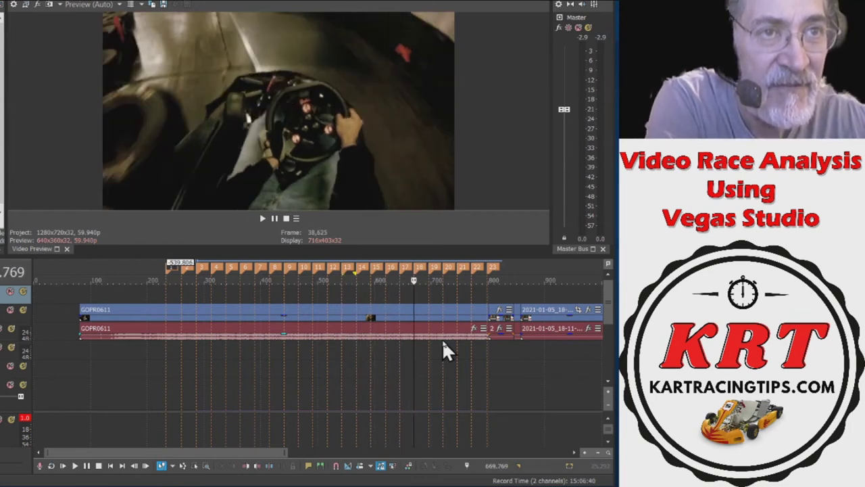
key(ctrl+shift+Right)
key(ctrl+Left)
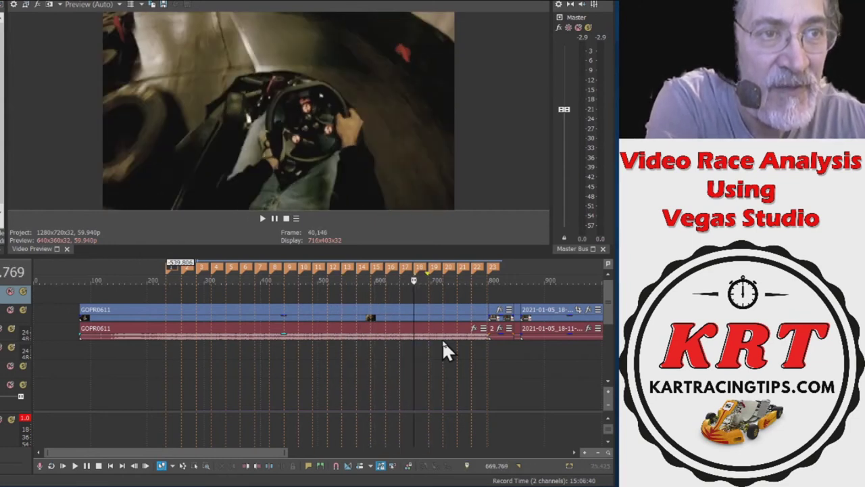
key(ctrl+shift+Left)
Select and copy the lap between markers 19 and 20 from the GOPR0611 footage
key(ctrl+Right)
key(ctrl+Right)
key(ctrl+shift+Right)
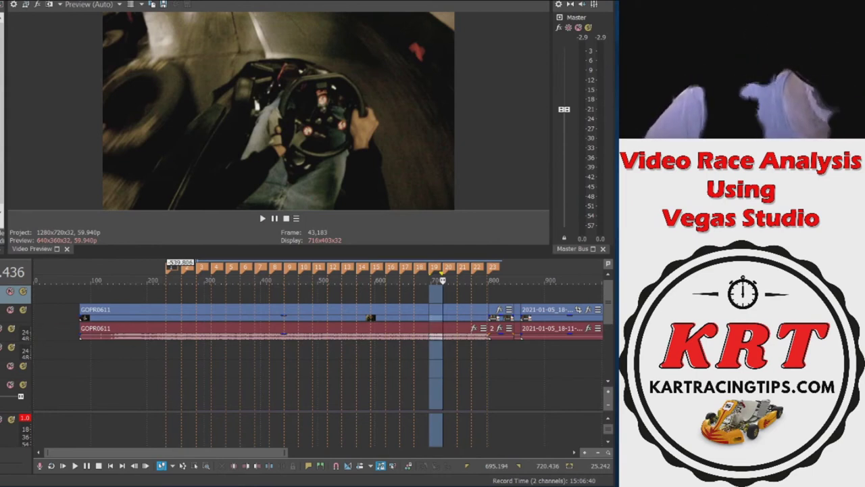
click(3, 310)
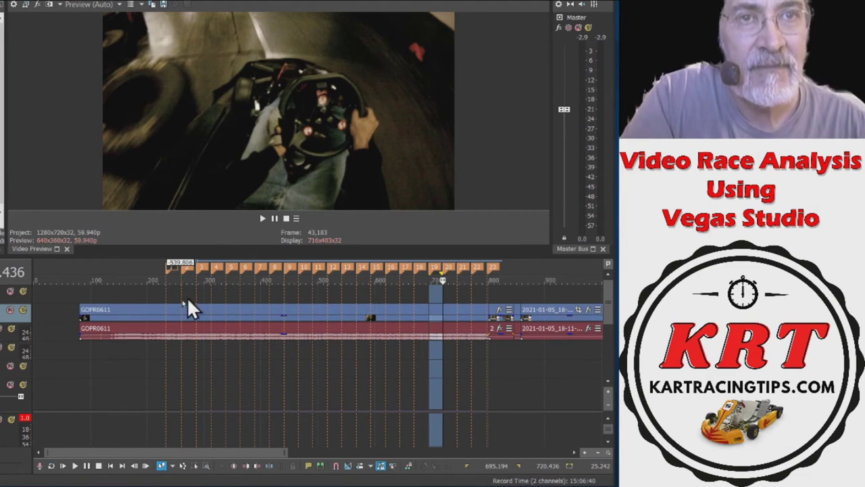
Place the cursor at marker 1 and paste the copied lap there
click(165, 297)
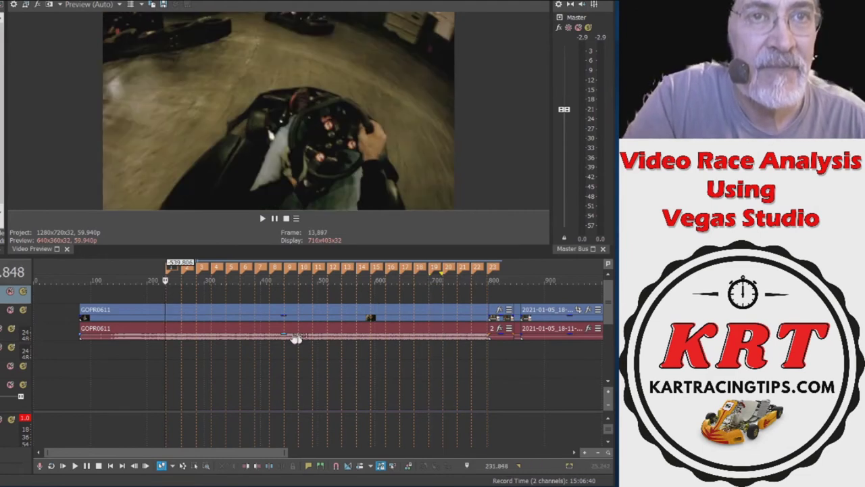
scroll(290, 336, up, 6)
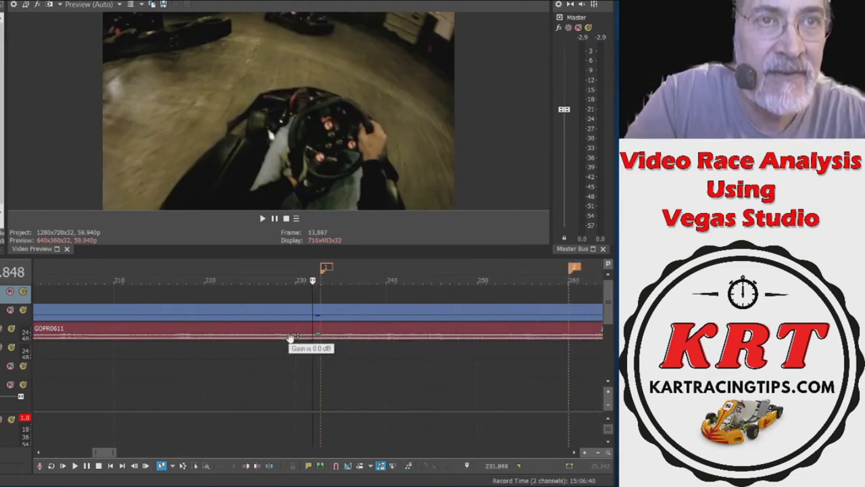
scroll(289, 337, up, 4)
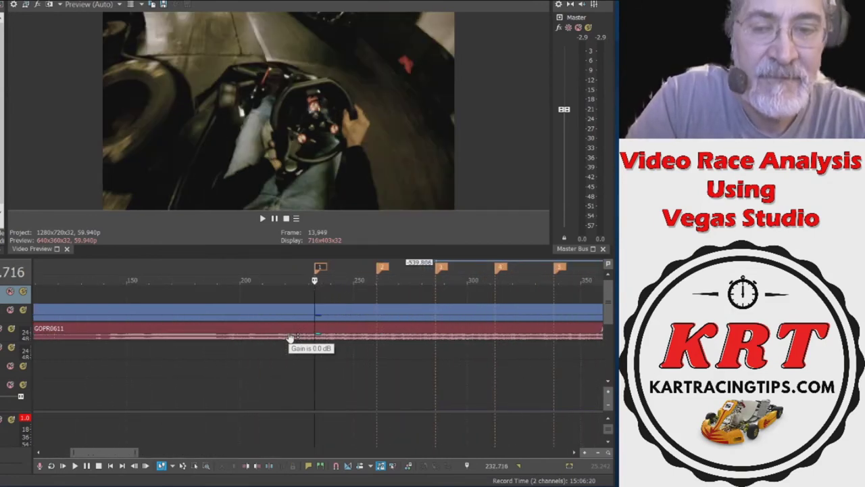
key(ctrl+v)
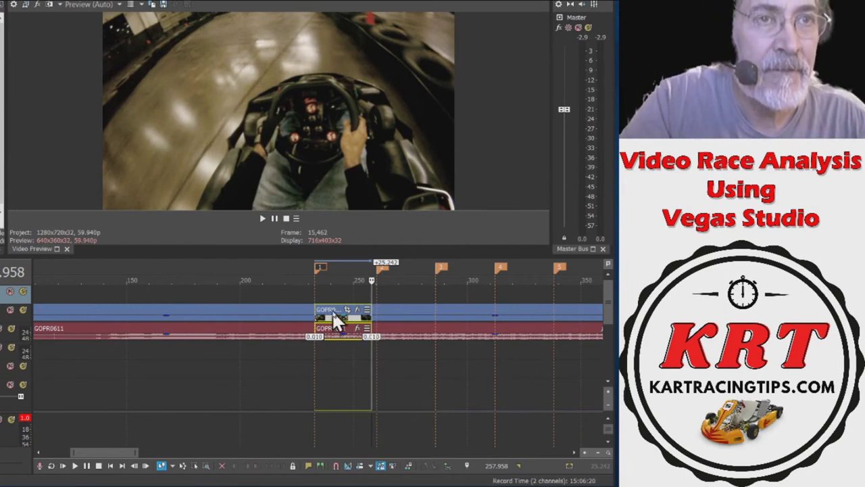
Move the pasted video clip to the empty track above the race footage and align its start exactly with marker 1
drag(331, 309, 331, 302)
scroll(328, 298, up, 5)
scroll(182, 310, down, 5)
click(257, 291)
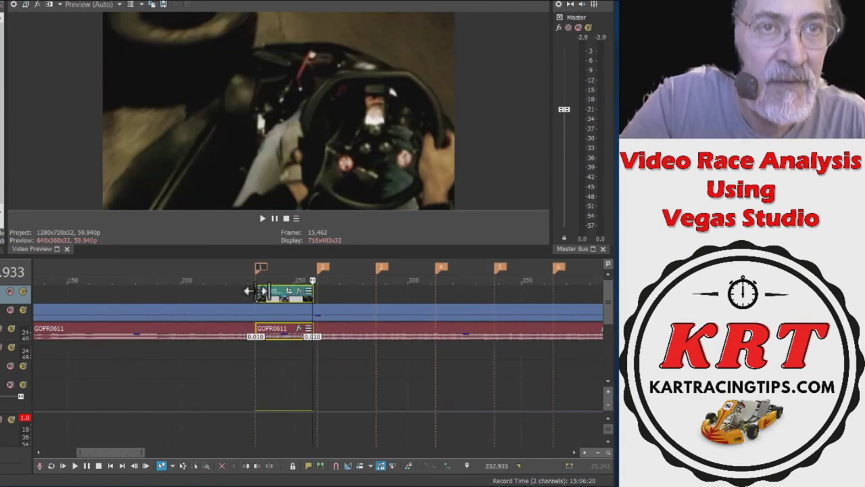
scroll(260, 307, up, 5)
drag(355, 290, 348, 289)
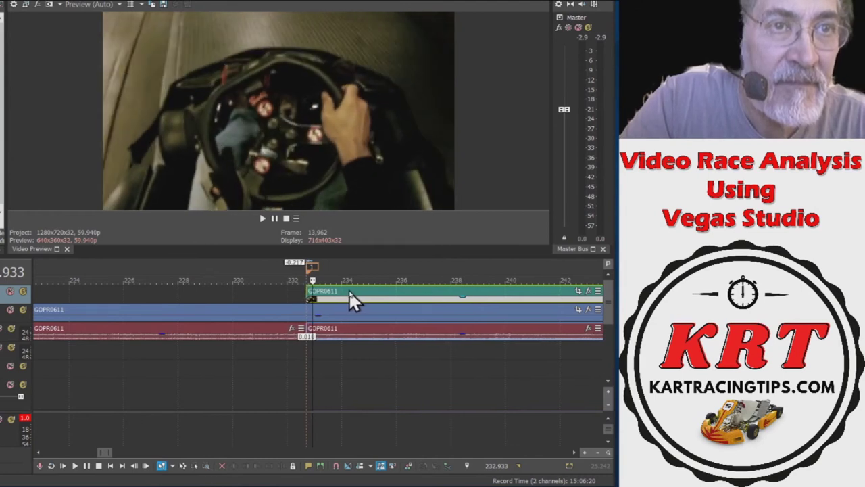
scroll(298, 300, up, 6)
scroll(189, 293, down, 3)
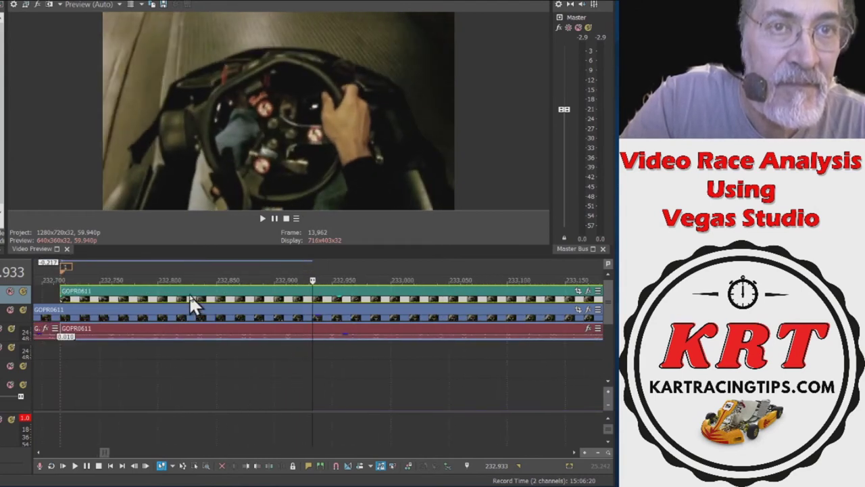
click(66, 291)
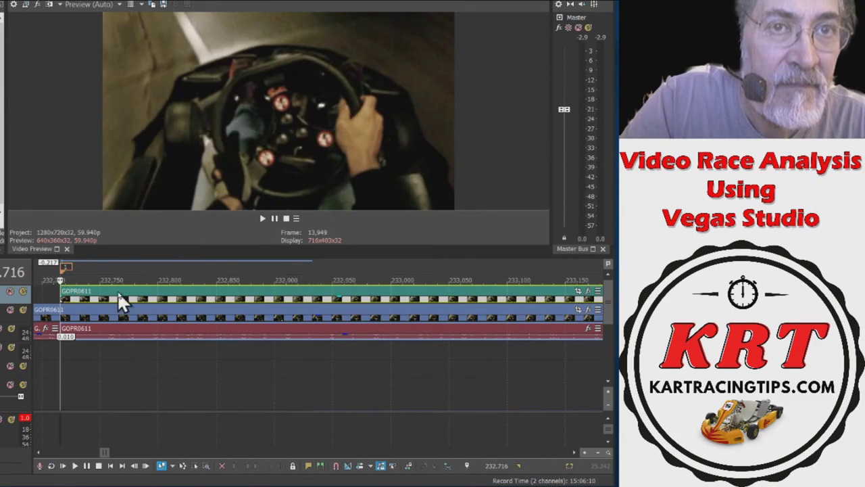
scroll(176, 307, up, 5)
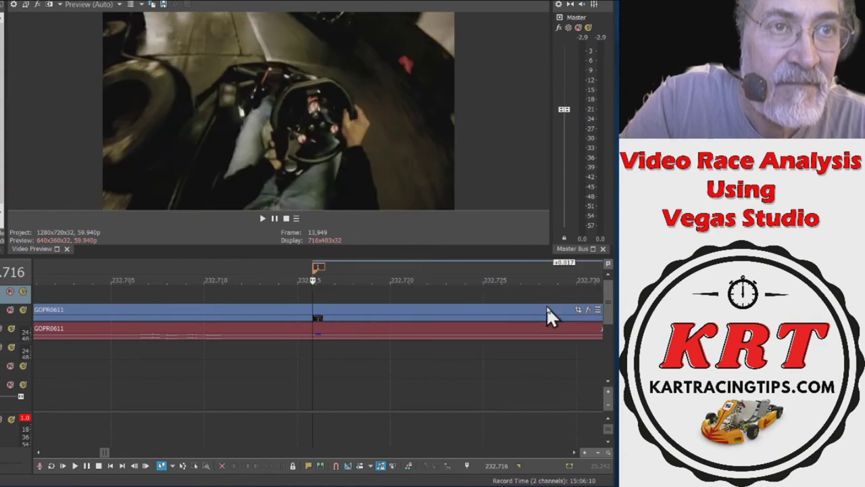
scroll(327, 308, down, 10)
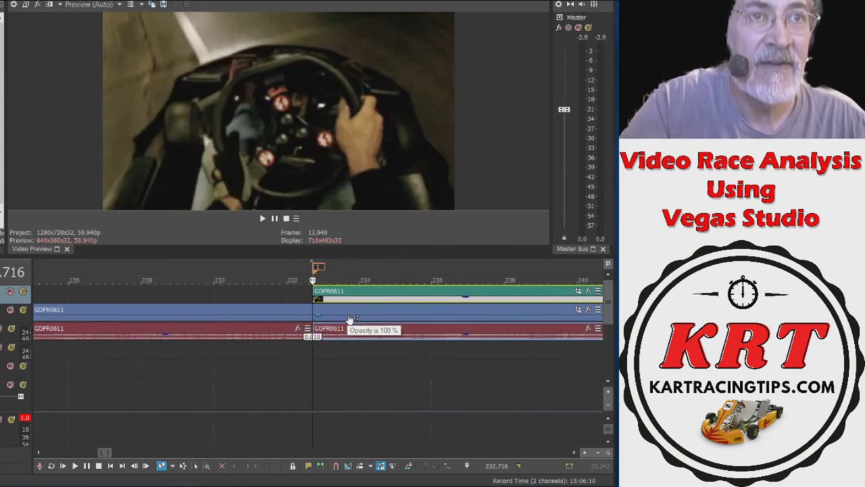
scroll(347, 317, down, 5)
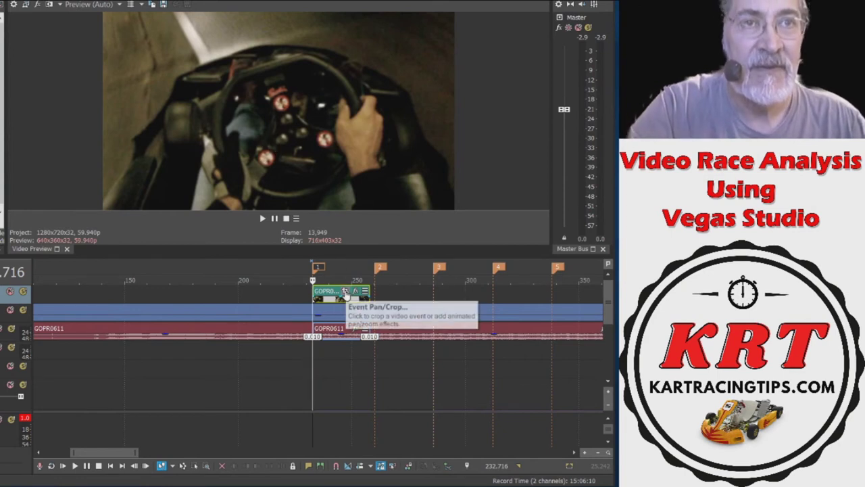
Open Event Pan/Crop for the upper clip and enlarge its crop frame to about 3,758 by 2,114 to shrink the picture
click(345, 292)
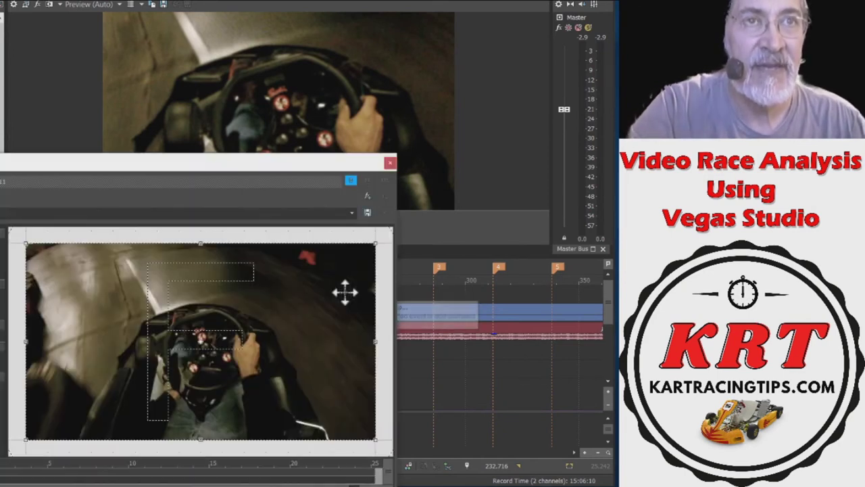
drag(200, 166, 296, 56)
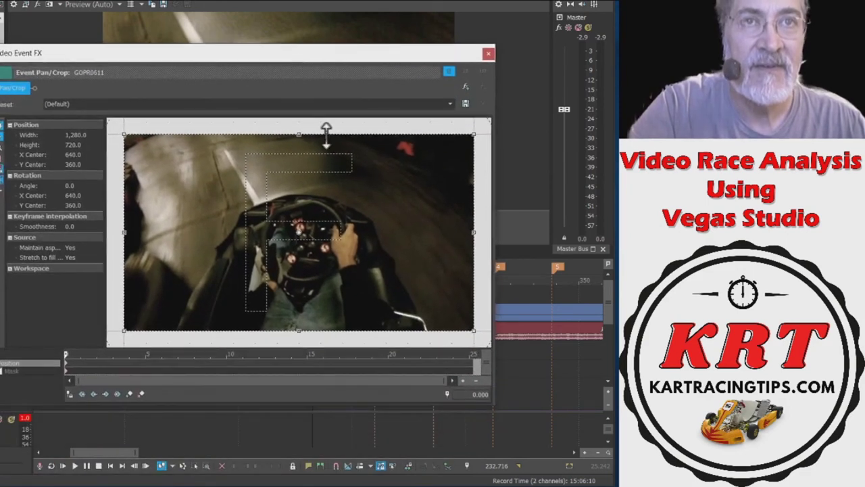
scroll(228, 211, down, 2)
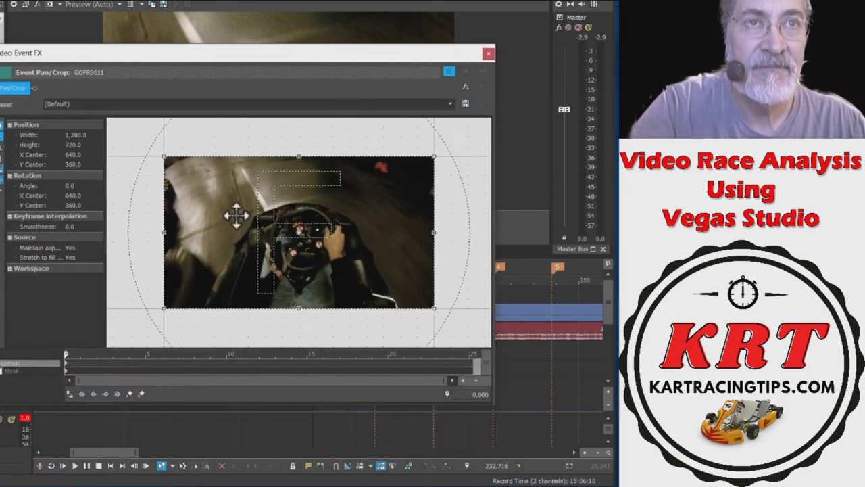
scroll(236, 214, down, 4)
scroll(241, 226, down, 3)
scroll(248, 228, up, 1)
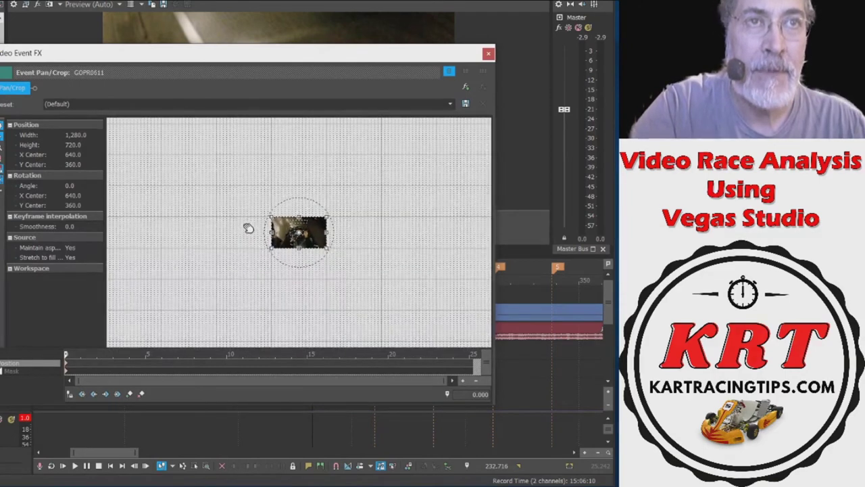
drag(264, 209, 194, 180)
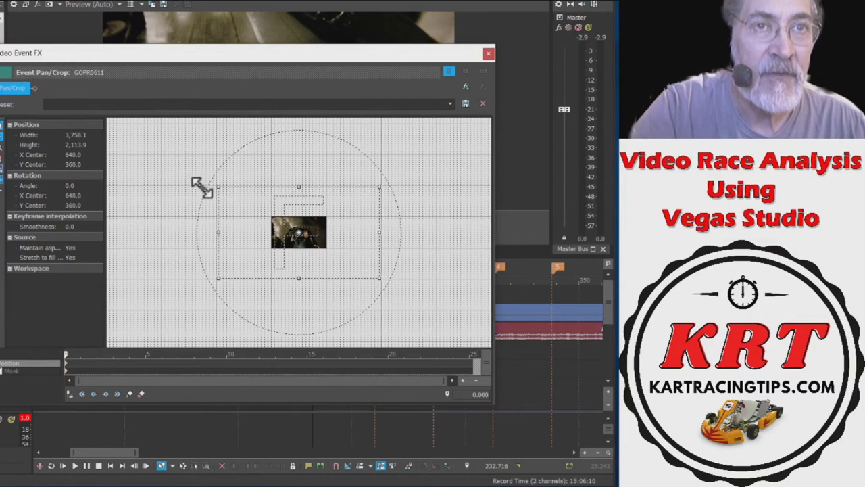
Centre the crop frame at about X -582.5, Y -325.5 to put the small picture in the lower-right corner, and play the result
drag(355, 258, 298, 233)
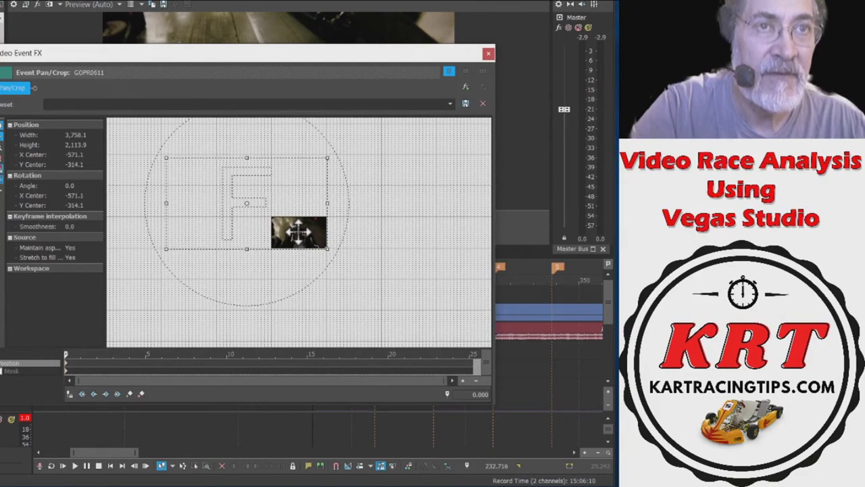
drag(298, 233, 297, 233)
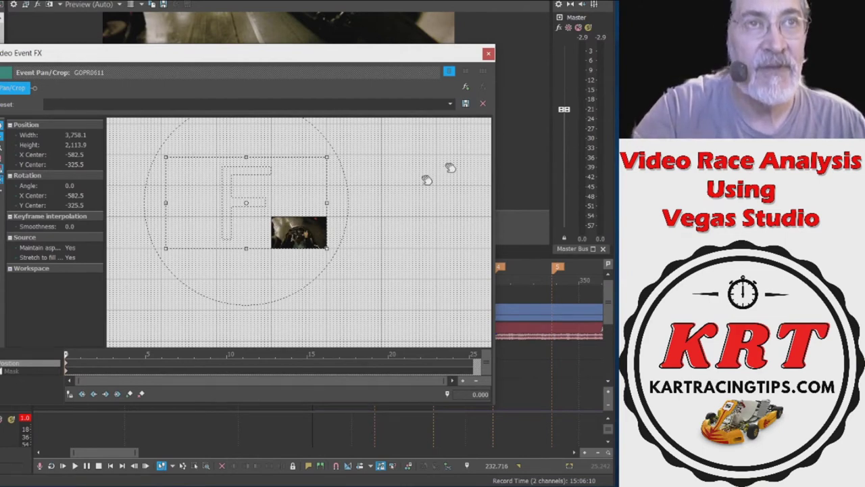
click(489, 54)
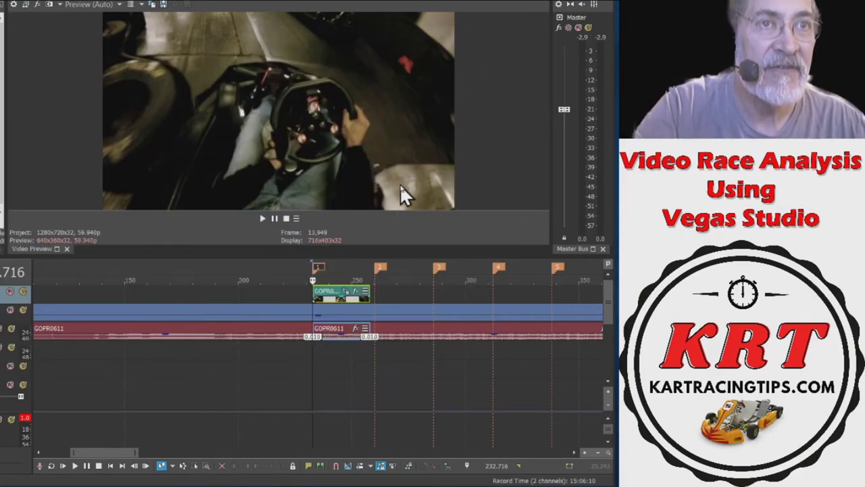
key(space)
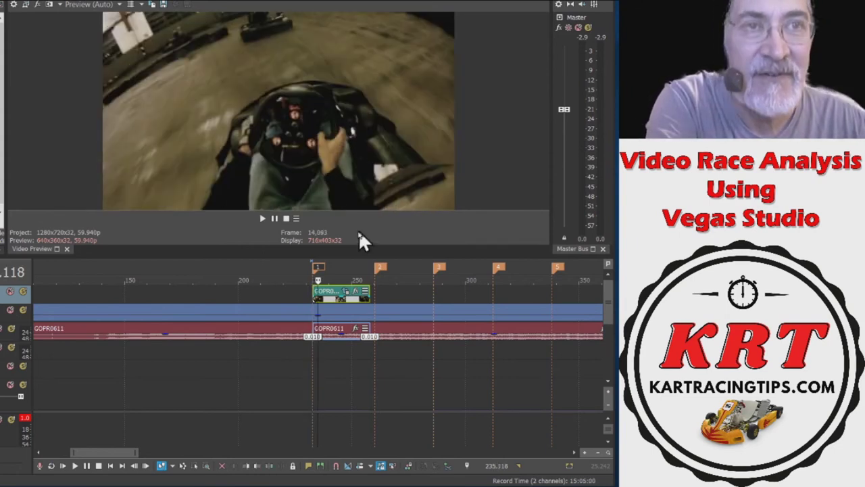
Open Event Pan/Crop for the upper clip and enlarge its crop frame to about 5,843 by 3,287
click(346, 293)
drag(361, 56, 214, 102)
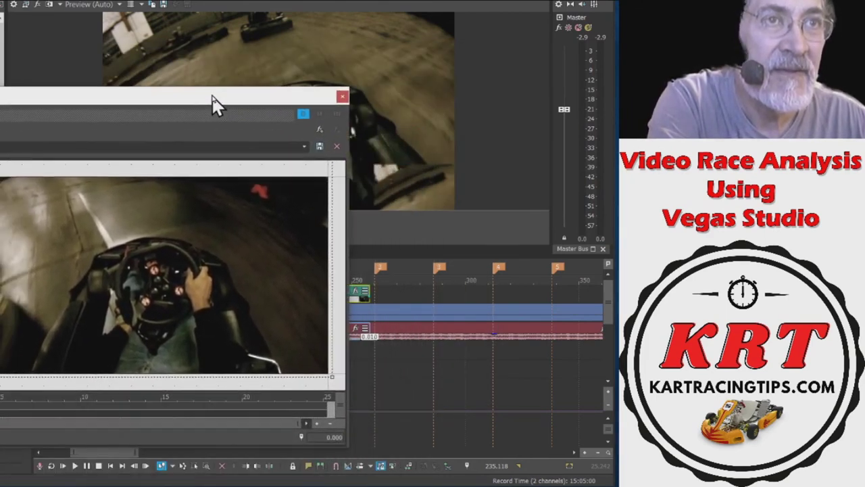
scroll(146, 287, down, 4)
scroll(146, 287, down, 5)
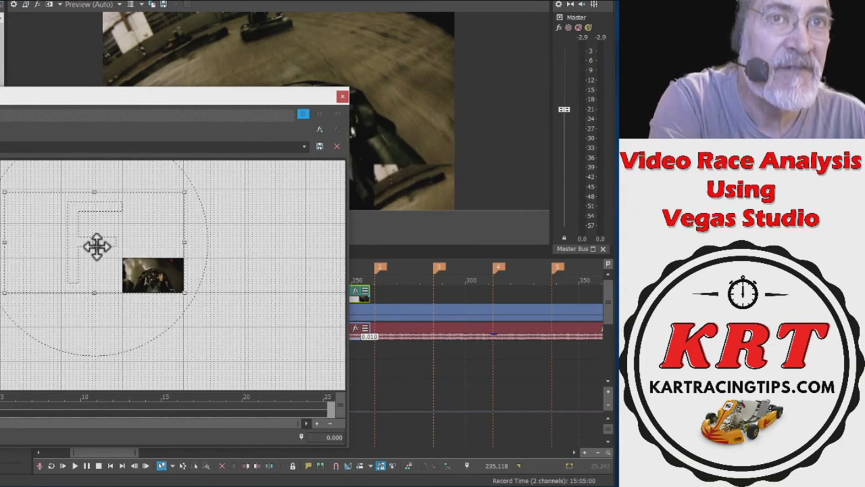
drag(94, 246, 131, 268)
drag(41, 216, 0, 187)
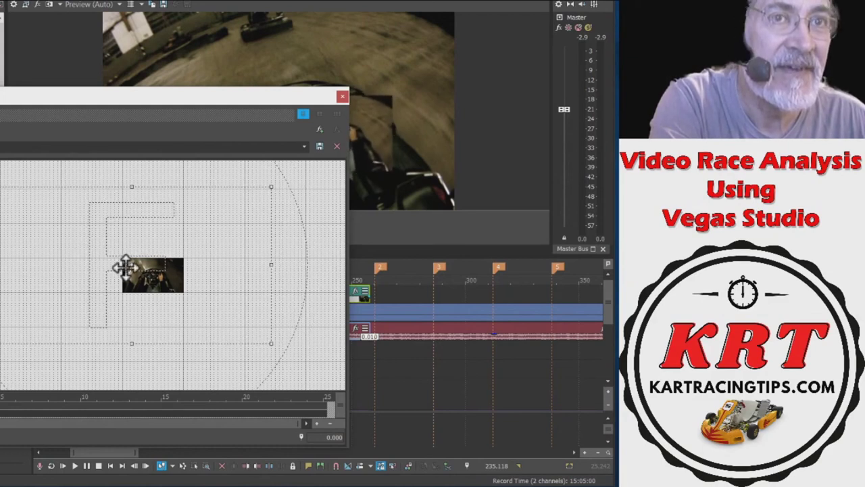
Centre the crop frame at about X -397.4, Y -212.4 to place the small picture in the lower-right corner, and close the crop window
drag(132, 271, 102, 255)
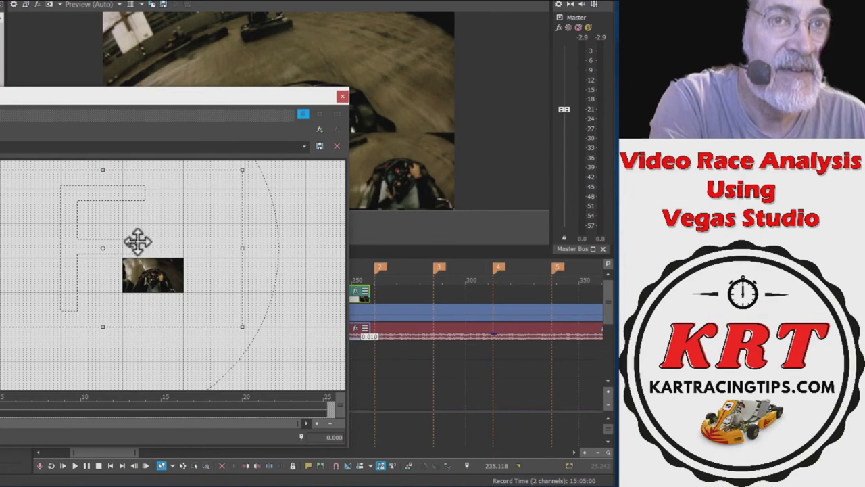
drag(65, 244, 64, 244)
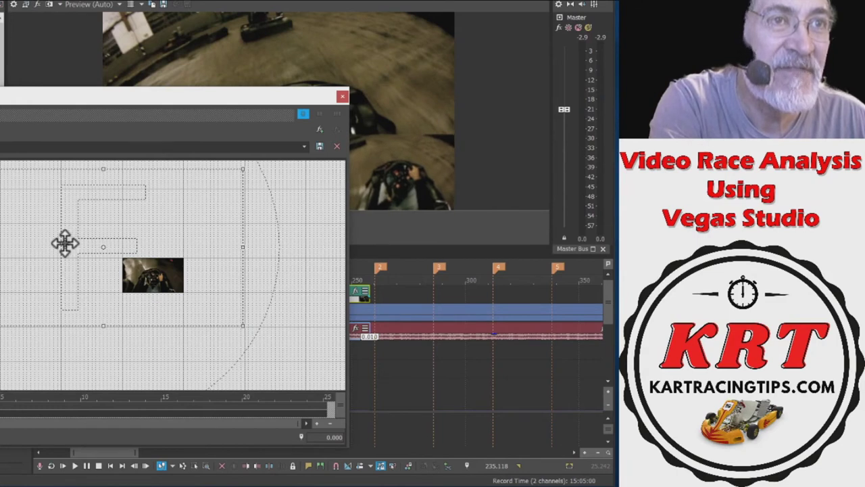
drag(142, 96, 195, 257)
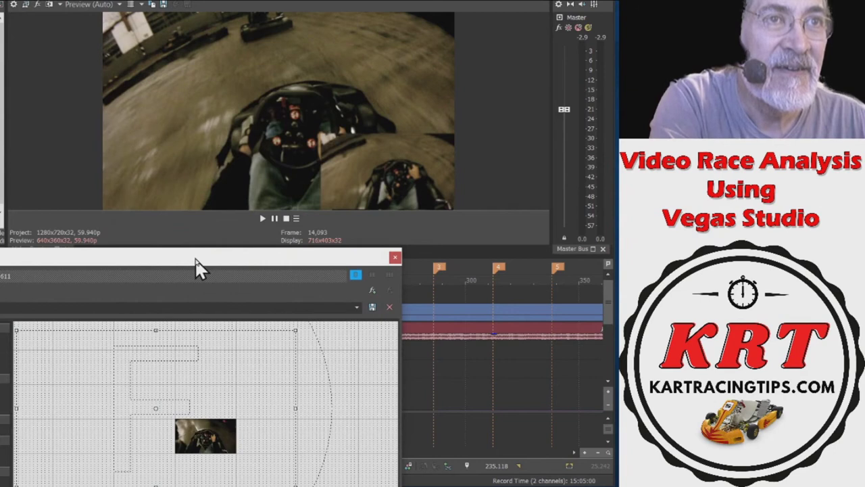
drag(194, 258, 257, 47)
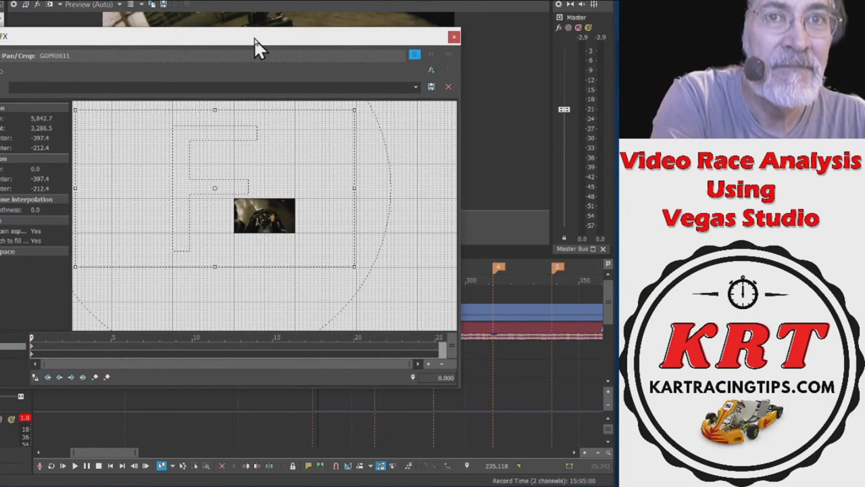
click(453, 37)
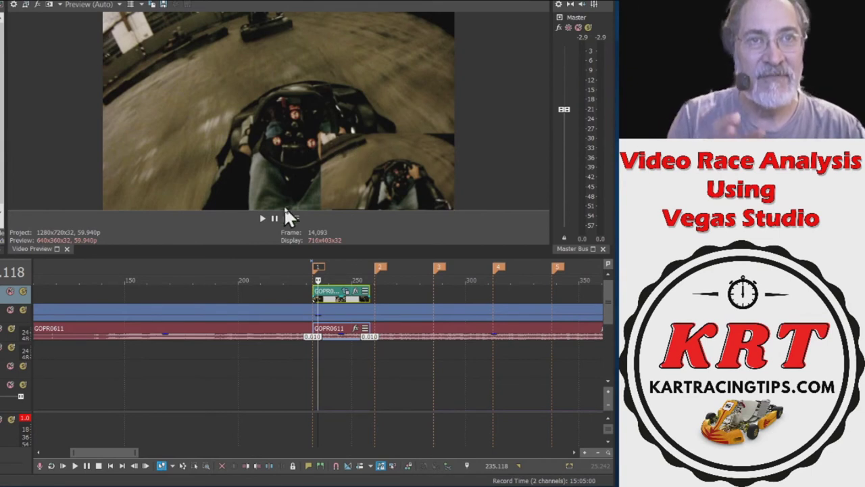
Copy the picture-in-picture clip at marker 1 and paste it on the same track at marker 2
click(320, 291)
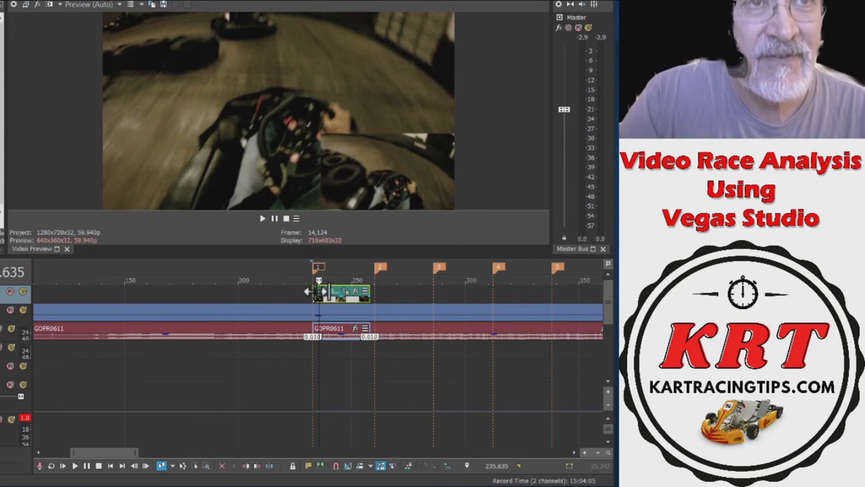
drag(318, 291, 313, 292)
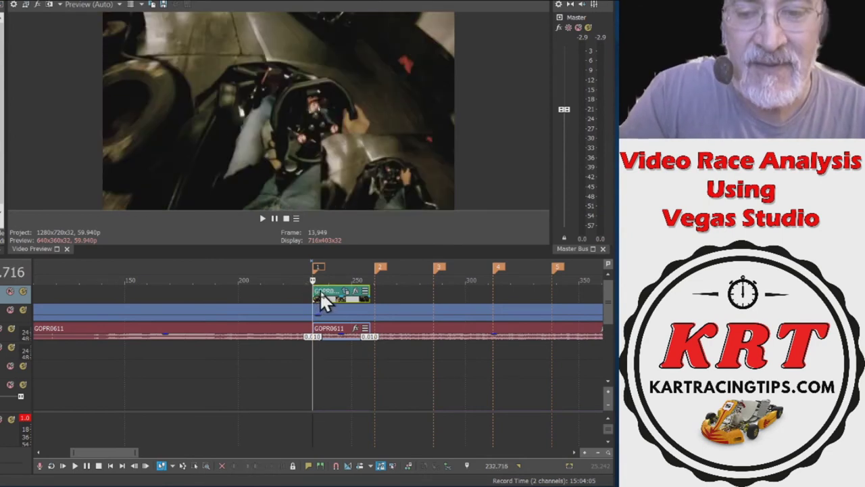
click(320, 291)
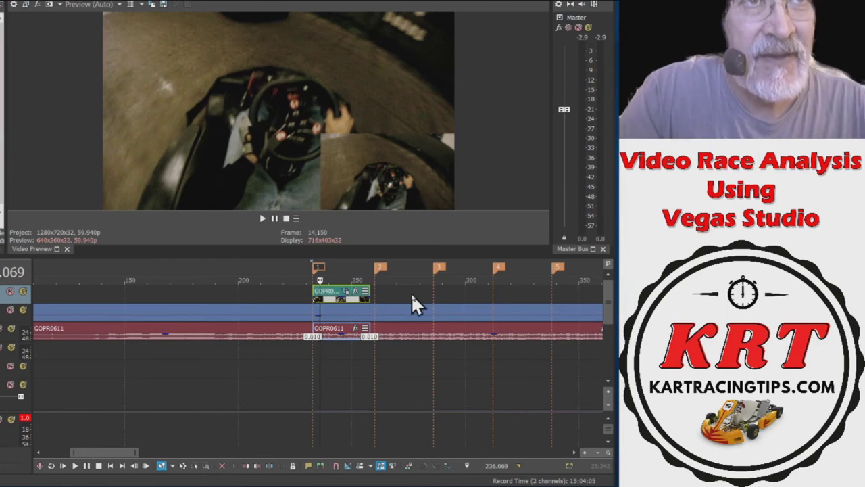
key(ctrl+Right)
key(ctrl+v)
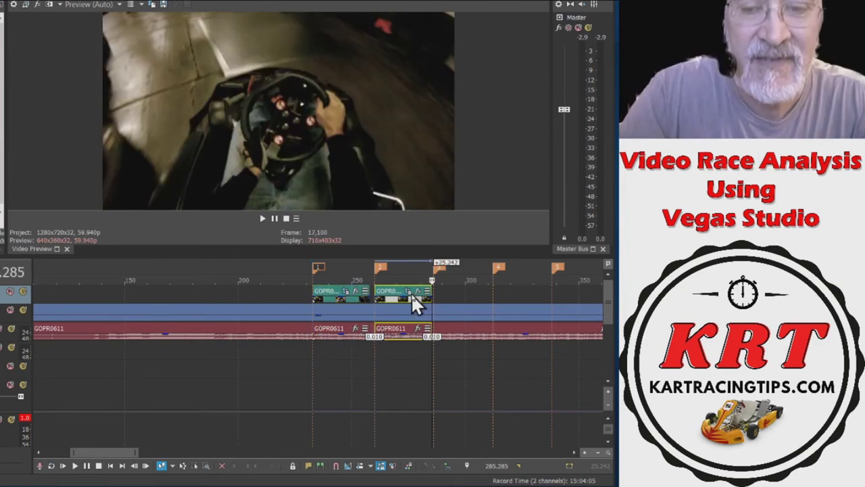
Step back through the overlaid lap at marker 2 and return to marker 1 to check the small picture against the footage
key(Left)
key(Left)
key(Left)
key(Left)
key(Left)
key(Left)
key(Left)
key(Left)
key(Left)
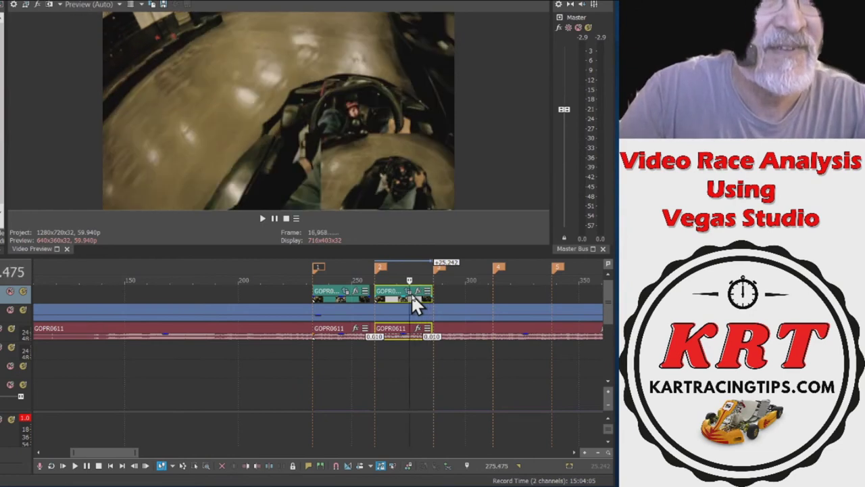
key(Left)
key(Left)
key(Left)
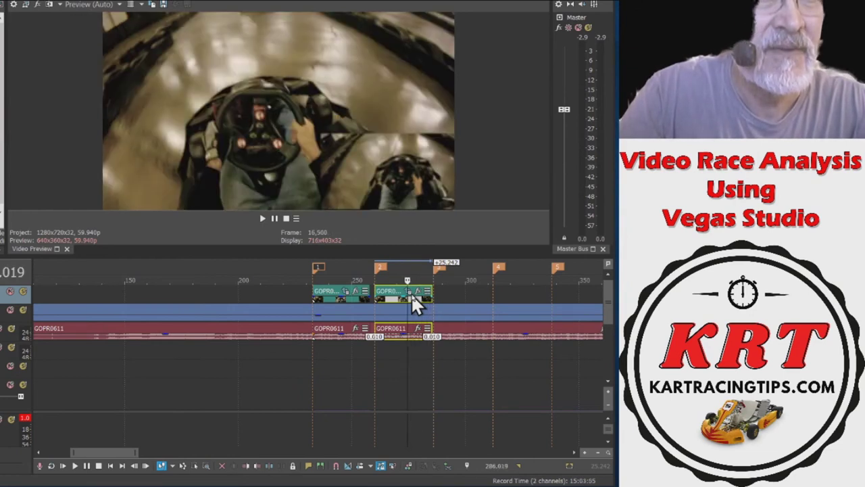
key(ctrl+Left)
key(ctrl+Left)
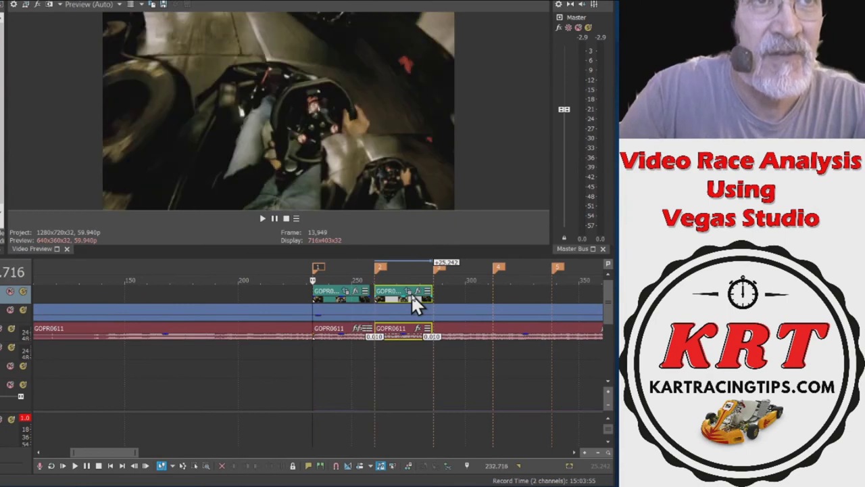
Paste the picture-in-picture lap at markers 3, 4, 5 and 6 on the upper track
key(ctrl+Right)
key(ctrl+Right)
key(ctrl+Right)
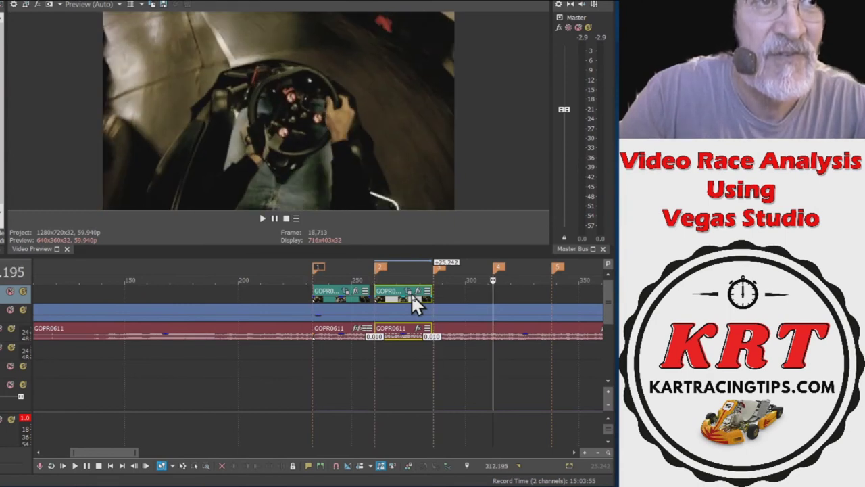
key(ctrl+Left)
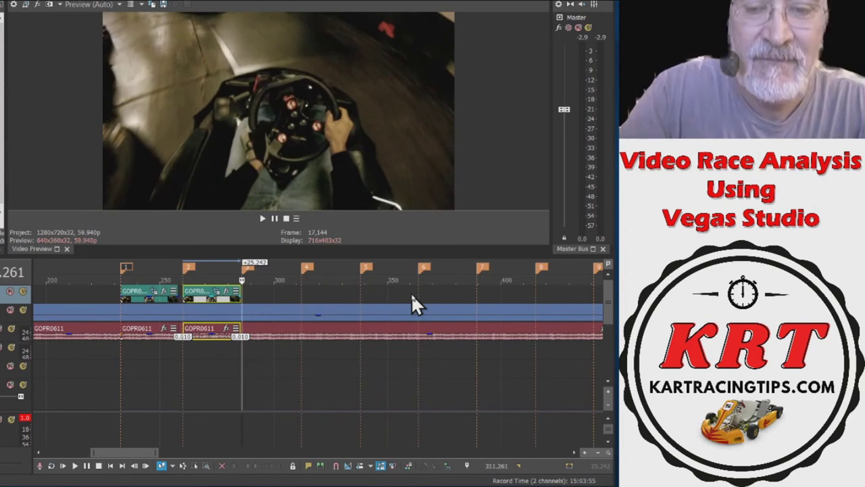
key(ctrl+v)
key(ctrl+v)
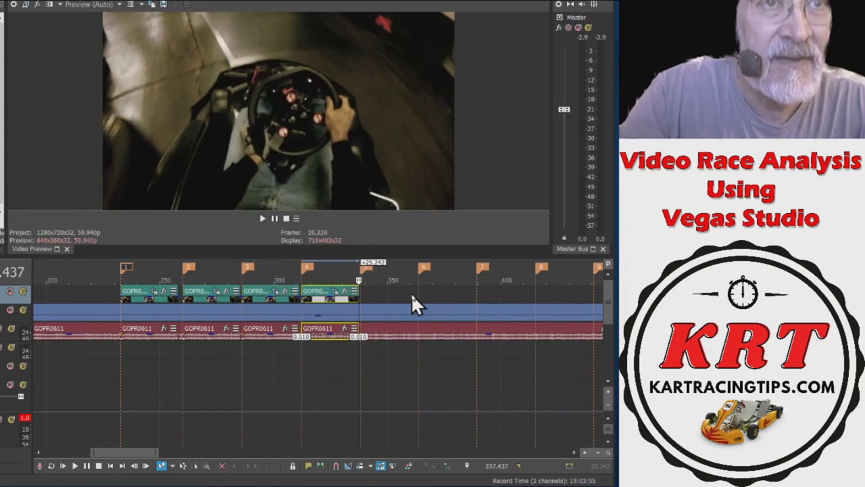
key(ctrl+v)
key(ctrl+v)
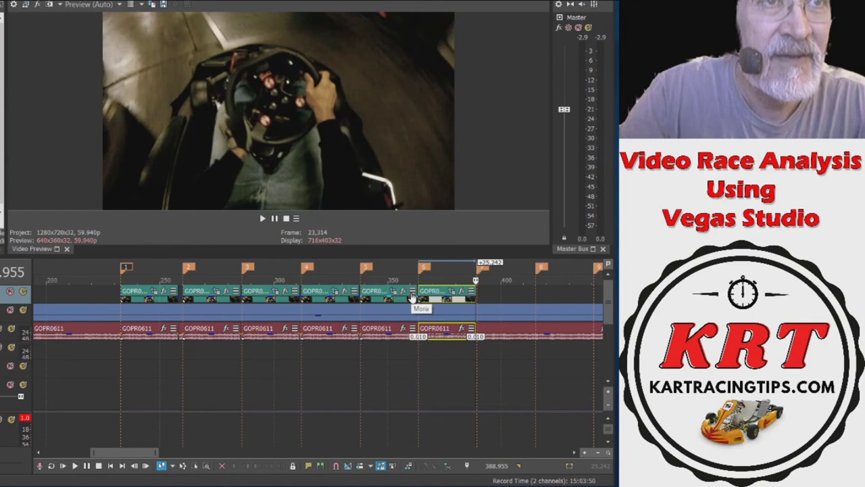
Continue pasting the picture-in-picture lap on the upper track at each of markers 7 to 14
key(ctrl+v)
key(ctrl+v)
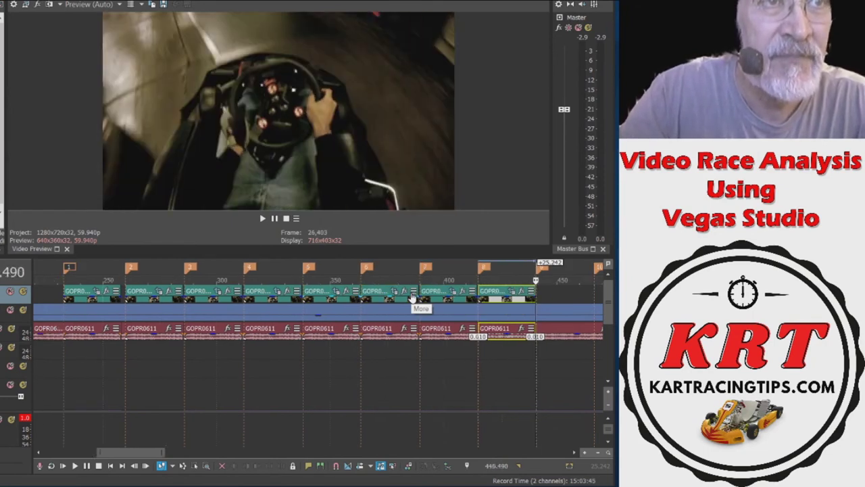
key(ctrl+v)
key(ctrl+v)
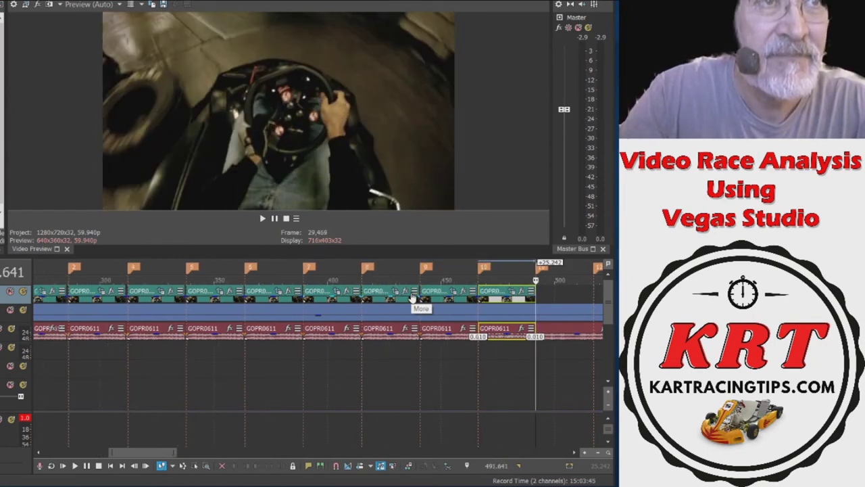
key(ctrl+v)
key(ctrl+v)
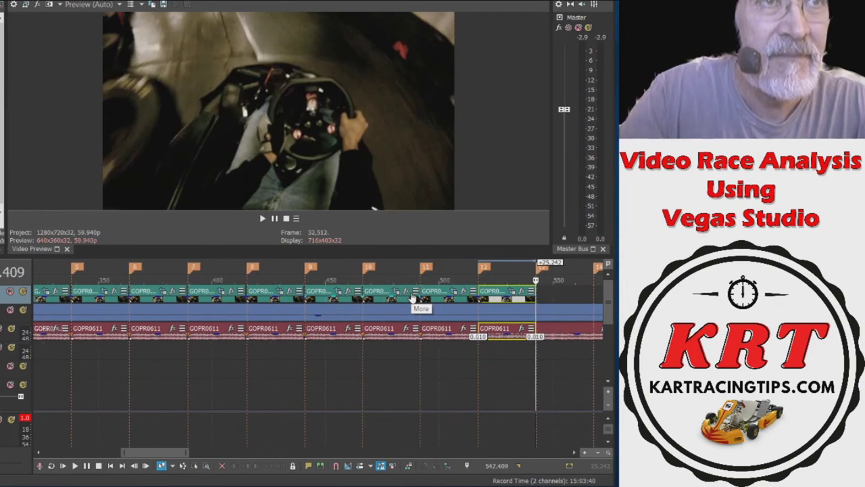
key(ctrl+v)
key(ctrl+v)
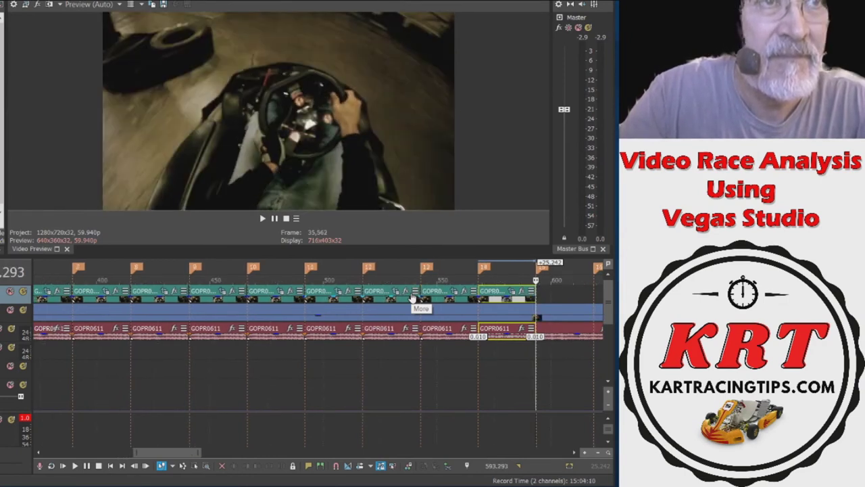
Paste the picture-in-picture lap at the remaining lap markers from 15 onward
key(ctrl+v)
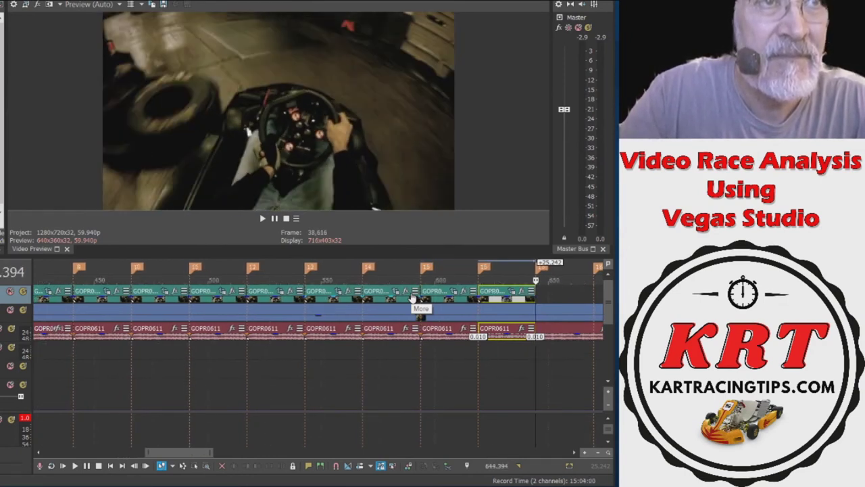
key(ctrl+v)
key(ctrl+v)
key(ctrl+v)
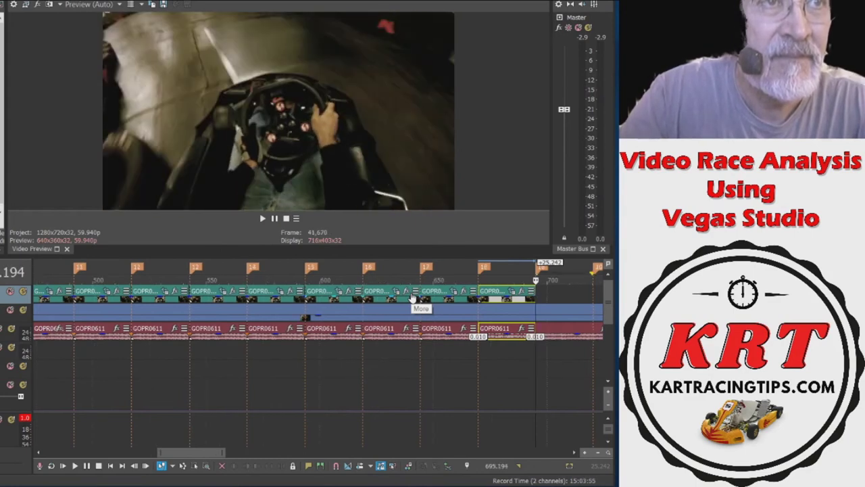
key(ctrl+v)
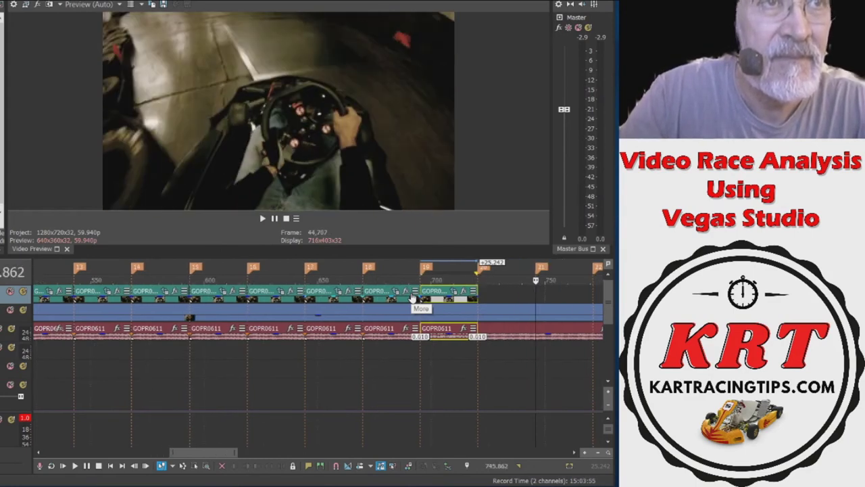
key(ctrl+v)
key(ctrl+v)
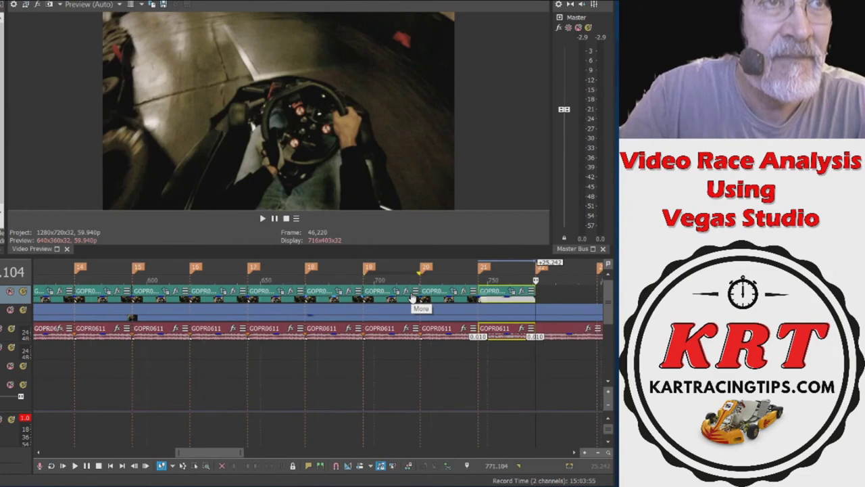
key(ctrl+v)
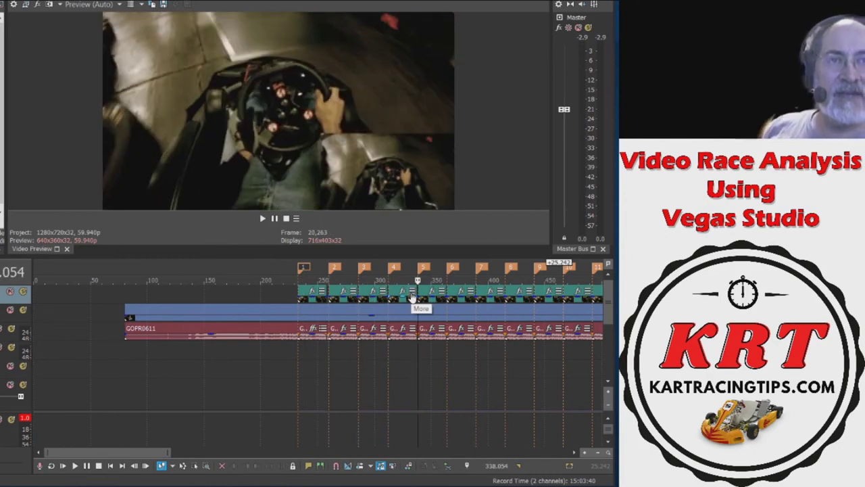
Compare the overlay with the main footage at the starts of the laps from marker 5 to 7, and measure the lap between markers 5 and 6
key(ctrl+Right)
key(ctrl+Right)
key(ctrl+Left)
key(ctrl+Right)
key(ctrl+Right)
key(ctrl+Right)
key(ctrl+Right)
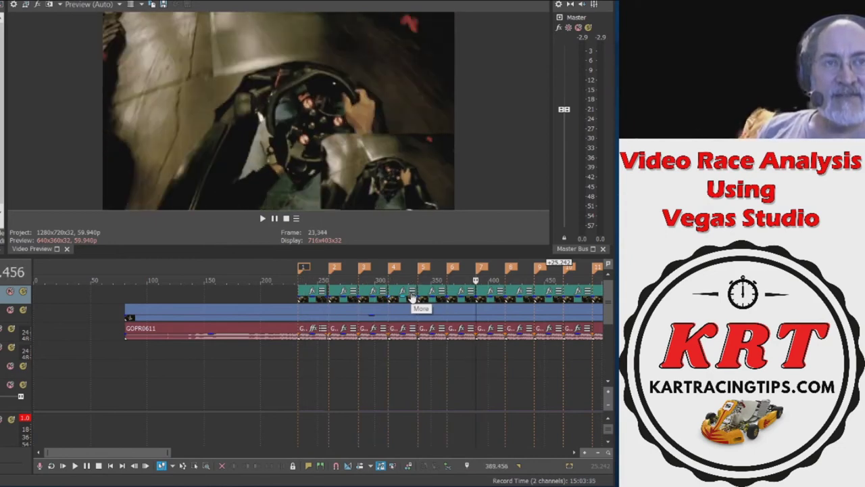
key(ctrl+Left)
key(ctrl+Left)
key(ctrl+Left)
key(ctrl+Left)
key(ctrl+Left)
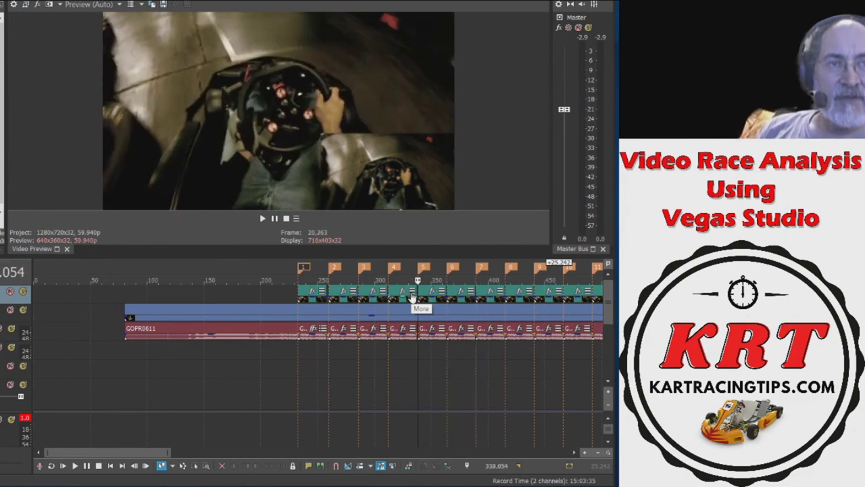
key(ctrl+shift+Right)
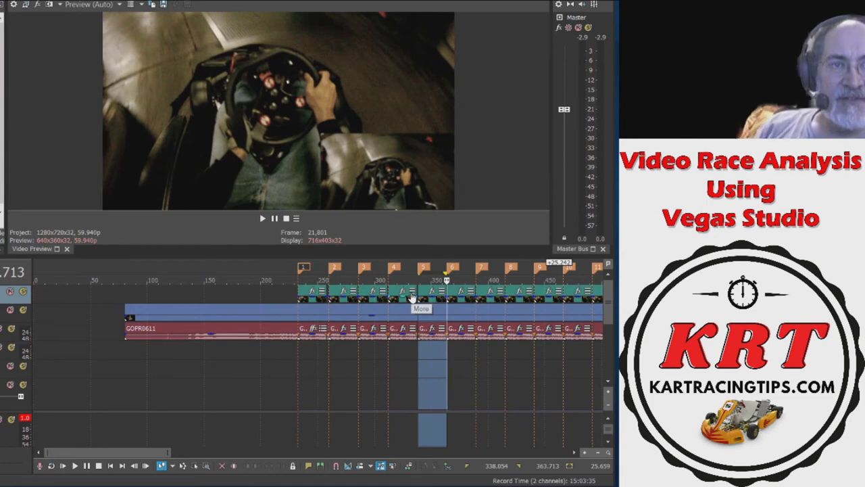
key(ctrl+Left)
Step through the opening of the lap at marker 5, comparing the main footage with the picture-in-picture lap
scroll(412, 297, up, 10)
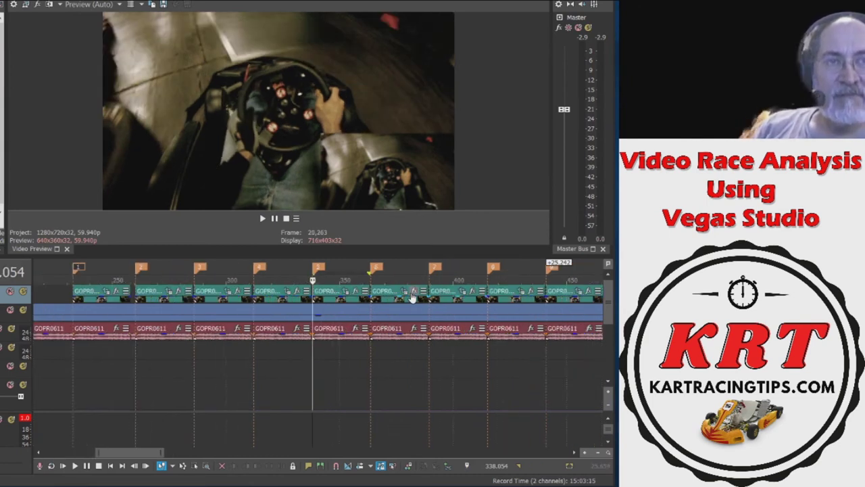
key(alt+Right)
key(alt+Right)
key(alt+Right)
key(alt+Right)
key(alt+Right)
key(alt+Right)
key(alt+Right)
key(alt+Right)
key(alt+Right)
key(alt+Right)
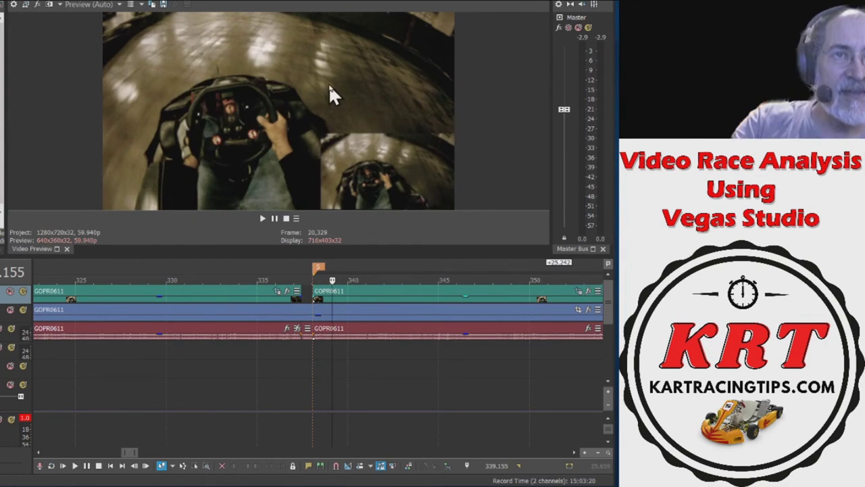
key(alt+Right)
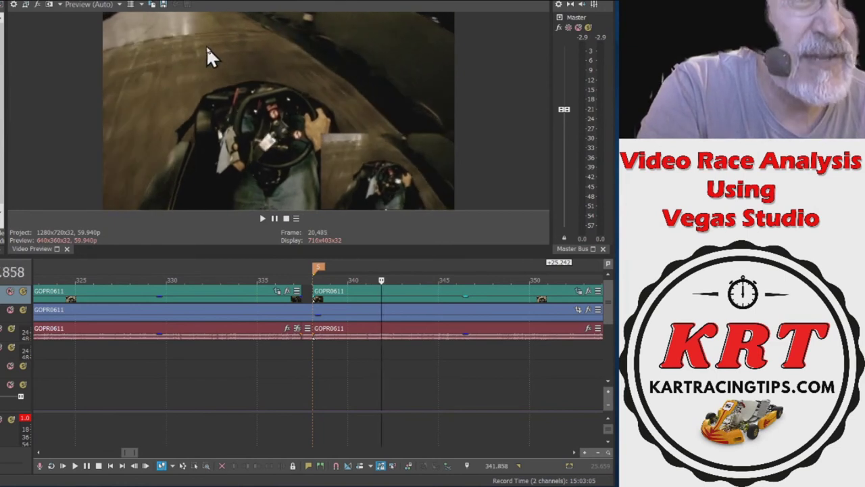
Step back and forth over the frames around 341.97 s to compare the kart's track position in both laps
key(alt+Left)
key(alt+Left)
key(alt+Left)
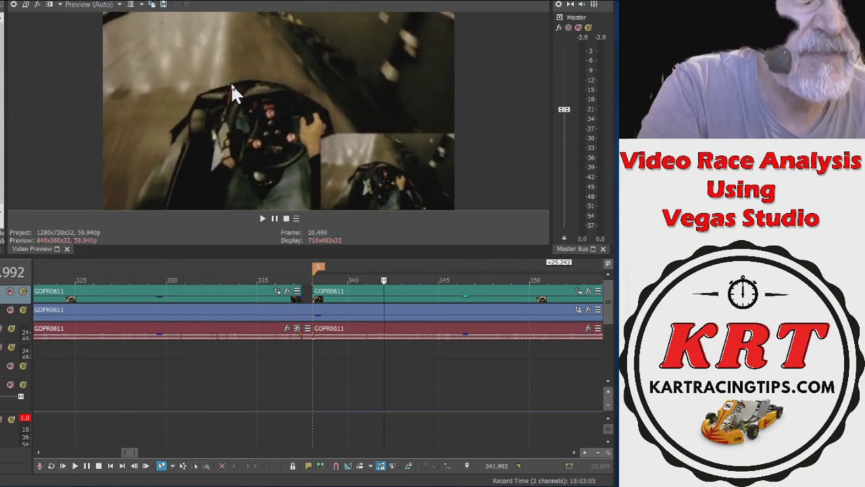
key(Left)
key(Right)
key(Right)
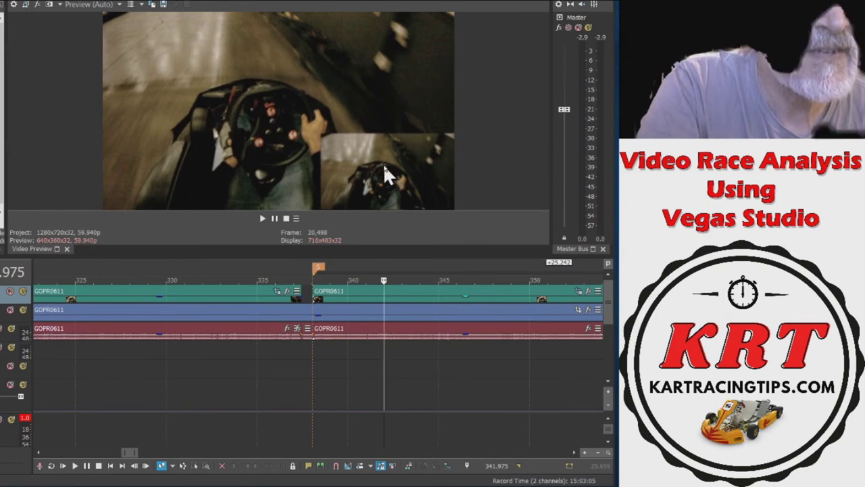
key(Left)
key(Left)
key(Left)
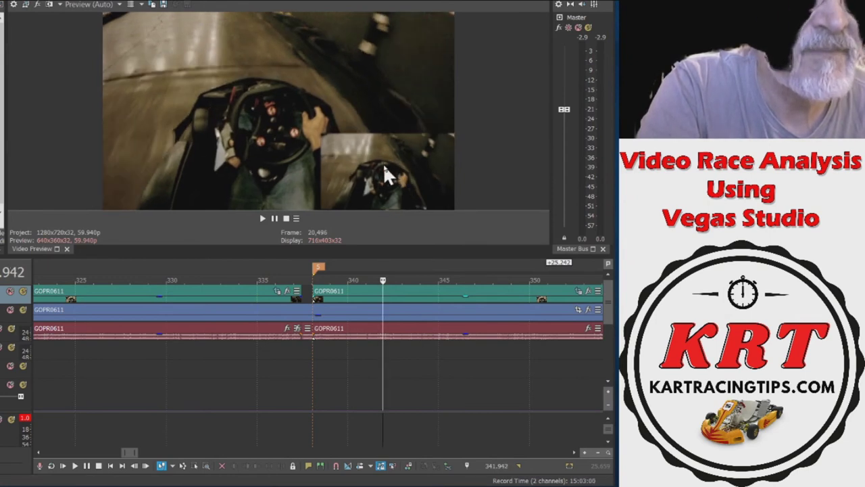
key(Right)
key(Right)
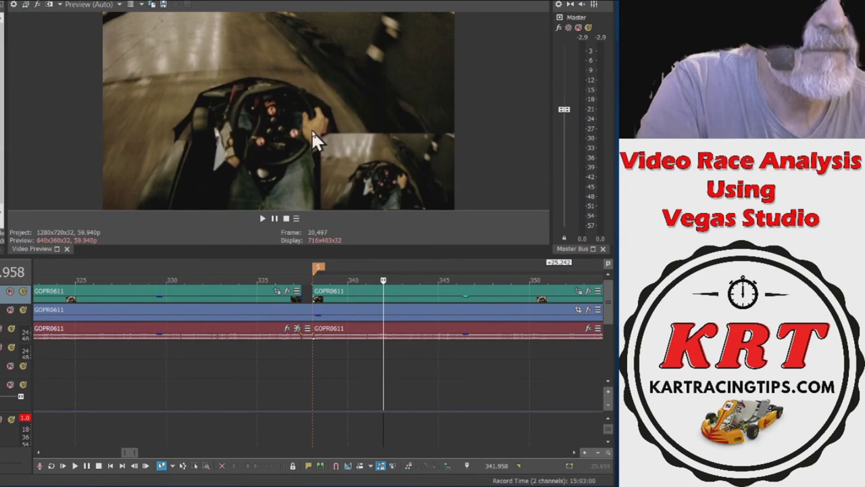
key(Right)
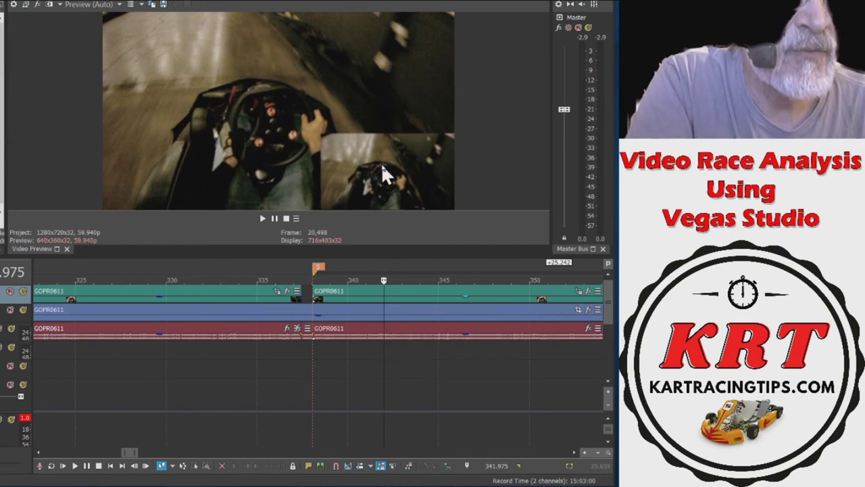
Advance frame by frame from 341.975 s to about 344.4 s, comparing both laps up to the dashed yellow line
key(Right)
key(Right)
key(Right)
key(Right)
key(Right)
key(Right)
key(Right)
key(Right)
key(Right)
key(Right)
key(Right)
key(Right)
key(Right)
key(Right)
key(Right)
key(Right)
key(Right)
key(Right)
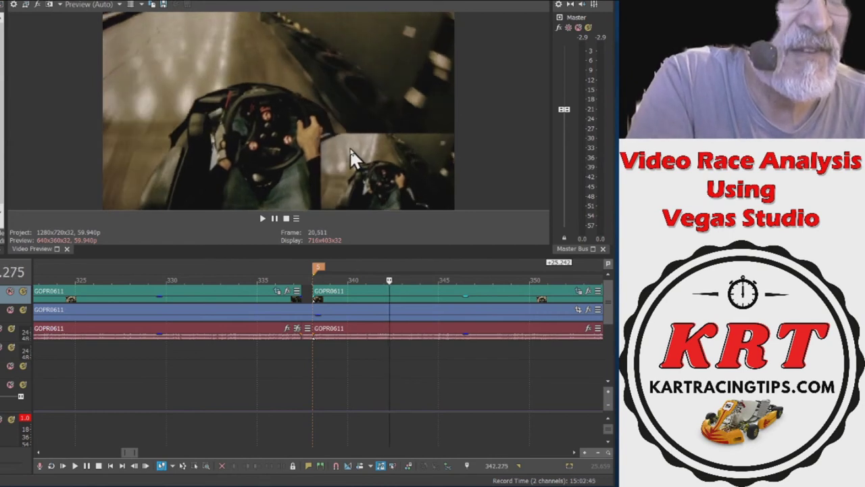
key(Right)
key(Right)
key(Right)
key(Right)
key(Right)
key(Right)
key(Right)
key(Right)
key(Right)
key(Right)
key(Right)
key(Right)
key(Right)
key(Right)
key(Right)
key(Right)
key(Right)
key(Right)
key(Right)
key(Right)
key(Right)
key(Right)
key(Right)
key(Right)
key(Right)
key(Right)
key(Right)
key(Right)
key(Right)
key(Right)
key(Right)
key(Right)
key(Right)
key(Right)
key(Right)
key(Right)
key(Right)
key(Right)
key(Right)
key(Right)
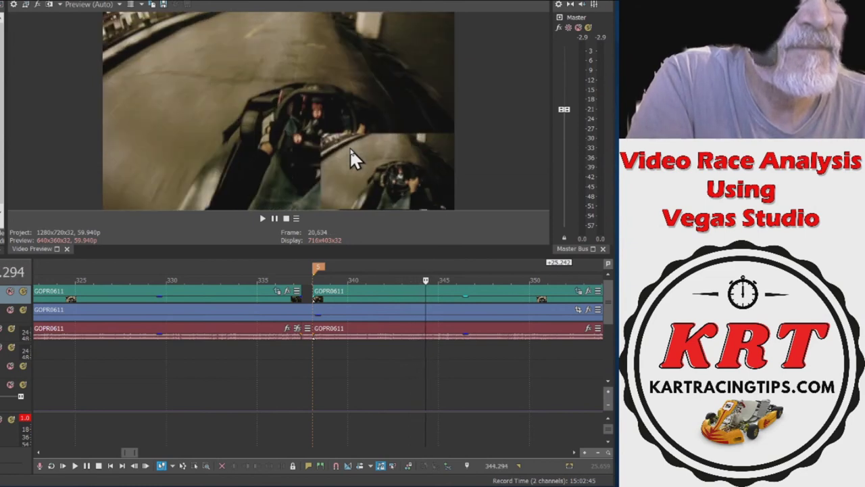
key(Right)
key(Right)
key(Right)
key(Right)
key(Right)
key(Right)
key(Right)
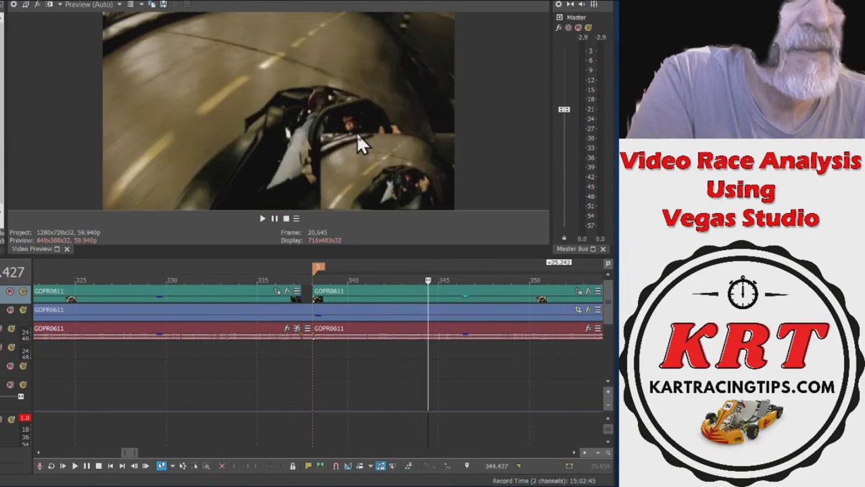
Step back and forth around frame 20,644 to compare both karts' positions against the dashed yellow line
key(Left)
key(Left)
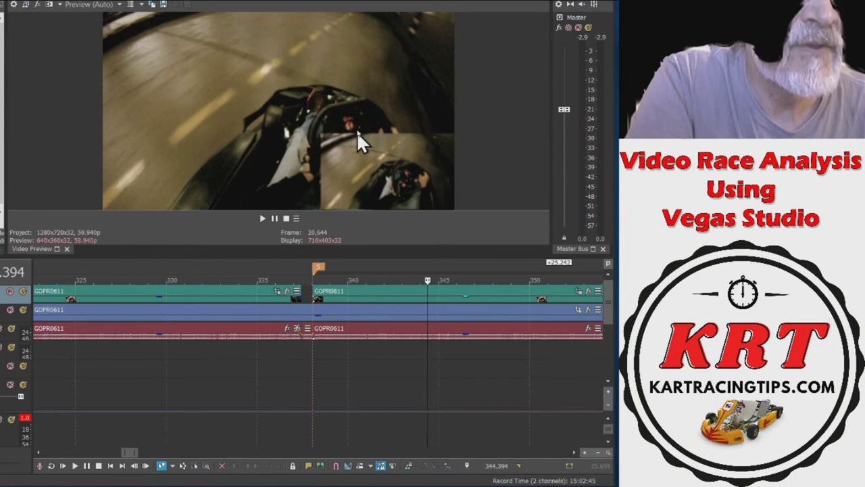
key(Right)
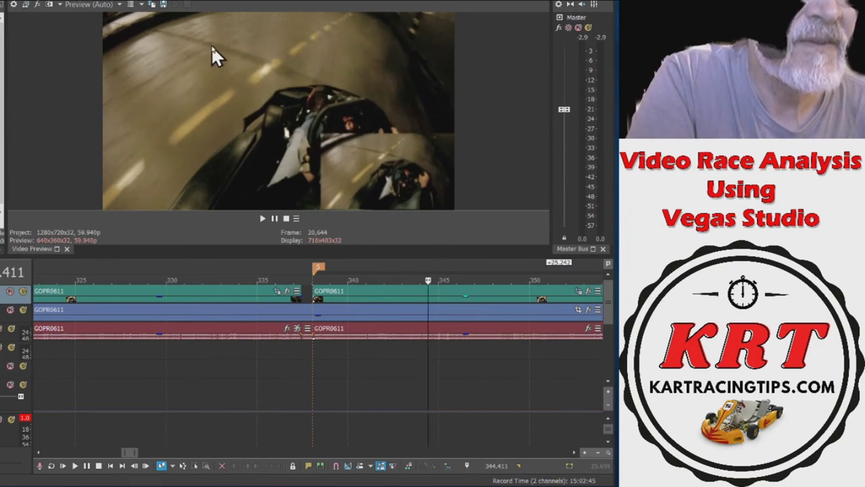
key(Left)
key(Right)
key(Left)
key(Right)
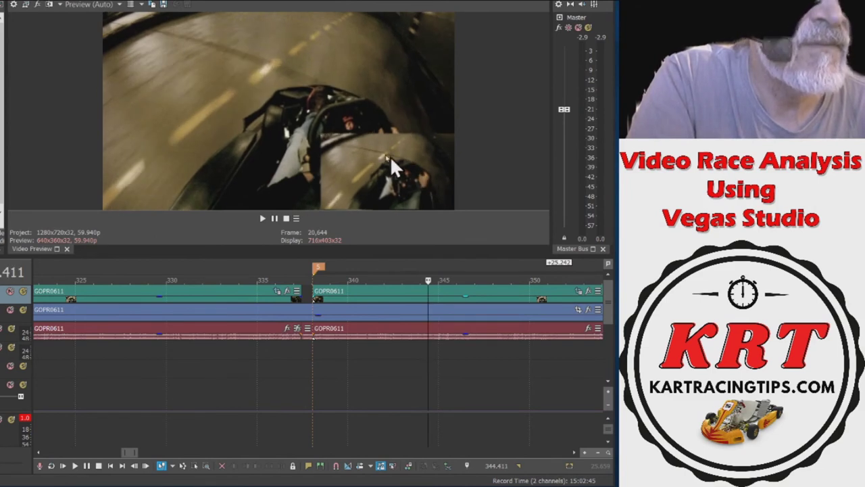
Advance frame by frame through the following corner to about 345.7 s, comparing the racing line and steering in both laps
key(Right)
key(Right)
key(Right)
key(Right)
key(Right)
key(Right)
key(Right)
key(Right)
key(Right)
key(Right)
key(Right)
key(Right)
key(Right)
key(Right)
key(Right)
key(Right)
key(Right)
key(Right)
key(Right)
key(Right)
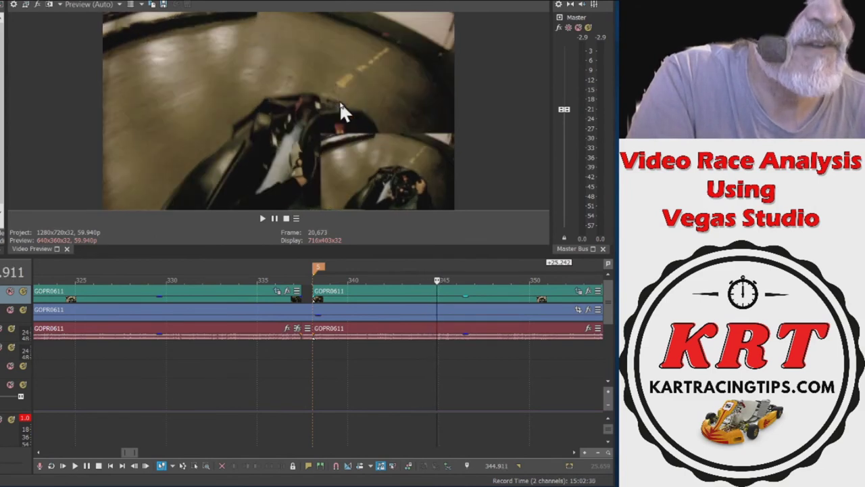
key(Right)
key(Right)
key(Right)
key(Right)
key(Right)
key(Right)
key(Right)
key(Right)
key(Right)
key(Right)
key(Right)
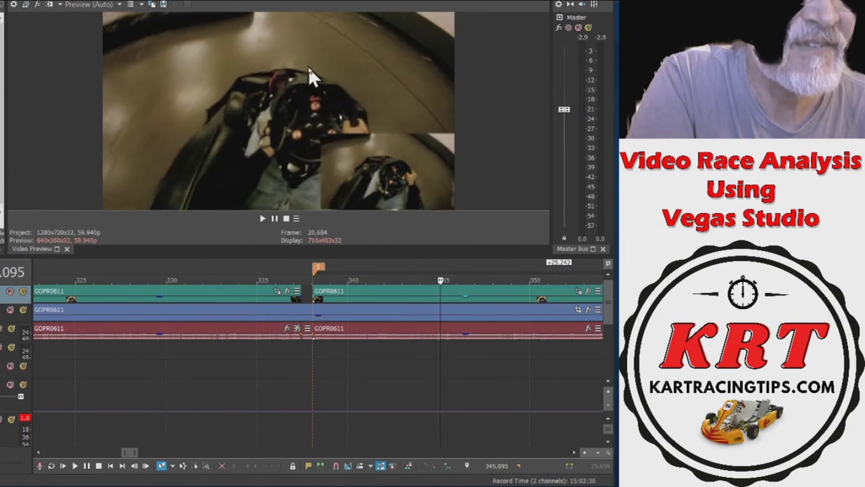
key(Right)
key(Right)
key(Right)
key(Right)
key(Right)
key(Right)
key(Right)
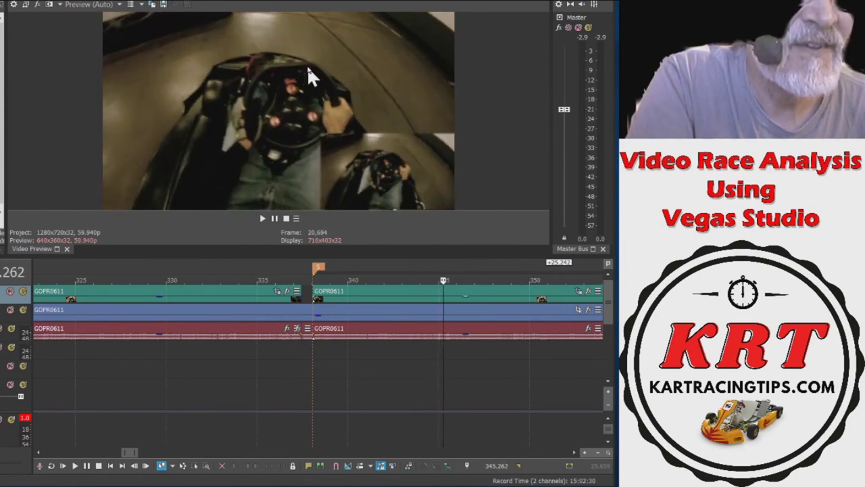
key(Right)
key(Right)
key(Right)
key(Right)
key(Right)
key(Right)
key(Right)
key(Right)
key(Right)
key(Right)
key(Right)
key(Right)
key(Right)
key(Right)
key(Right)
key(Right)
key(Right)
key(Right)
key(Right)
key(Right)
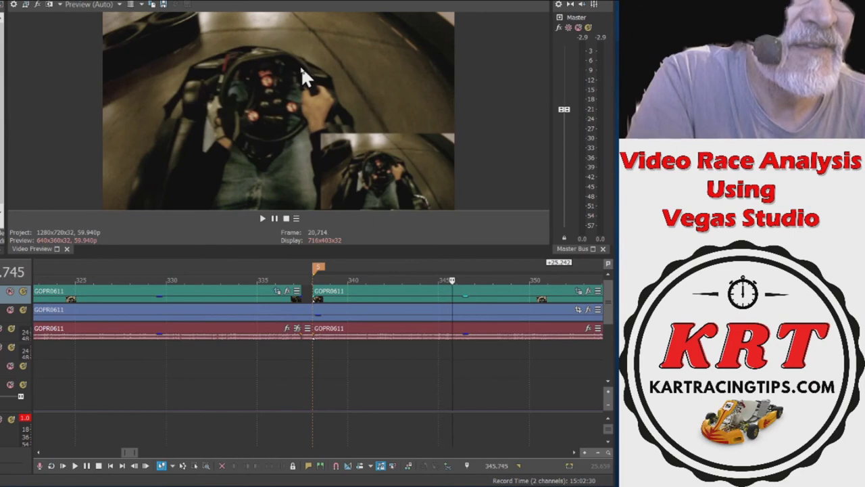
Advance frame by frame from 345.745 s to about 346.2 s, comparing both laps past the tyre barriers
key(Right)
key(Right)
key(Right)
key(Right)
key(Right)
key(Right)
key(Right)
key(Right)
key(Right)
key(Right)
key(Right)
key(Right)
key(Right)
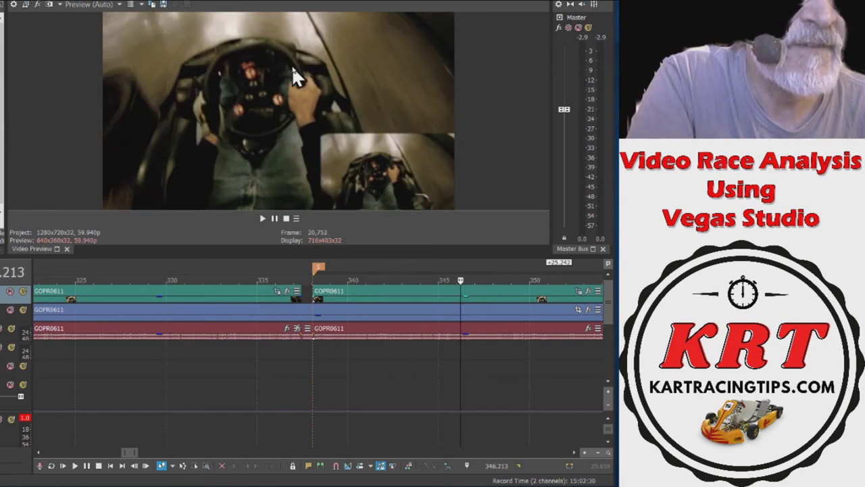
Step back frame by frame to about 345.4 s to re-examine both laps beside the tyre barriers
key(Left)
key(Left)
key(Left)
key(Left)
key(Left)
key(Left)
key(Left)
key(Left)
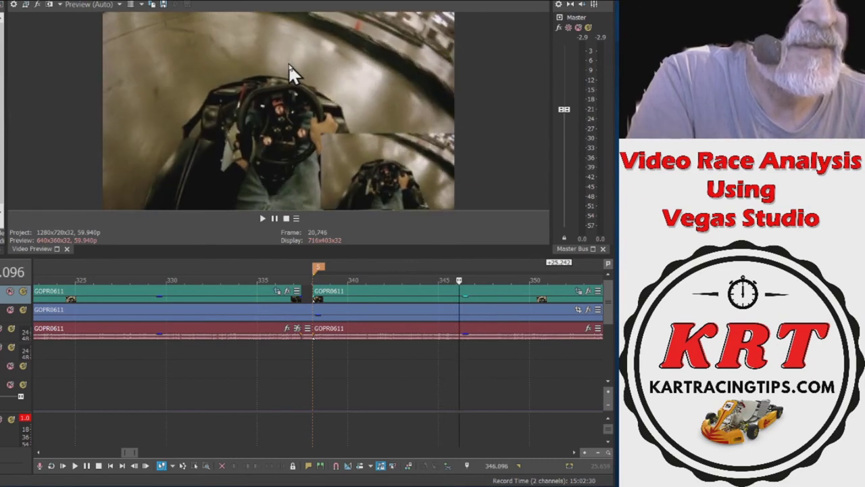
key(Left)
key(Left)
key(Left)
key(Left)
key(Left)
key(Left)
key(Left)
key(Left)
key(Left)
key(Left)
key(Left)
key(Left)
key(Left)
key(Left)
key(Left)
key(Left)
key(Left)
key(Left)
key(Left)
key(Left)
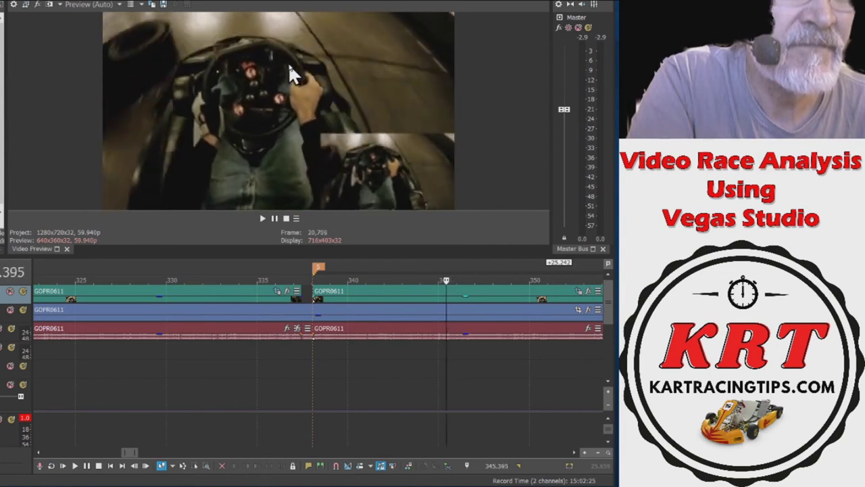
Step back and forth between frames 20,698 and 20,703 to compare steering and kart angle in both laps
key(Right)
key(Right)
key(Right)
key(Right)
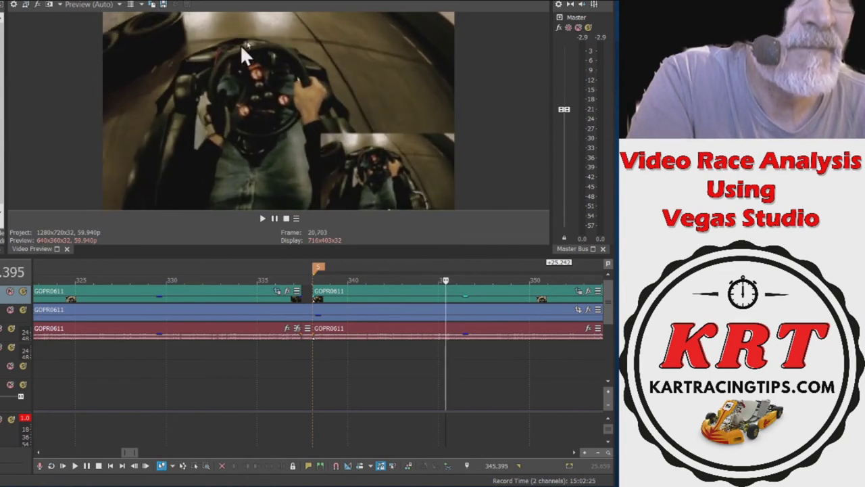
key(Left)
key(Left)
key(Left)
key(Left)
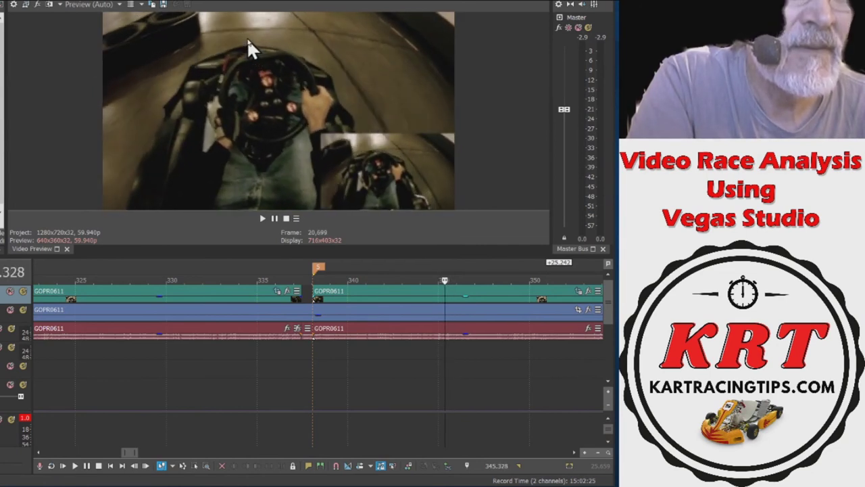
key(Left)
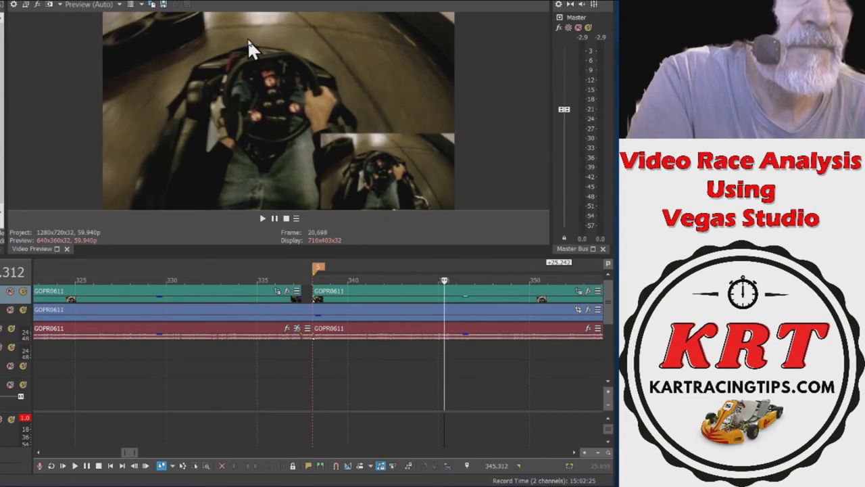
key(Right)
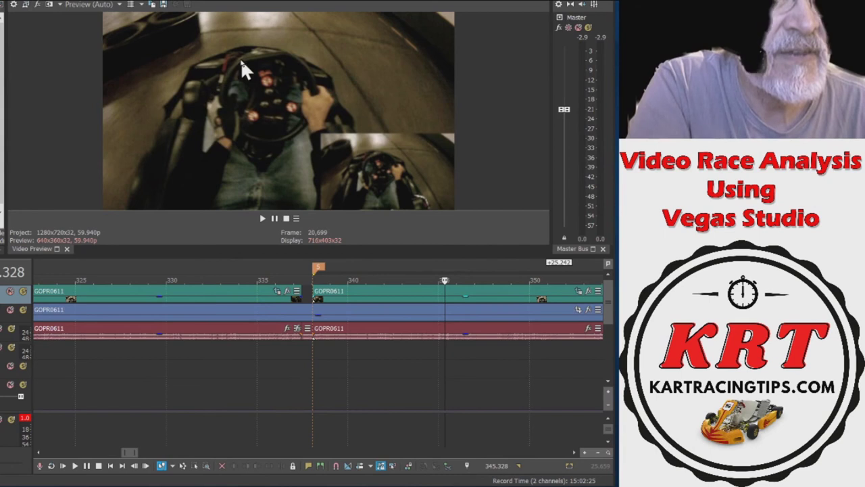
key(Right)
key(Right)
key(Right)
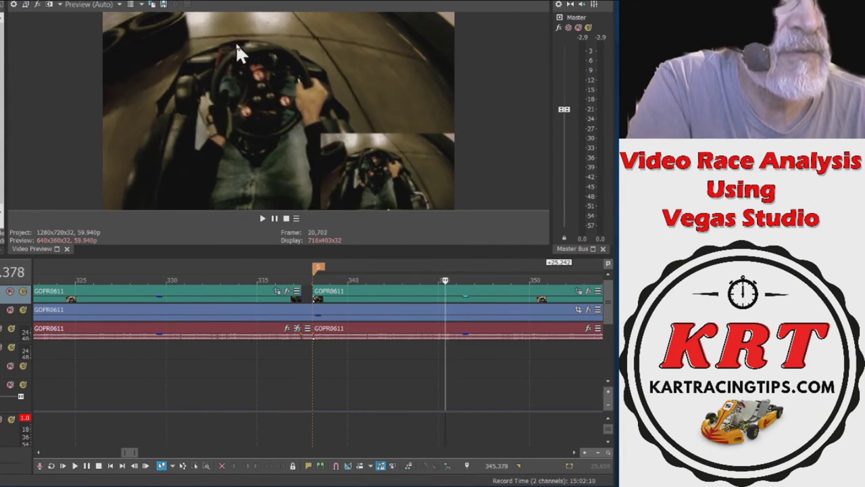
key(Right)
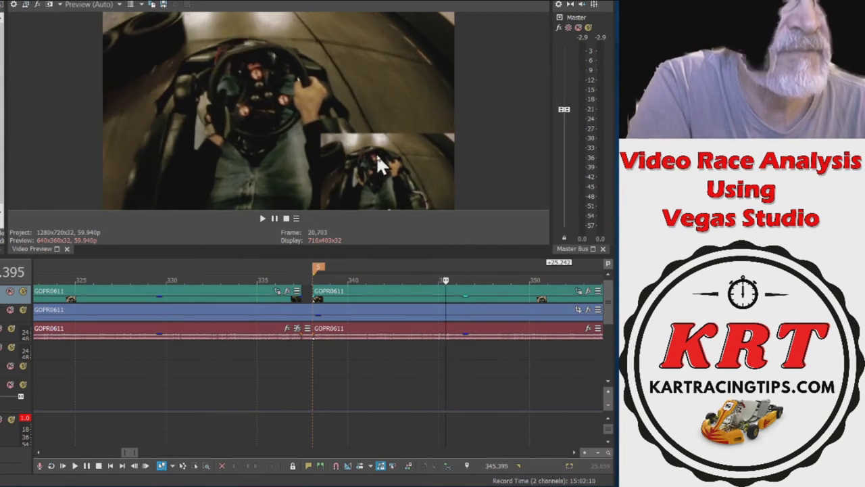
Step back through the corner to the dashed yellow line at about 344.48 s, comparing the kart's position in both laps
key(Left)
key(Left)
key(Left)
key(Left)
key(Left)
key(Left)
key(Left)
key(Left)
key(Left)
key(Left)
key(Left)
key(Left)
key(Left)
key(Left)
key(Left)
key(Left)
key(Left)
key(Left)
key(Left)
key(Left)
key(Left)
key(Left)
key(Left)
key(Left)
key(Left)
key(Left)
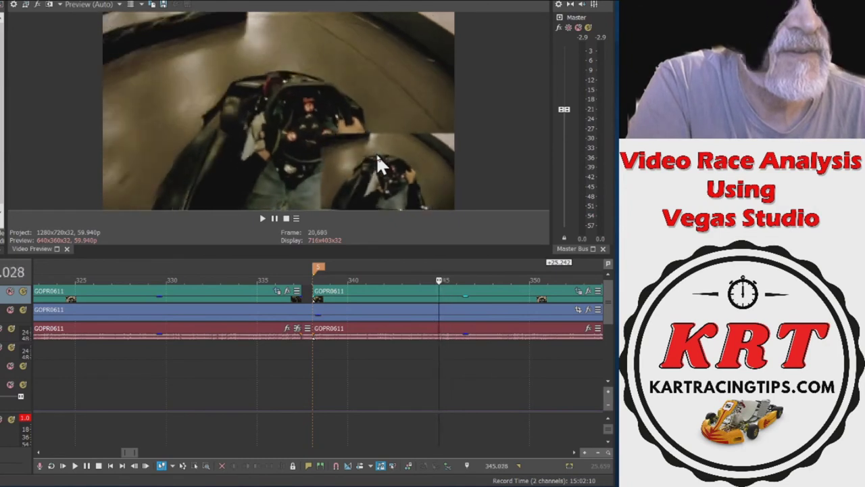
key(Right)
key(Right)
key(Right)
key(Right)
key(Right)
key(Right)
key(Right)
key(Right)
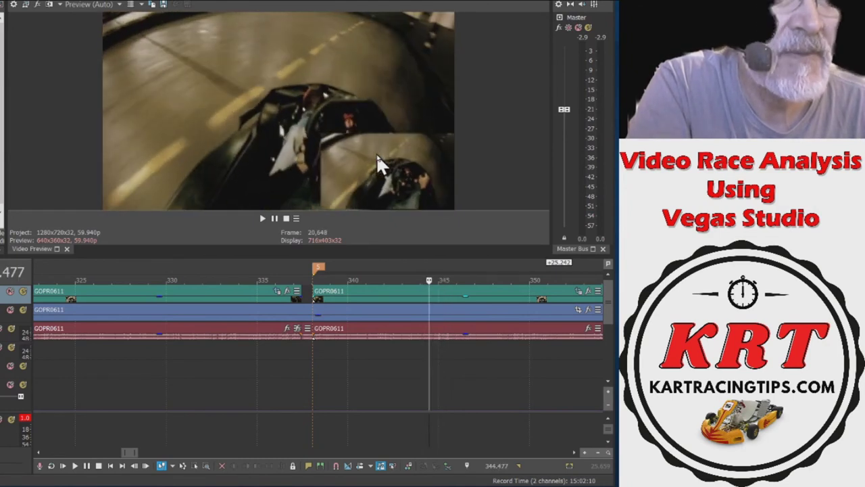
Run through the corner again to about 345.4 s and compare both laps around frame 20,702
key(Left)
key(Left)
key(Left)
key(Left)
key(Right)
key(space)
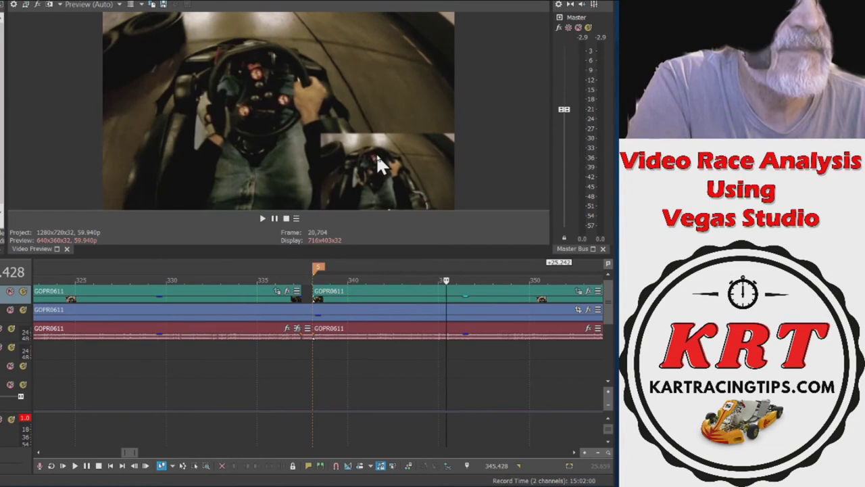
key(Left)
key(Left)
key(Left)
key(Left)
key(Left)
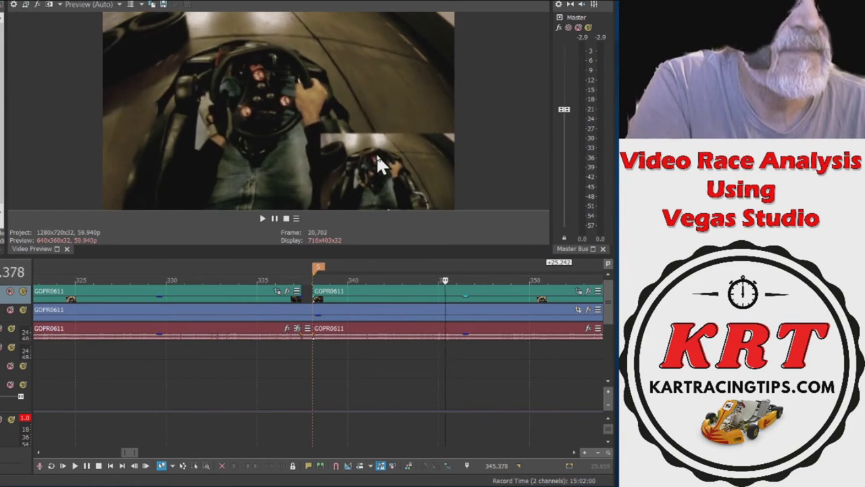
Advance frame by frame from about 345.36 s to about 346.76 s, comparing both laps through the corner exit
key(Right)
key(Right)
key(Right)
key(Right)
key(Right)
key(Right)
key(Right)
key(Right)
key(Right)
key(Right)
key(Right)
key(Right)
key(Right)
key(Right)
key(Right)
key(Right)
key(Right)
key(Right)
key(Right)
key(Right)
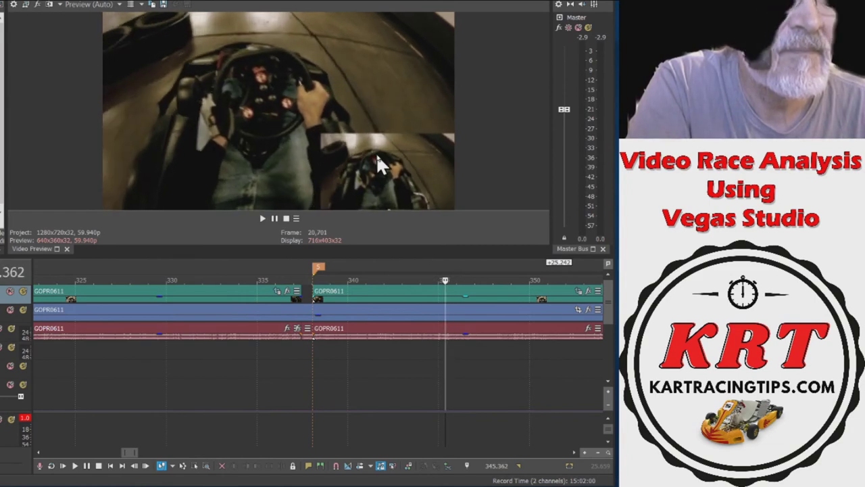
key(Right)
key(Right)
key(Right)
key(Right)
key(Right)
key(Right)
key(Right)
key(Right)
key(Right)
key(Right)
key(Right)
key(Right)
key(Right)
key(Right)
key(Right)
key(Right)
key(Right)
key(Right)
key(Right)
key(Right)
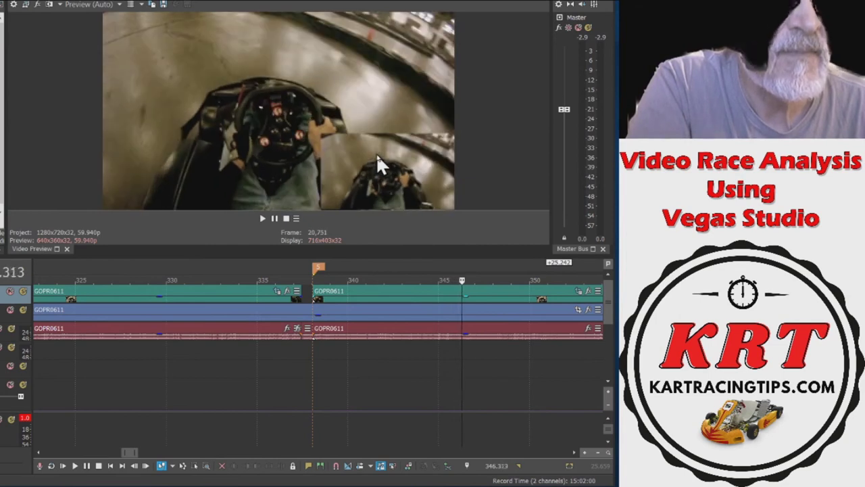
key(Right)
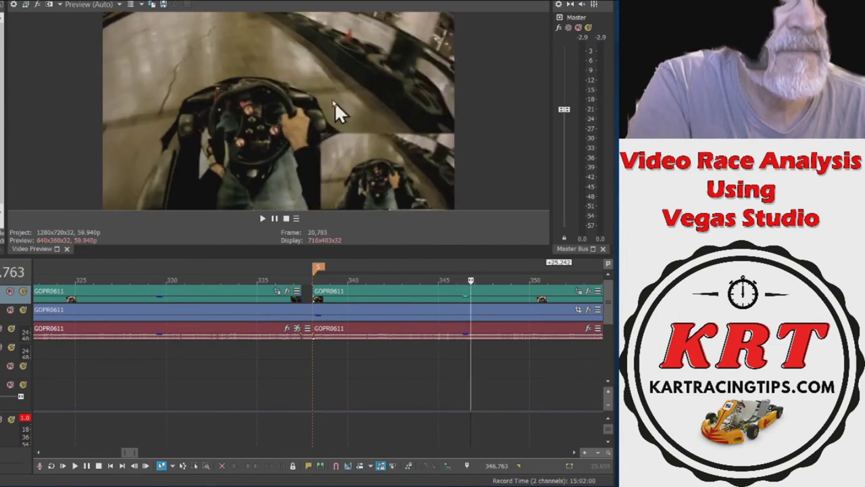
Step back and forth around frame 20,778 to compare both karts' positions against the floor crack
key(Left)
key(Left)
key(Left)
key(Left)
key(Left)
key(Left)
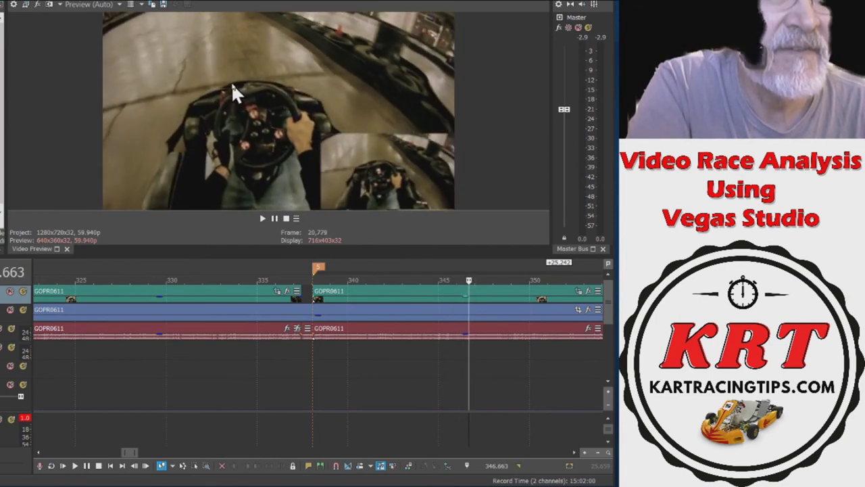
key(Left)
key(Right)
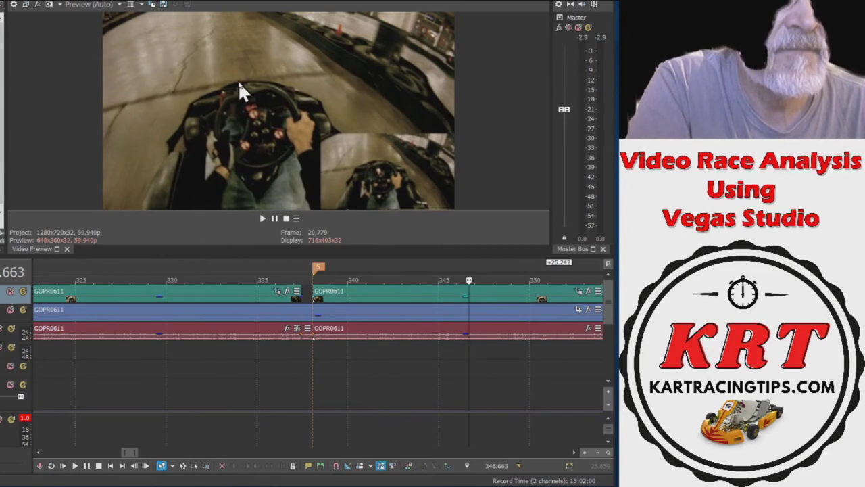
key(Left)
key(Left)
key(Left)
key(Right)
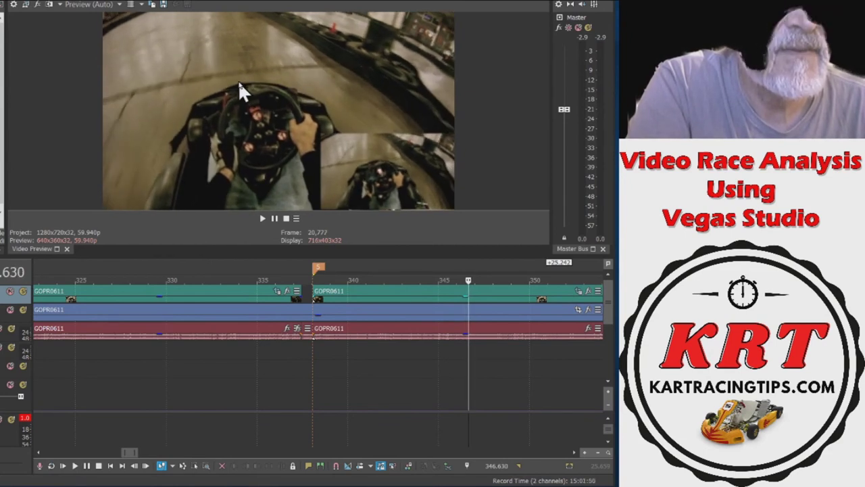
Step ahead to frame 20,780 at about 346.68 s, comparing both karts' positions relative to the floor crack
key(Left)
key(Right)
key(Right)
key(Right)
key(Right)
key(Right)
key(Right)
key(Right)
key(Right)
key(Right)
key(Right)
key(Right)
key(Right)
key(Right)
key(Right)
key(Right)
key(Right)
key(Right)
key(Right)
key(Right)
key(Right)
key(Right)
key(Right)
key(Right)
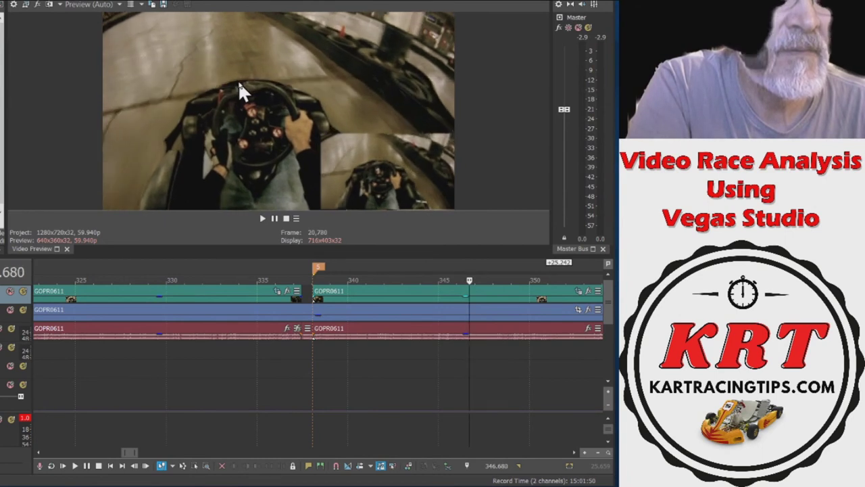
Advance frame by frame from about 346.68 s to frame 20,954 at about 349.58 s, comparing both laps into the next corner
key(Right)
key(Right)
key(Right)
key(Right)
key(Right)
key(Right)
key(Right)
key(Right)
key(Right)
key(Right)
key(Right)
key(Right)
key(Right)
key(Right)
key(Right)
key(Right)
key(Right)
key(Right)
key(Right)
key(Right)
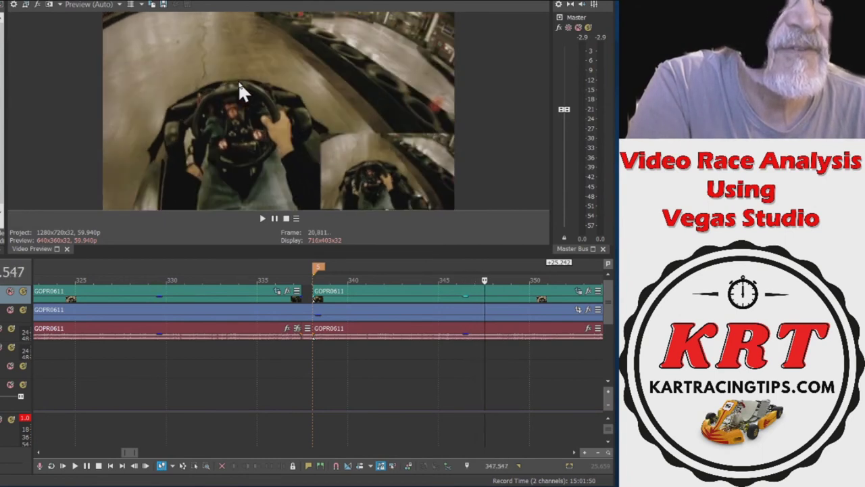
key(Right)
key(Right)
key(Right)
key(Right)
key(Right)
key(Right)
key(Right)
key(Right)
key(Right)
key(Right)
key(Right)
key(Right)
key(Right)
key(Right)
key(Right)
key(Right)
key(Right)
key(Right)
key(Right)
key(Right)
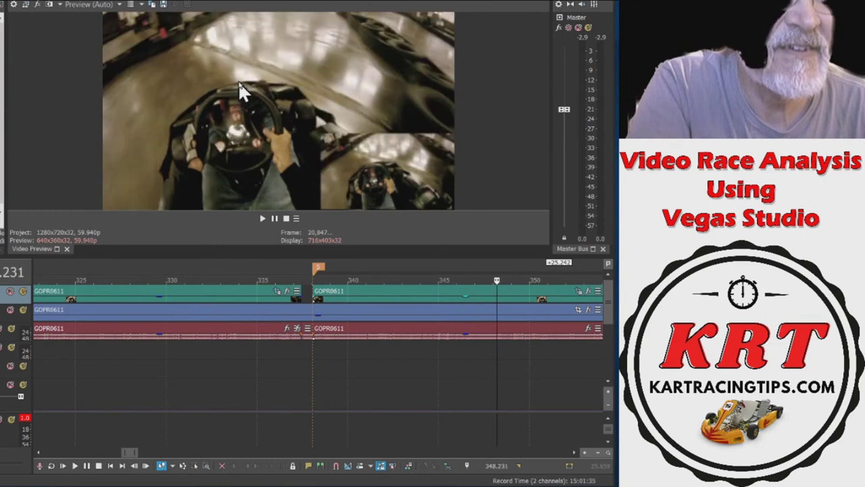
key(Right)
key(Right)
key(Right)
key(Right)
key(Right)
key(Right)
key(Right)
key(Right)
key(Right)
key(Right)
key(Right)
key(Right)
key(Right)
key(Right)
key(Right)
key(Right)
key(Right)
key(Right)
key(Right)
key(Right)
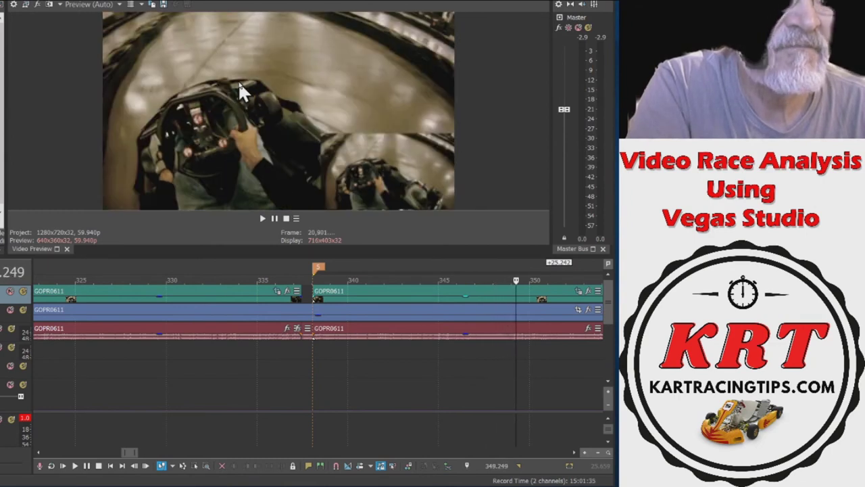
key(Right)
key(Right)
key(Right)
key(Right)
key(Right)
key(Right)
key(Right)
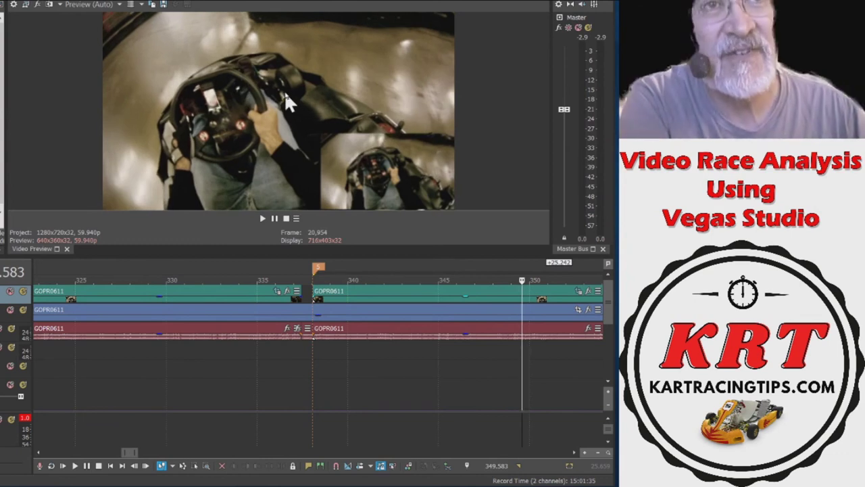
Step back to frame 20,948 at about 349.48 s and compare the kart's position and steering in both laps
key(Left)
key(Left)
key(Left)
key(Left)
key(Left)
key(Left)
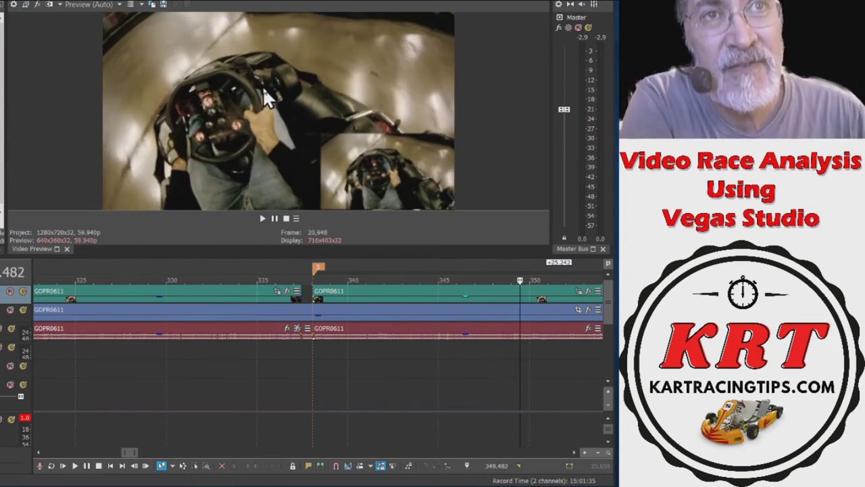
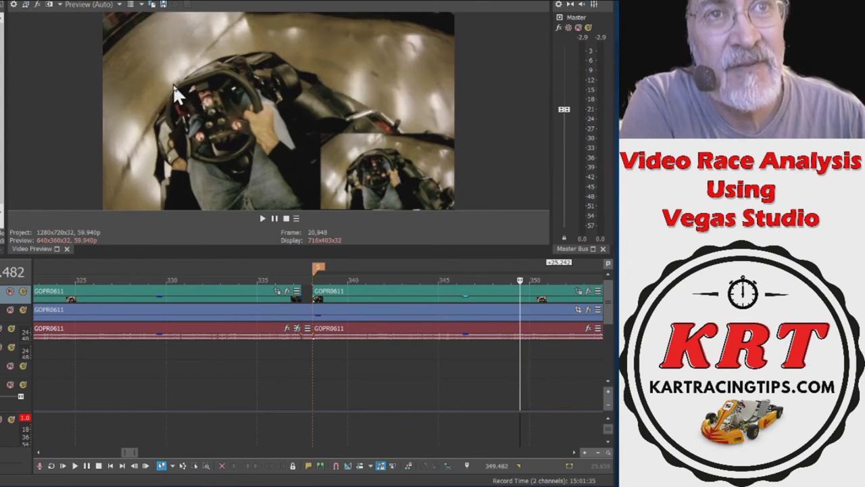
Advance frame by frame from about 349.48 s to frame 20,972 at about 350.07 s, comparing kart position and steering in both laps
key(alt+Right)
key(alt+Right)
key(alt+Right)
key(alt+Right)
key(alt+Right)
key(alt+Right)
key(alt+Right)
key(alt+Right)
key(alt+Right)
key(alt+Right)
key(alt+Right)
key(alt+Right)
key(alt+Right)
key(alt+Right)
key(alt+Right)
key(alt+Right)
key(alt+Right)
key(alt+Right)
key(alt+Right)
key(alt+Right)
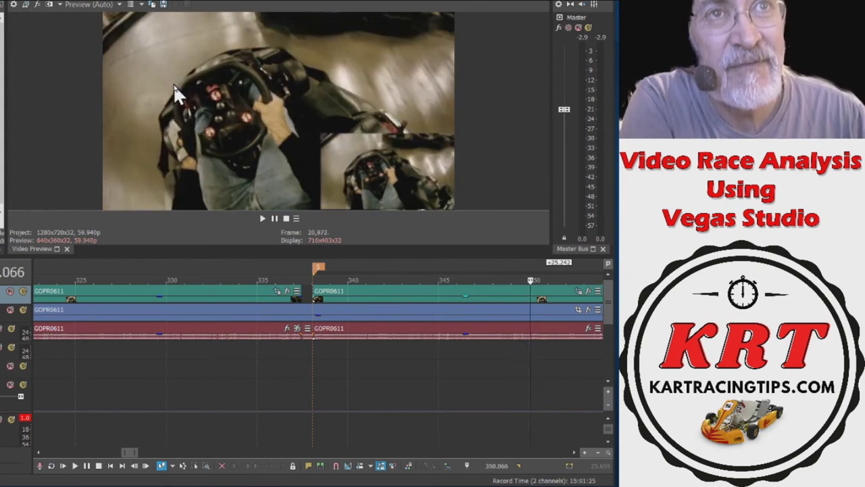
Advance frame by frame to about 353.47 s, comparing both laps through the corner and along the tire barrier
key(Right)
key(Right)
key(Right)
key(Right)
key(Right)
key(Right)
key(Right)
key(Right)
key(Right)
key(Right)
key(Right)
key(Right)
key(Right)
key(Right)
key(Right)
key(Right)
key(Right)
key(Right)
key(Right)
key(Right)
key(Right)
key(Right)
key(Right)
key(Right)
key(Right)
key(Right)
key(Right)
key(Right)
key(Right)
key(Right)
key(Right)
key(Right)
key(Right)
key(Right)
key(Right)
key(Right)
key(Right)
key(Right)
key(Right)
key(Right)
key(Right)
key(Right)
key(Right)
key(Right)
key(Right)
key(Right)
key(Right)
key(Right)
key(Right)
key(Right)
key(Right)
key(Right)
key(Right)
key(Right)
key(Right)
key(Right)
key(Right)
key(Right)
key(Right)
key(Right)
key(Right)
key(Right)
key(Right)
key(Right)
key(Right)
key(Right)
key(Right)
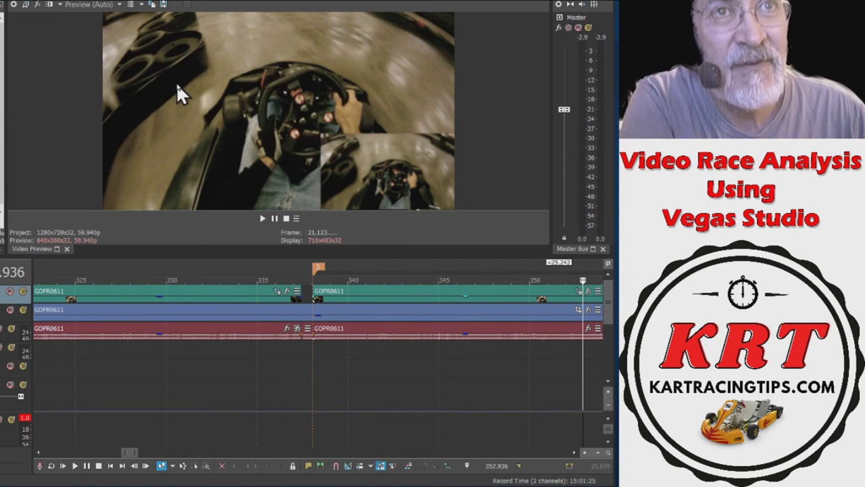
key(Right)
key(Right)
key(Right)
key(Right)
key(Right)
key(Right)
key(Right)
key(Right)
key(Right)
key(Right)
key(Right)
key(Right)
key(Right)
key(Right)
key(Right)
key(Right)
key(Right)
key(Right)
key(Right)
key(Right)
key(Right)
key(Right)
key(Right)
key(Right)
key(Right)
key(Right)
key(Right)
key(Right)
key(Right)
key(Right)
key(Right)
key(Right)
key(Right)
key(Right)
key(Right)
key(Right)
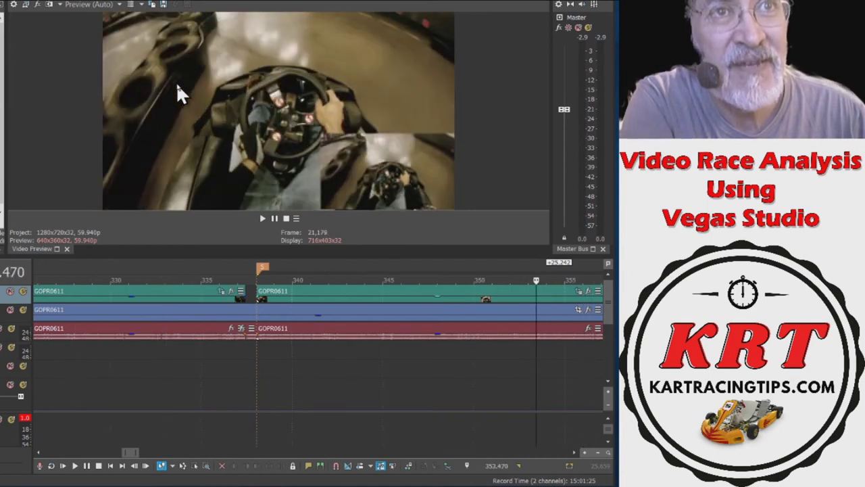
Step back and forth around frame 21,197 at about 353.64 s to compare both karts' positions beside the tire barrier
key(Right)
key(Left)
key(Left)
key(Left)
key(Left)
key(Left)
key(Right)
key(Right)
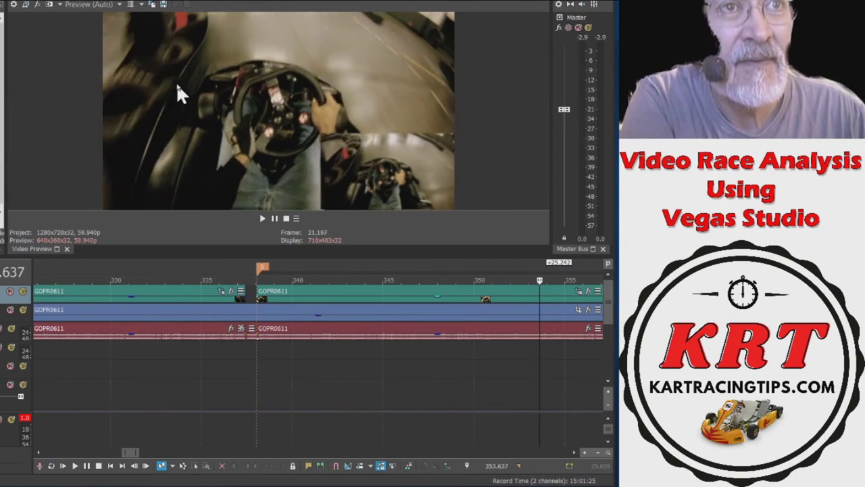
Step back to frame 21,189 at about 353.50 s and compare the steering in both laps beside the barrier
key(Left)
key(Left)
key(Left)
key(Left)
key(Left)
key(Left)
key(Left)
key(Left)
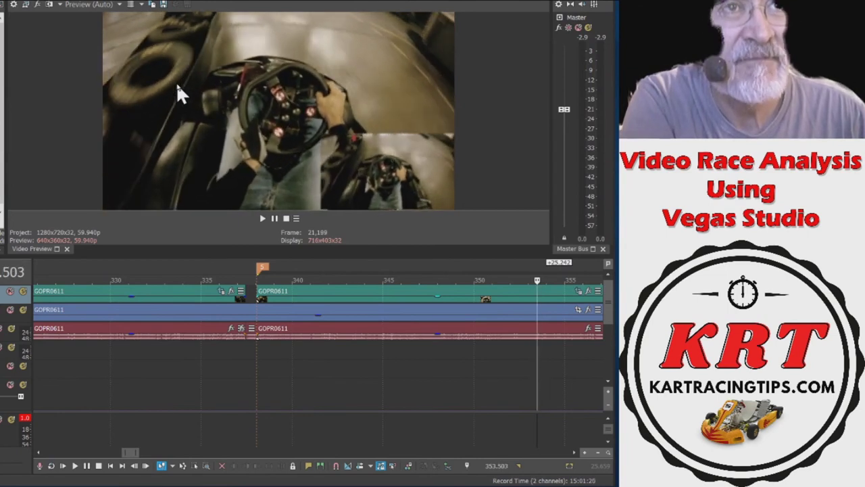
Step ahead to frame 21,194 at about 353.59 s, comparing how both karts pass the end of the barrier
key(Right)
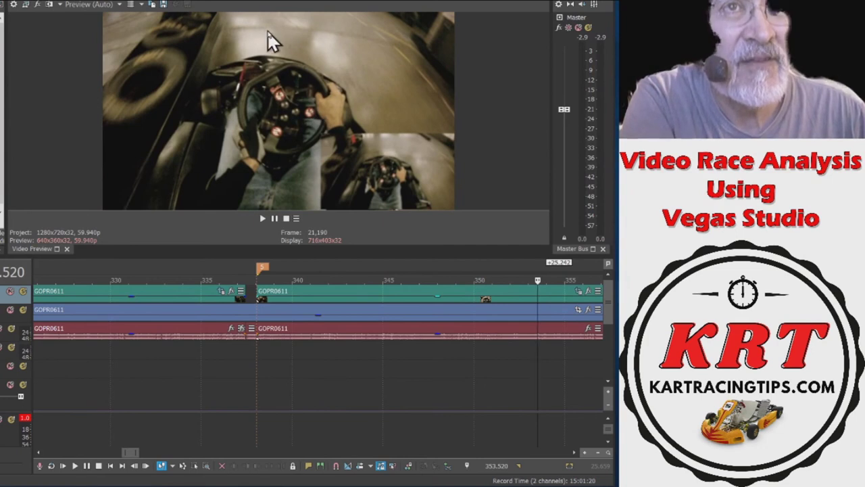
key(Right)
key(Right)
key(Right)
key(Right)
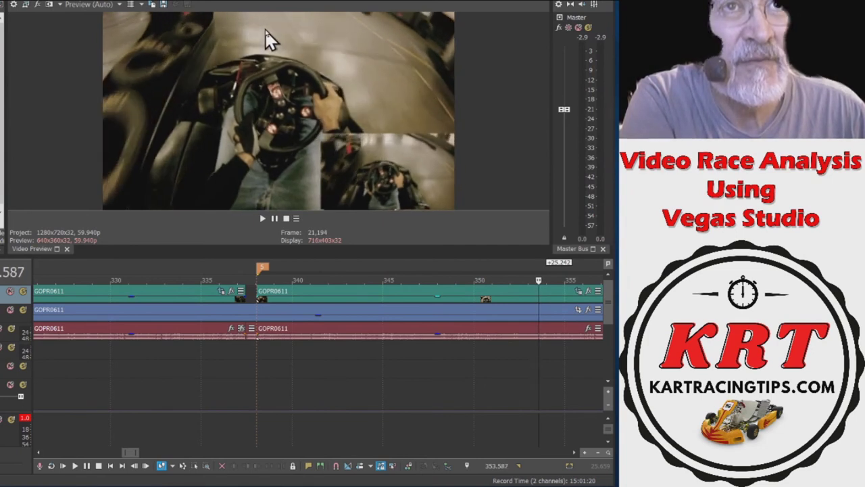
Step slightly ahead and back to about 353.49 s to recheck both karts' positions and steering at the barrier
key(Right)
key(Right)
key(Left)
key(Left)
key(Left)
key(Left)
key(Left)
key(Left)
key(Left)
key(Left)
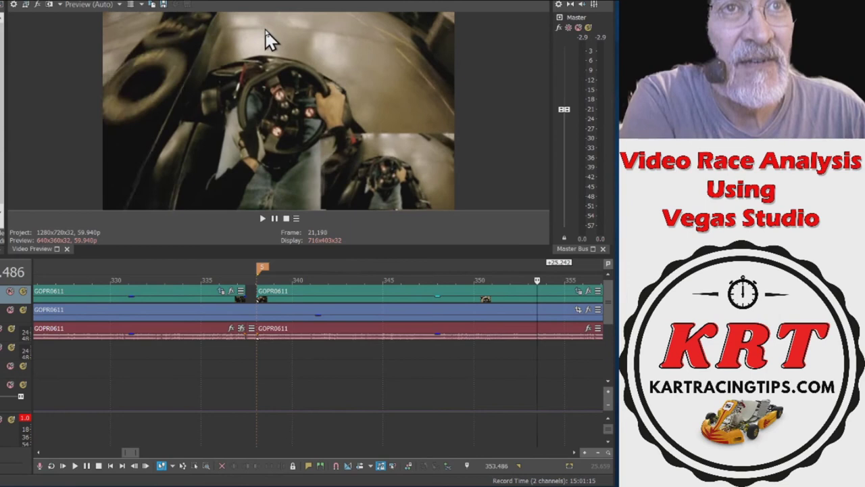
Step back from the tire barrier to just before 348.4 s, reviewing both laps through the preceding section of track
key(Left)
key(Left)
key(Left)
key(Left)
key(Left)
key(Left)
key(Left)
key(Left)
key(Left)
key(Left)
key(Left)
key(Left)
key(Left)
key(Left)
key(Left)
key(Left)
key(Left)
key(Left)
key(Left)
key(Left)
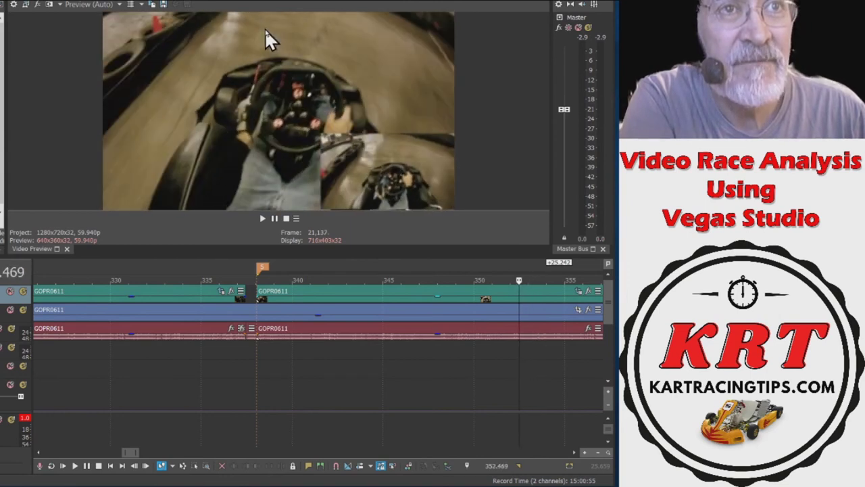
key(Left)
key(Left)
key(Left)
key(Left)
key(Left)
key(Left)
key(Left)
key(Left)
key(Left)
key(Left)
key(Left)
key(Left)
key(Left)
key(Left)
key(Left)
key(Left)
key(Left)
key(Left)
key(Left)
key(Left)
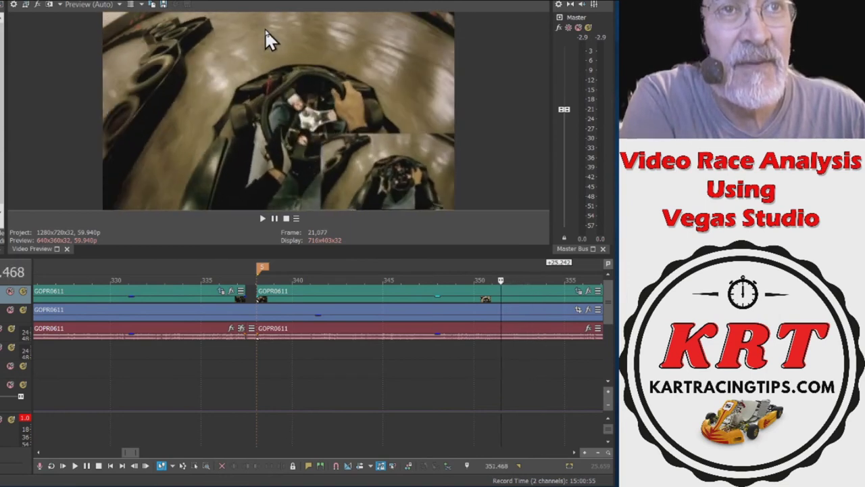
key(Left)
key(Left)
key(Left)
key(Left)
key(Left)
key(Left)
key(Left)
key(Left)
key(Left)
key(Left)
key(Left)
key(Left)
key(Left)
key(Left)
key(Left)
key(Left)
key(Left)
key(Left)
key(Left)
key(Left)
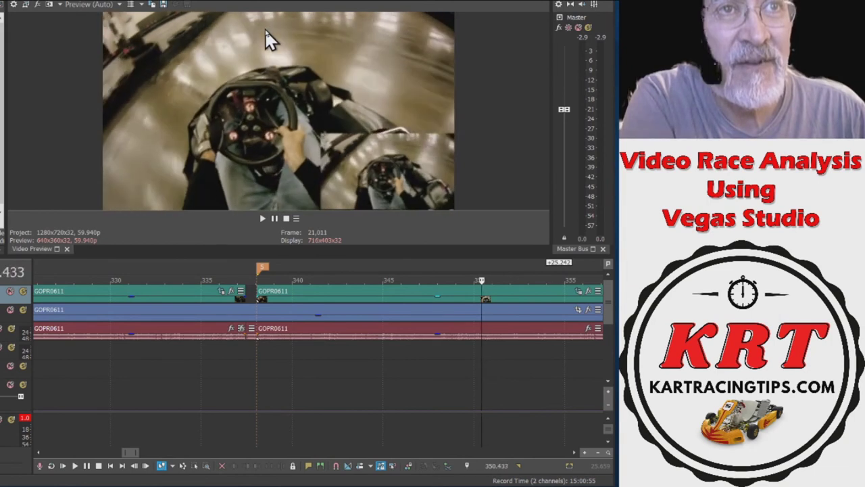
key(Left)
key(Left)
key(Left)
key(Left)
key(Left)
key(Left)
key(Left)
key(Left)
key(Left)
key(Left)
key(Left)
key(Left)
key(Left)
key(Left)
key(Left)
key(Left)
key(Left)
key(Left)
key(Left)
key(Left)
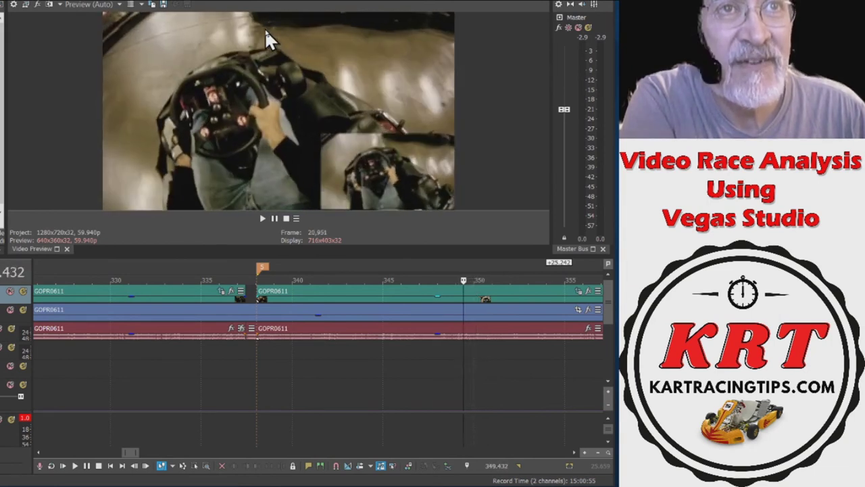
key(Left)
key(Left)
key(Left)
key(Left)
key(Left)
key(Left)
key(Left)
key(Left)
key(Left)
key(Left)
key(Left)
key(Left)
key(Left)
key(Left)
key(Left)
key(Left)
key(Left)
key(Left)
key(Left)
key(Left)
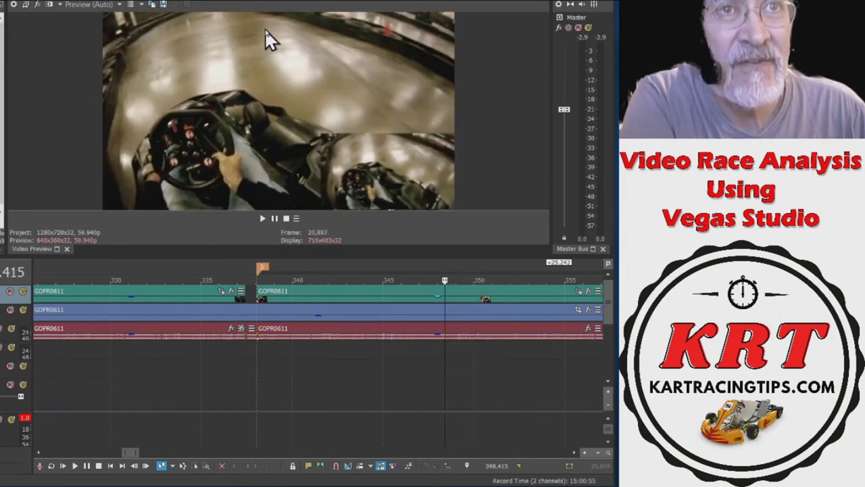
key(Left)
key(Left)
key(Left)
key(Left)
key(Left)
key(Left)
key(Left)
key(Left)
key(Left)
key(Left)
key(Left)
key(Left)
key(Left)
Step ahead to about 349.15 s, comparing both karts' positions and steering through the wide turn
key(Right)
key(Right)
key(Right)
key(Right)
key(Right)
key(Right)
key(Right)
key(Right)
key(Right)
key(Right)
key(Right)
key(Right)
key(Right)
key(Right)
key(Right)
key(Right)
key(Right)
key(Right)
key(Right)
key(Right)
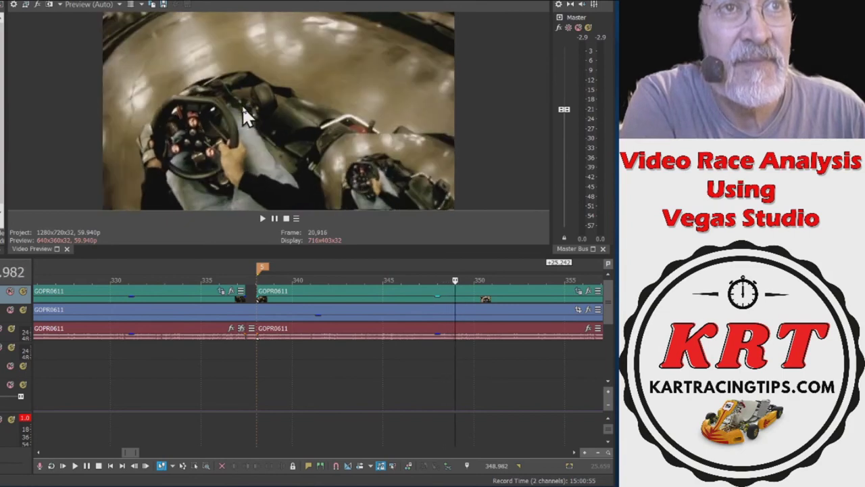
key(Right)
key(Right)
key(Right)
key(Right)
key(Right)
key(Right)
key(Right)
key(Right)
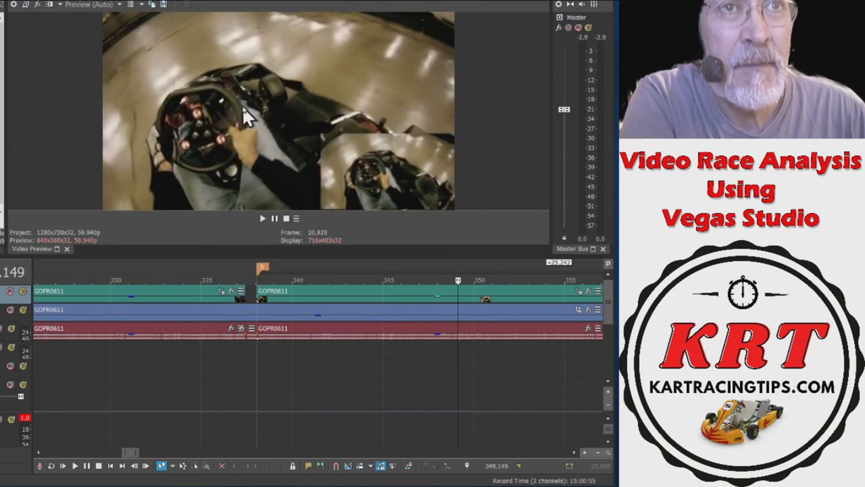
Step ahead to frame 20,943 and back to frame 20,941 at about 349.37 s to compare the steering in both laps
key(Right)
key(Right)
key(Right)
key(Right)
key(Right)
key(Right)
key(Right)
key(Right)
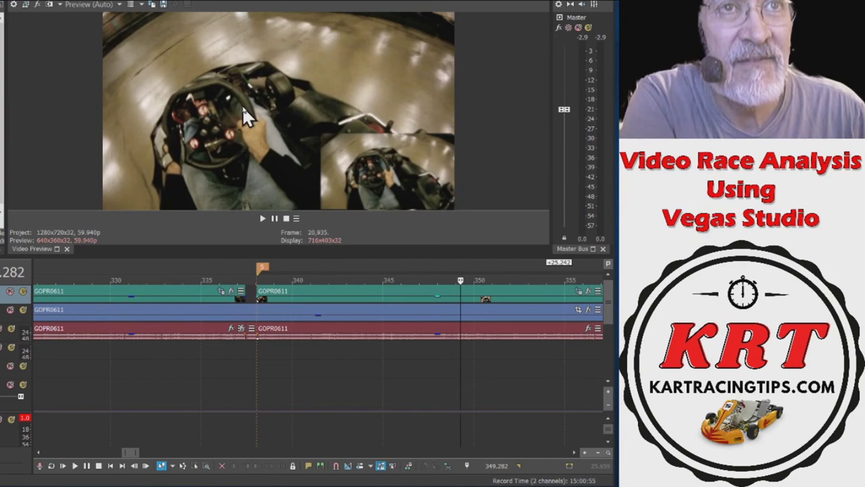
key(Right)
key(Right)
key(Right)
key(Right)
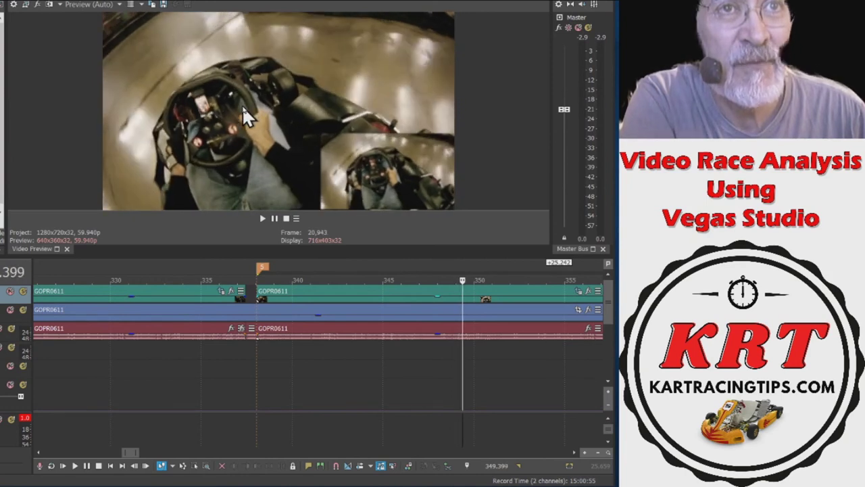
key(Left)
key(Left)
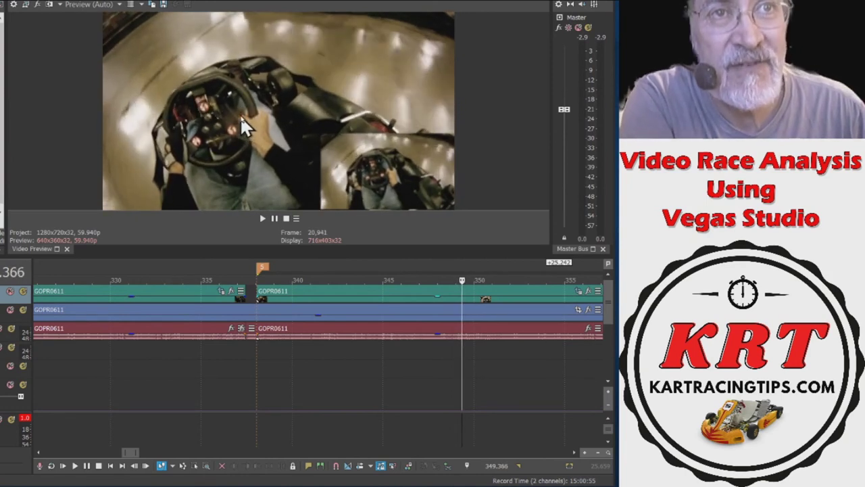
Step ahead frame by frame to frame 20,949 at about 349.50 s, comparing the steering in both laps
key(Right)
key(Right)
key(Right)
key(Right)
key(Right)
key(Right)
key(Right)
key(Right)
key(Right)
key(Right)
key(Right)
key(Right)
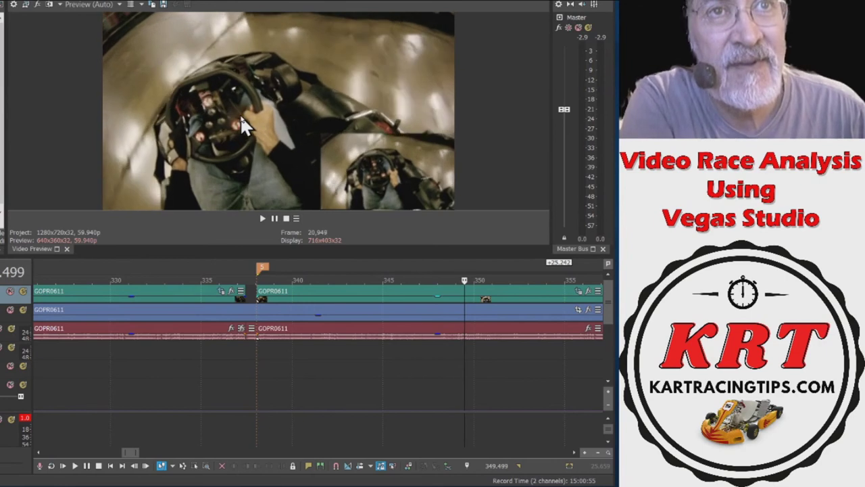
Step between frames 20,952 and 20,948 around 349.48 s to recheck the steering wheel angle in both laps
key(Right)
key(Left)
key(Left)
key(Left)
key(Left)
key(Left)
key(Left)
key(Left)
key(Left)
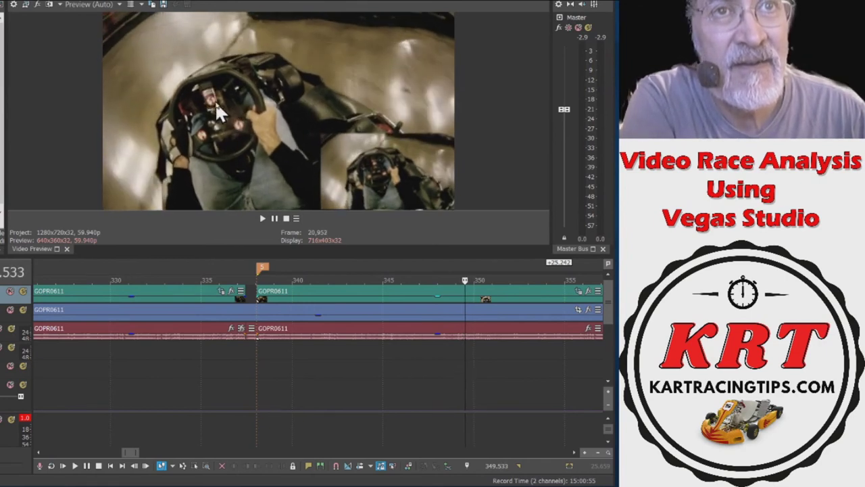
key(Right)
key(Right)
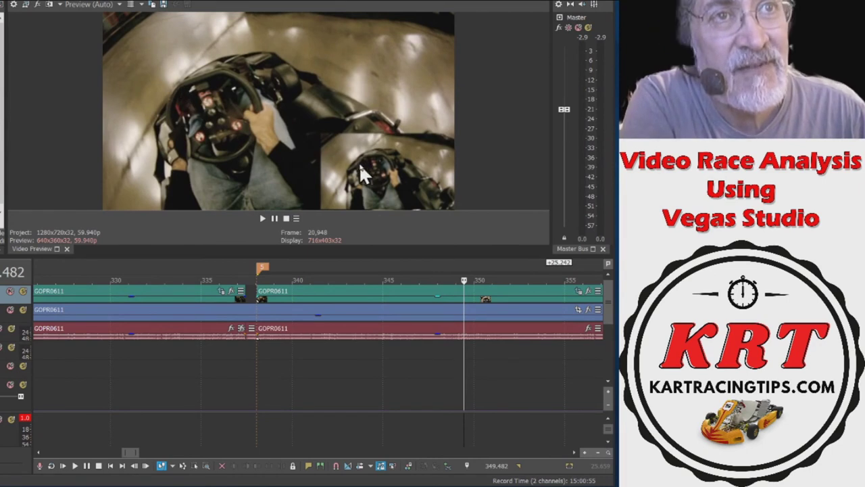
Step ahead through the wide turn to about 349.73 s, comparing how both laps steer toward the corner exit
key(Right)
key(Right)
key(Right)
key(Right)
key(Right)
key(Right)
key(Right)
key(Right)
key(Right)
key(Right)
key(Right)
key(Right)
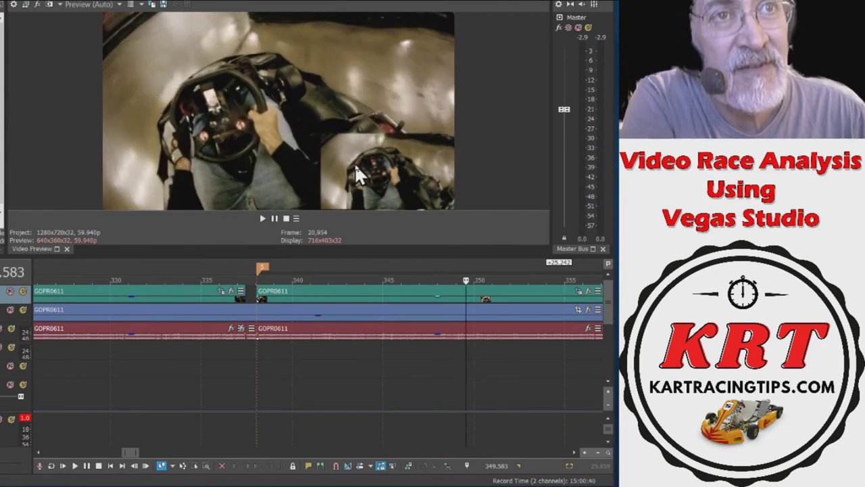
key(Right)
key(Right)
key(Right)
key(Right)
key(Right)
key(Right)
key(Right)
key(Right)
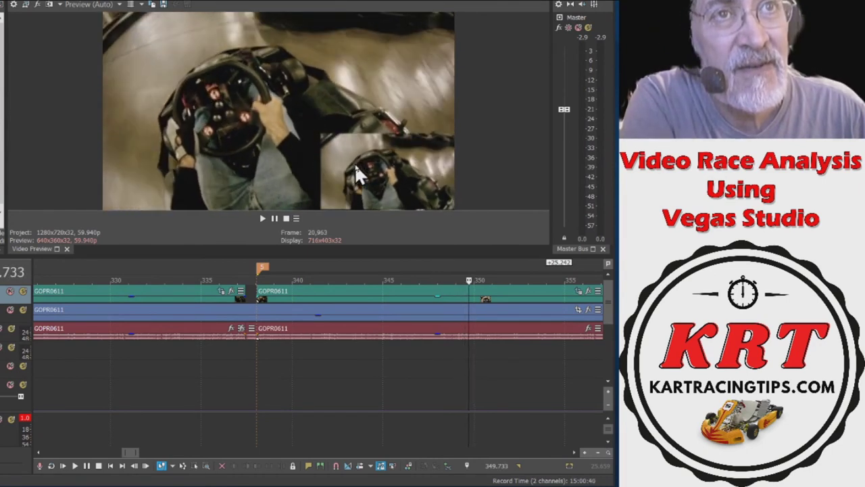
Step ahead to about 350.02 s, comparing both karts' positions as they approach the tire barrier
key(Right)
key(Right)
key(Right)
key(Right)
key(Right)
key(Right)
key(Right)
key(Right)
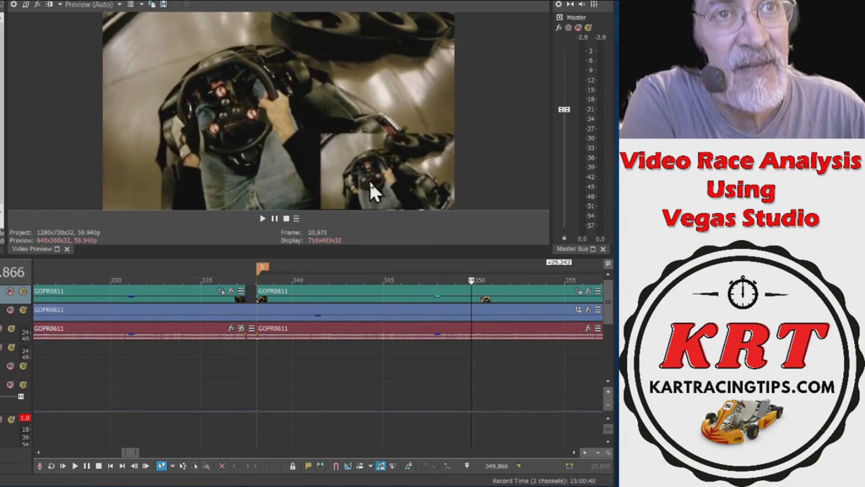
key(alt+Right)
key(alt+Right)
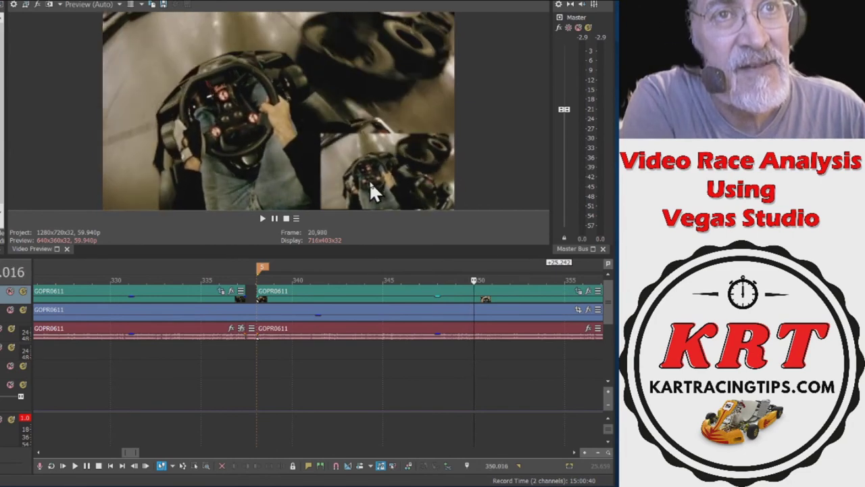
Step back to frame 20,971 at about 349.87 s and recheck both laps' steering near the tire barrier
key(alt+Left)
key(alt+Left)
key(alt+Left)
key(alt+Left)
key(alt+Left)
key(alt+Left)
key(alt+Left)
key(alt+Left)
key(alt+Left)
key(alt+Left)
key(alt+Left)
key(alt+Left)
key(alt+Left)
key(Right)
key(Right)
key(Right)
key(Right)
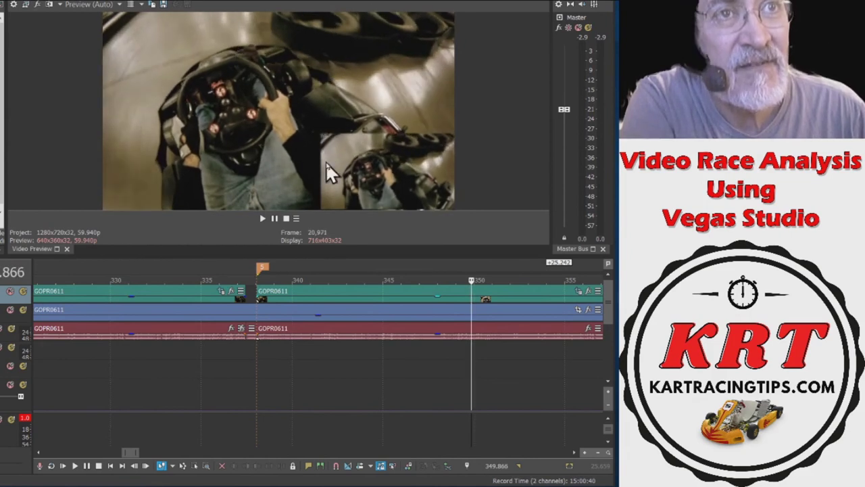
key(Left)
key(Left)
key(Left)
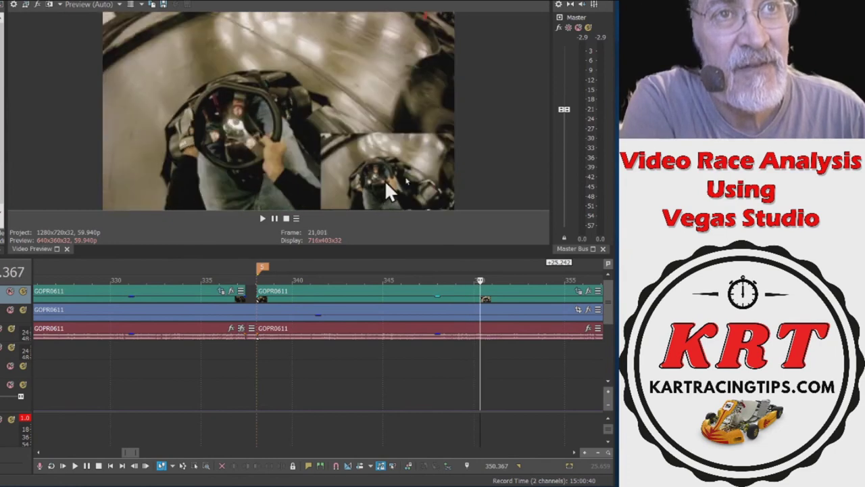
Step back from about 350.37 s to 349.97 s, comparing both karts as they pass the tire barrier
key(alt+Left)
key(alt+Left)
key(alt+Left)
key(alt+Left)
key(alt+Left)
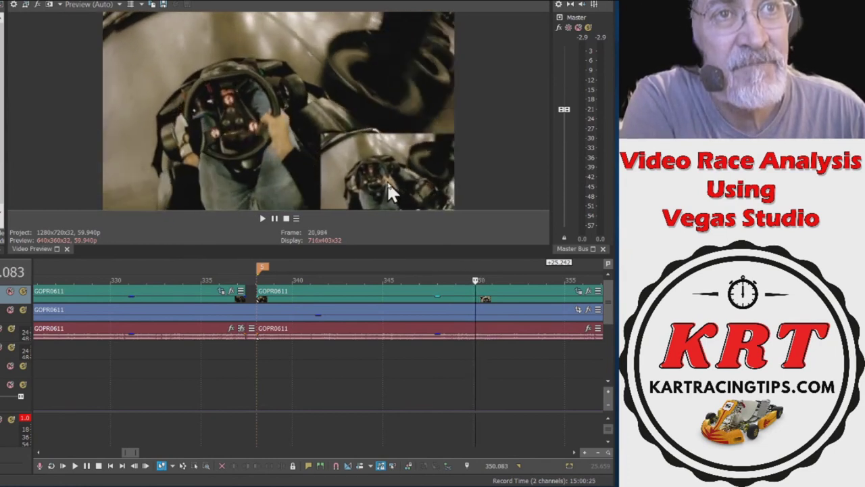
key(k)
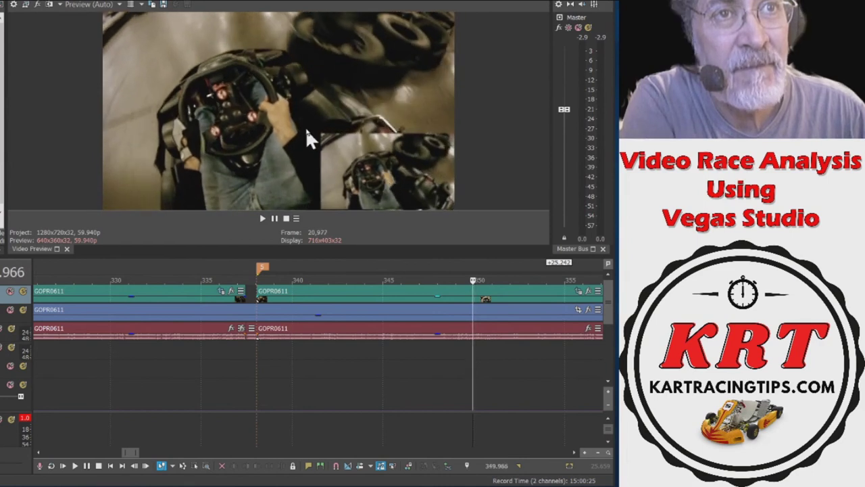
Review both laps back and forth between about 350.50 s and 352.05 s through the following turn
key(l)
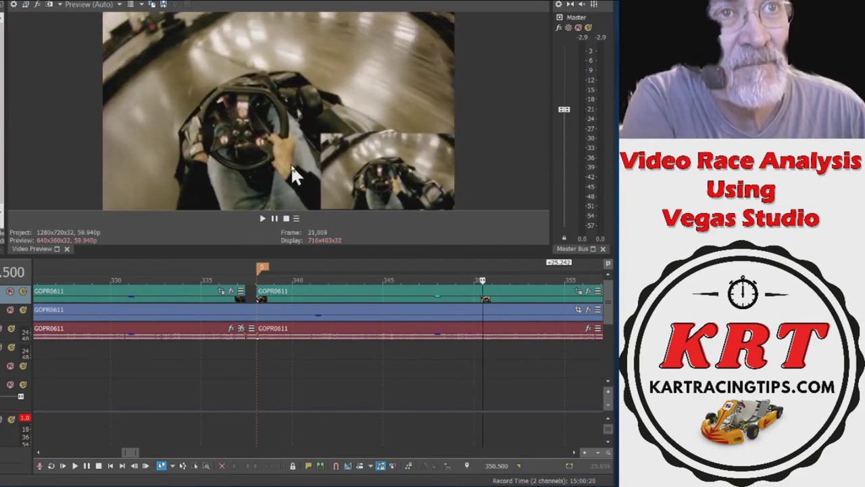
key(alt+Right)
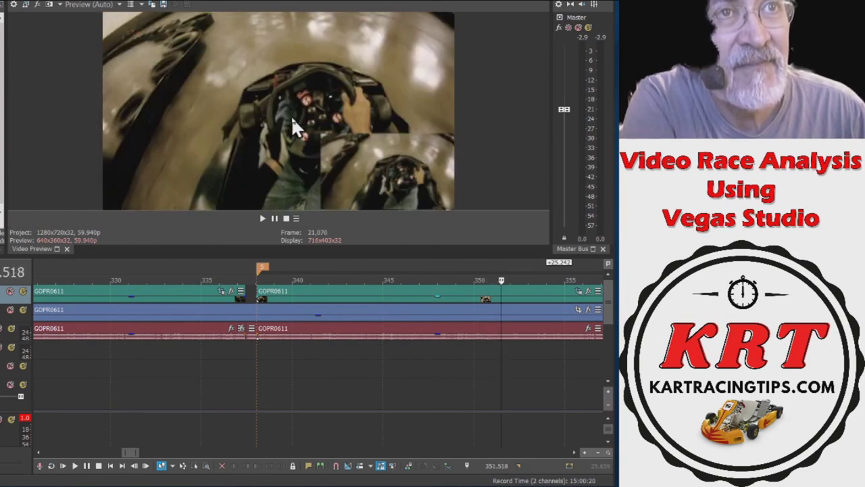
key(j)
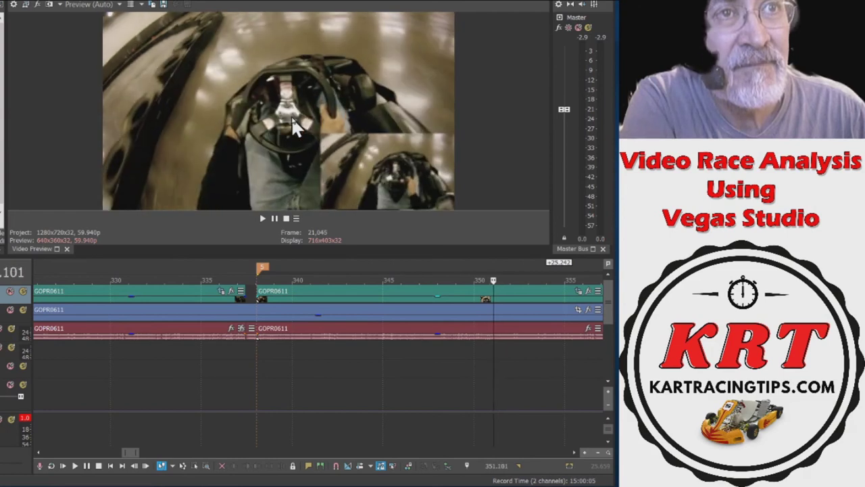
key(l)
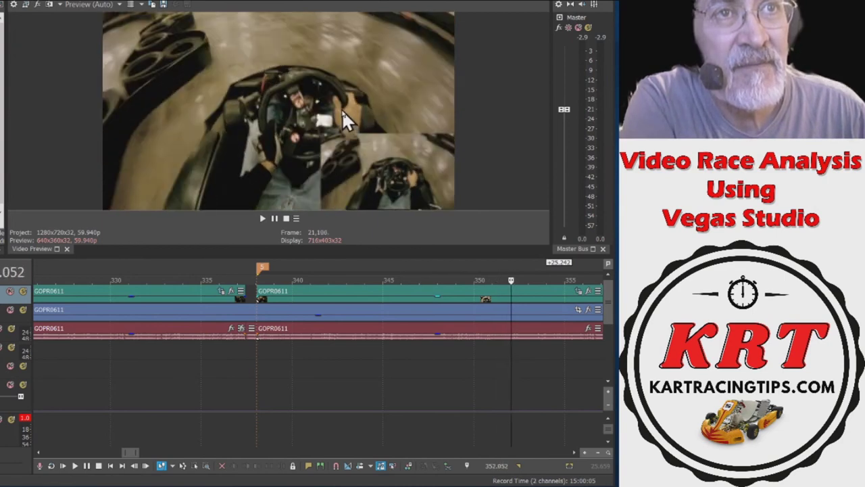
Step around frame 21,102 at about 352.05 s to compare both karts' distance from the tire barrier
key(alt+Left)
key(alt+Left)
key(alt+Left)
key(alt+Left)
key(alt+Left)
key(alt+Left)
key(alt+Left)
key(alt+Left)
key(alt+Left)
key(alt+Left)
key(alt+Left)
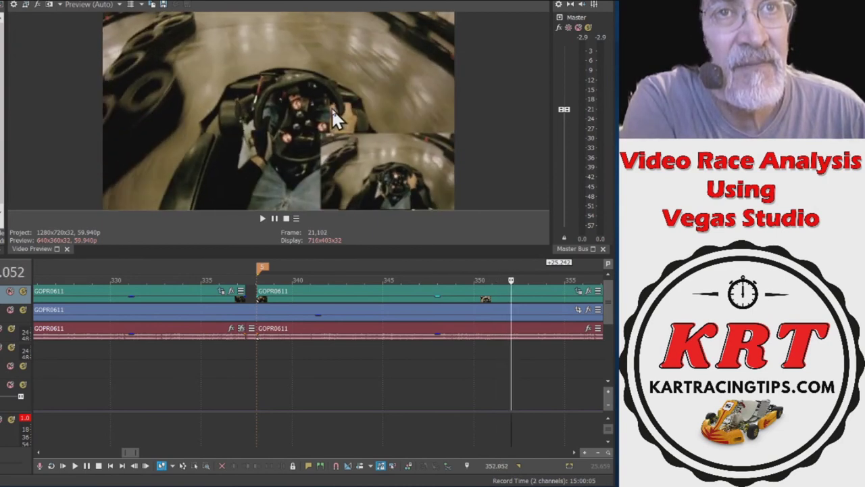
Advance to about 355.97 s and step back to 355.84 s, comparing both karts' lines along the barrier
key(l)
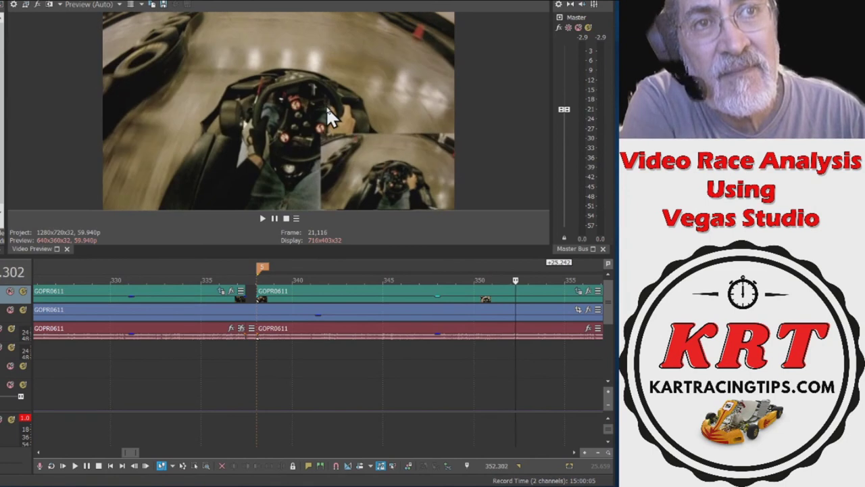
key(l)
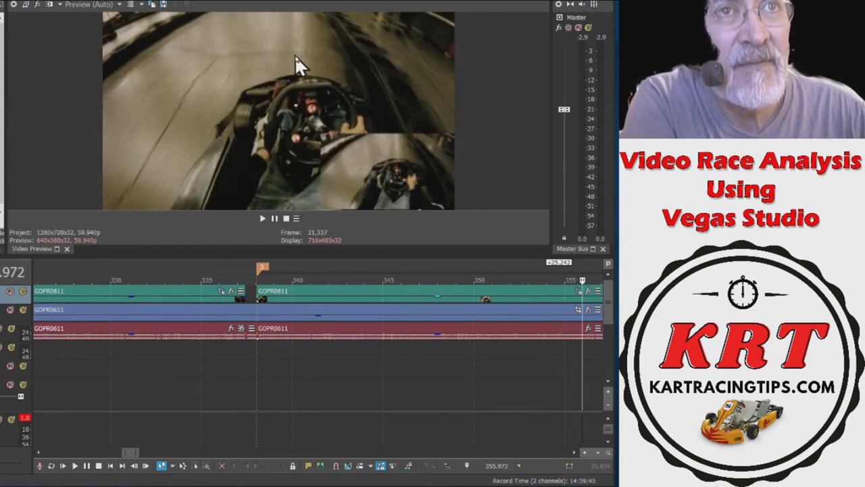
key(alt+Left)
key(alt+Left)
key(alt+Left)
key(alt+Left)
key(alt+Left)
key(alt+Left)
key(alt+Left)
key(alt+Left)
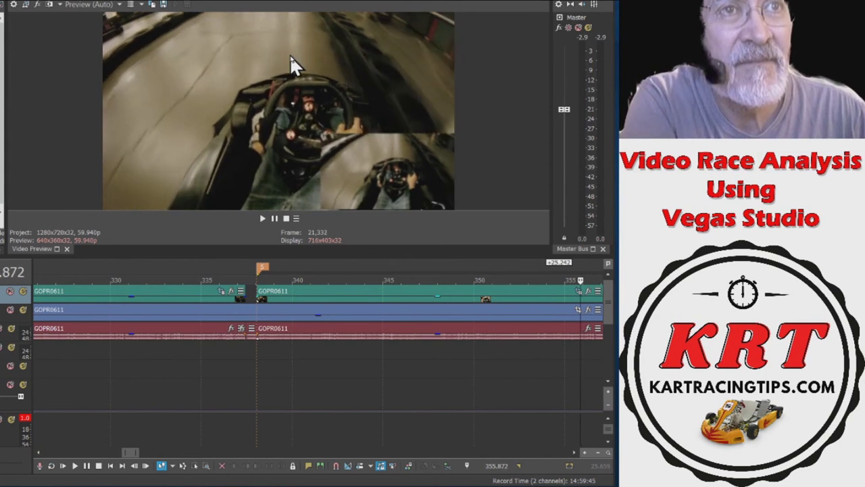
key(alt+Left)
key(alt+Right)
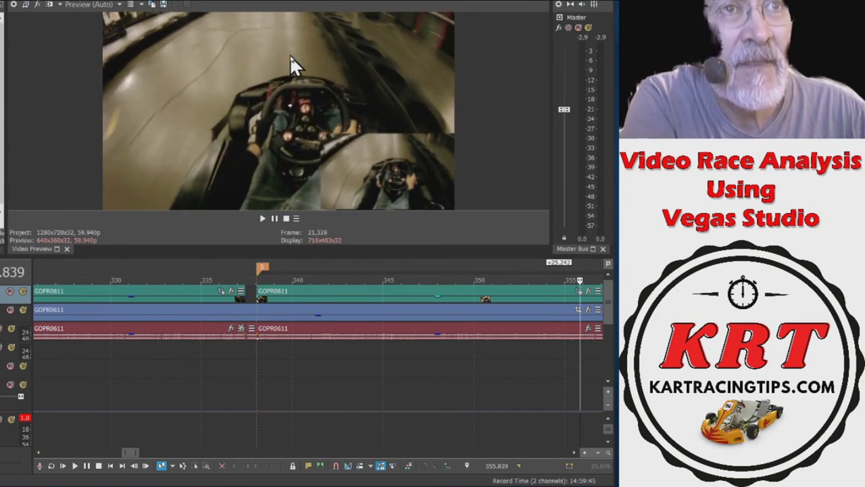
Step ahead to frame 21,340 at about 356.02 s, comparing the steering in both laps
key(alt+Right)
key(alt+Right)
key(alt+Right)
key(alt+Right)
key(alt+Right)
key(alt+Right)
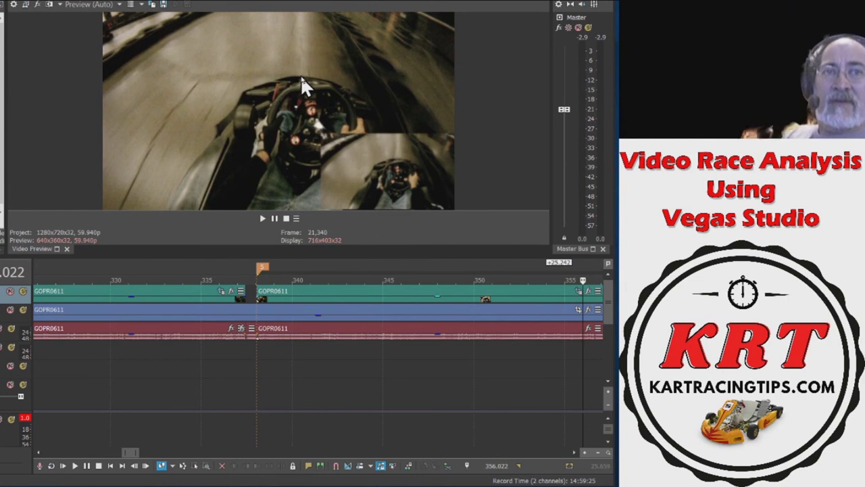
Go back to about 352.77 s and step ahead to 352.94 s, comparing both laps' steering beside the tires
key(j)
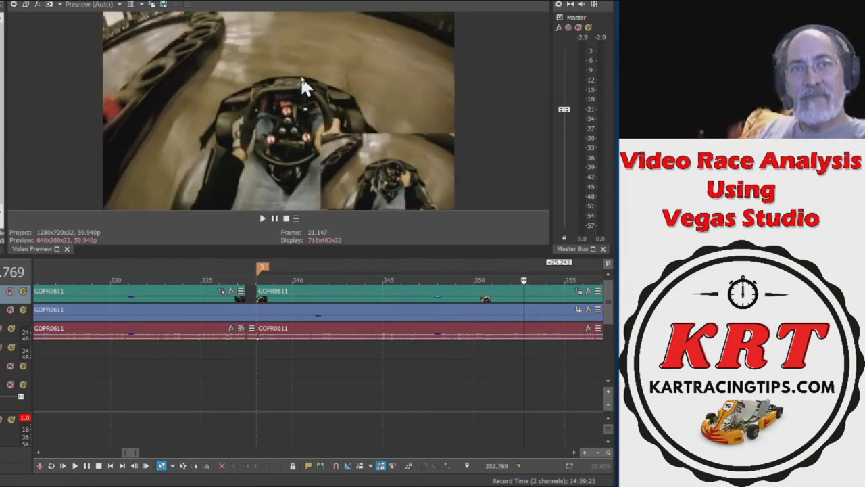
key(alt+Right)
key(alt+Right)
key(alt+Right)
key(alt+Right)
key(alt+Right)
key(alt+Right)
key(alt+Right)
key(alt+Right)
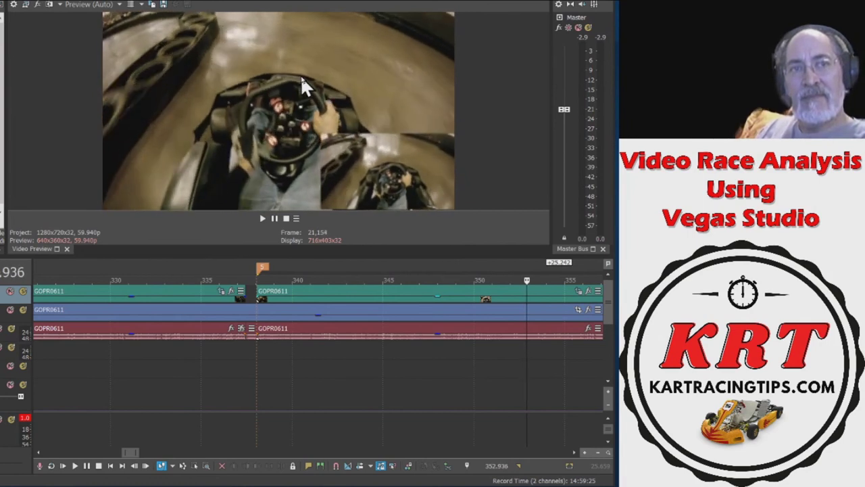
Step back and forth to frame 21,153 at about 352.90 s to recheck both karts' hand positions and steering
key(alt+Left)
key(alt+Left)
key(alt+Left)
key(alt+Left)
key(alt+Left)
key(alt+Left)
key(alt+Left)
key(alt+Left)
key(alt+Left)
key(alt+Left)
key(alt+Left)
key(alt+Left)
key(alt+Left)
key(alt+Left)
key(alt+Left)
key(alt+Left)
key(alt+Left)
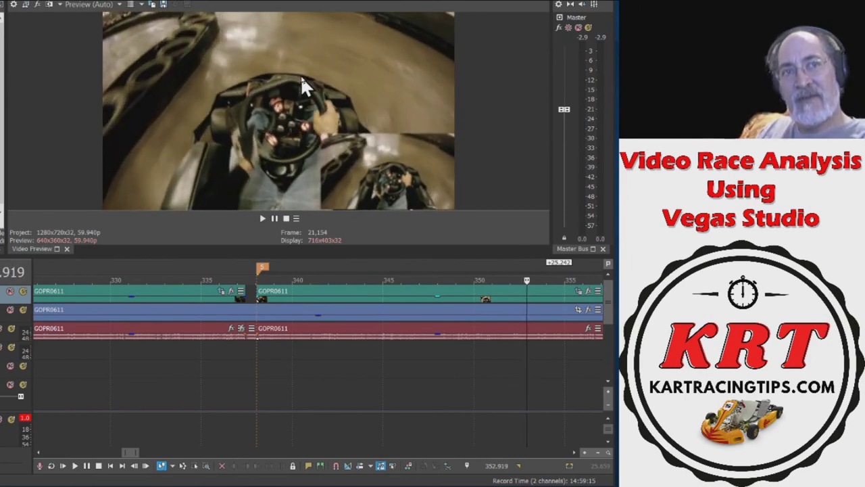
key(j)
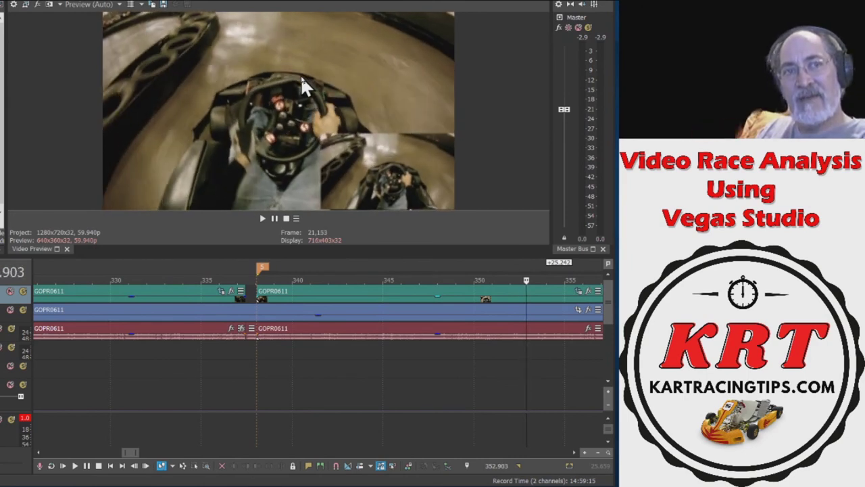
Step ahead to frame 21,175 at about 353.27 s, comparing both karts' positions against the tire barrier
key(Right)
key(Right)
key(Right)
key(Right)
key(Right)
key(Right)
key(Right)
key(Right)
key(Right)
key(Right)
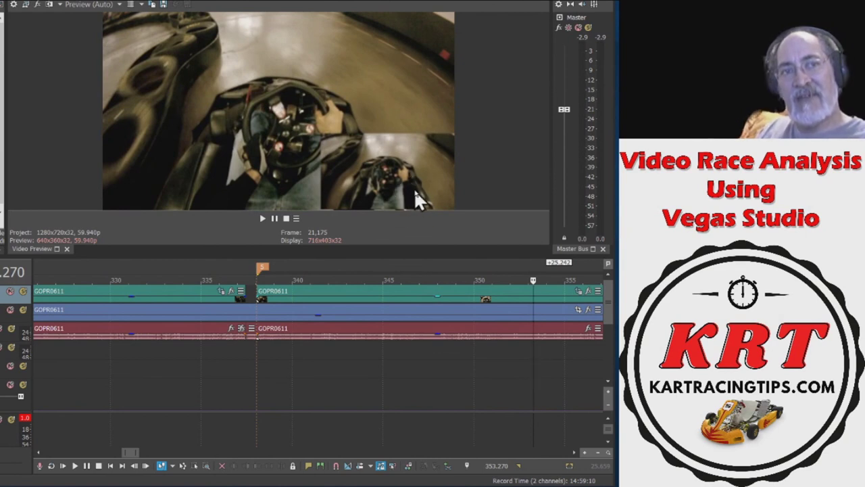
Advance to frame 21,396 at about 356.96 s, comparing both laps through the next section of track
key(alt+Right)
key(alt+Right)
key(alt+Right)
key(alt+Right)
key(alt+Right)
key(alt+Right)
key(alt+Right)
key(alt+Right)
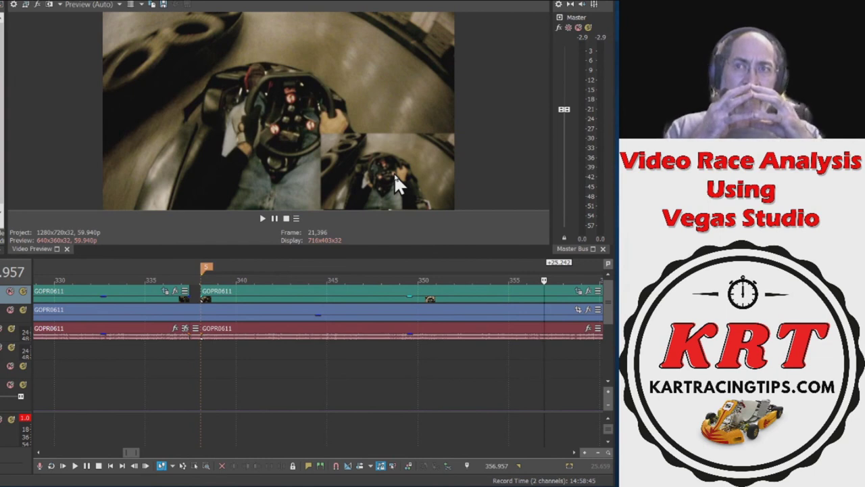
Examine the whole race on the timeline, with lap markers 1 to 23 and their overlaid fastest-lap clips readable in one view
key(Down)
key(Down)
key(Down)
key(Down)
key(Down)
key(Down)
key(Down)
key(Down)
key(Down)
key(Down)
key(Down)
key(Down)
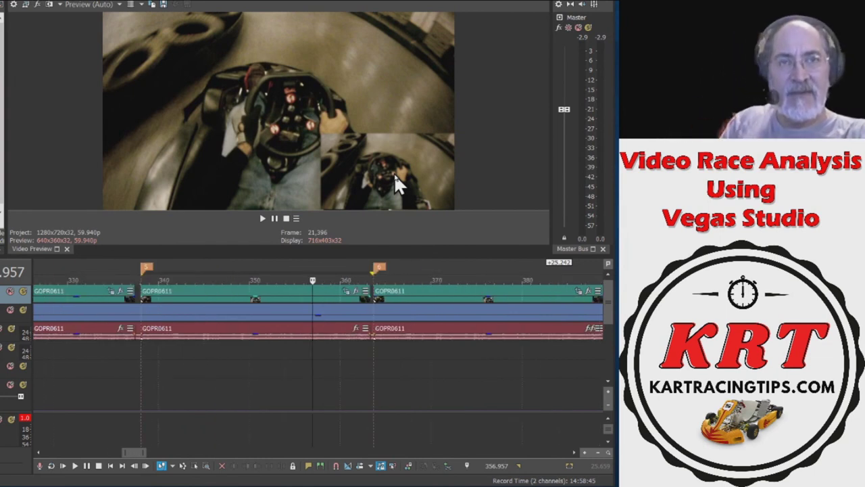
key(Down)
key(Down)
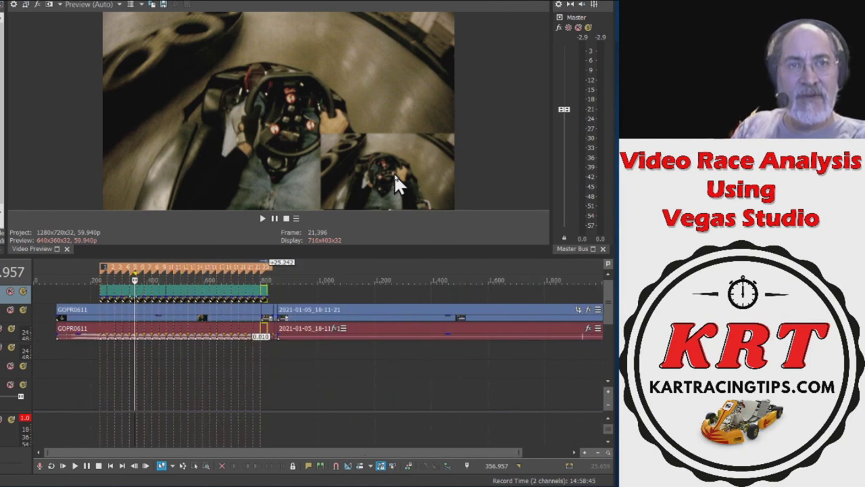
key(Up)
key(Up)
key(Up)
key(Up)
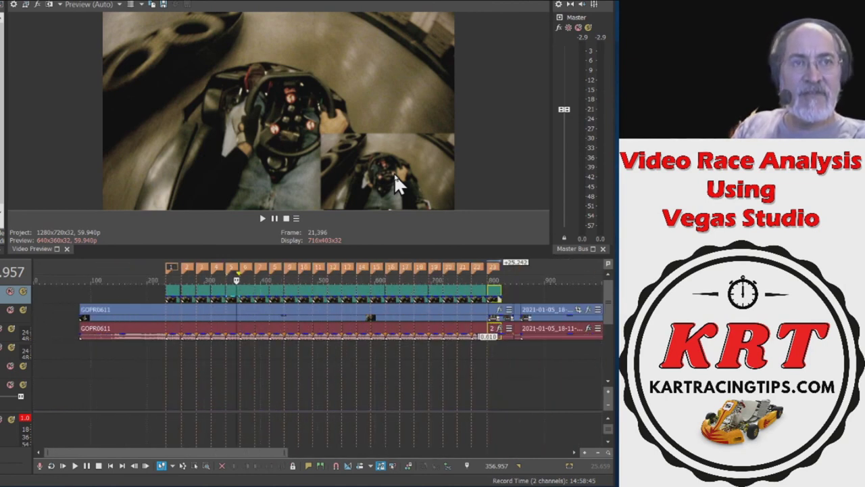